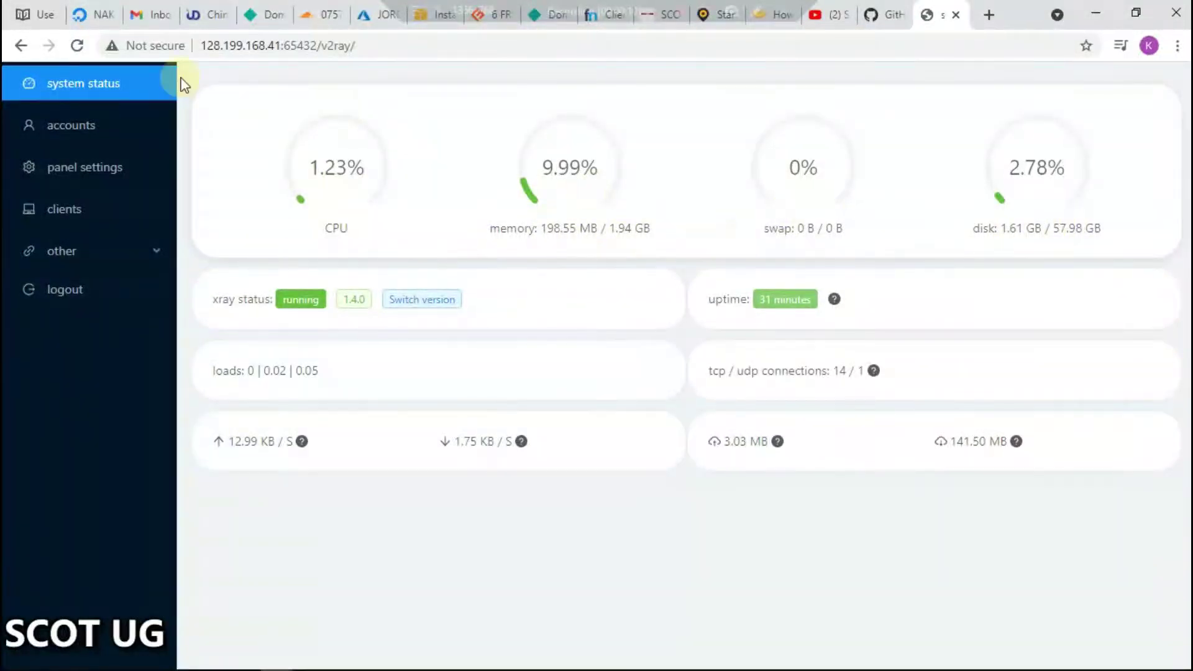
Review the vmess account's TLS certificate paths in x-ui without saving, then go to DigitalOcean
{"action": "left_click", "coordinate": [106, 124]}
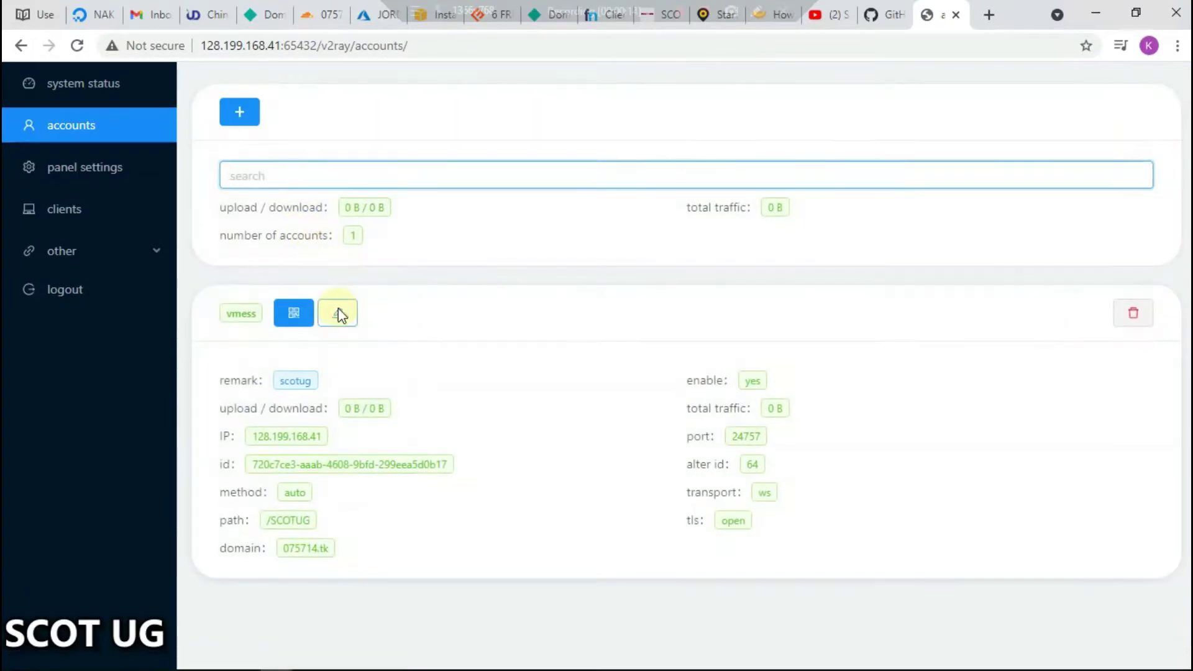
{"action": "left_click", "coordinate": [338, 312]}
{"action": "scroll", "coordinate": [536, 584], "scroll_direction": "down", "scroll_amount": 2}
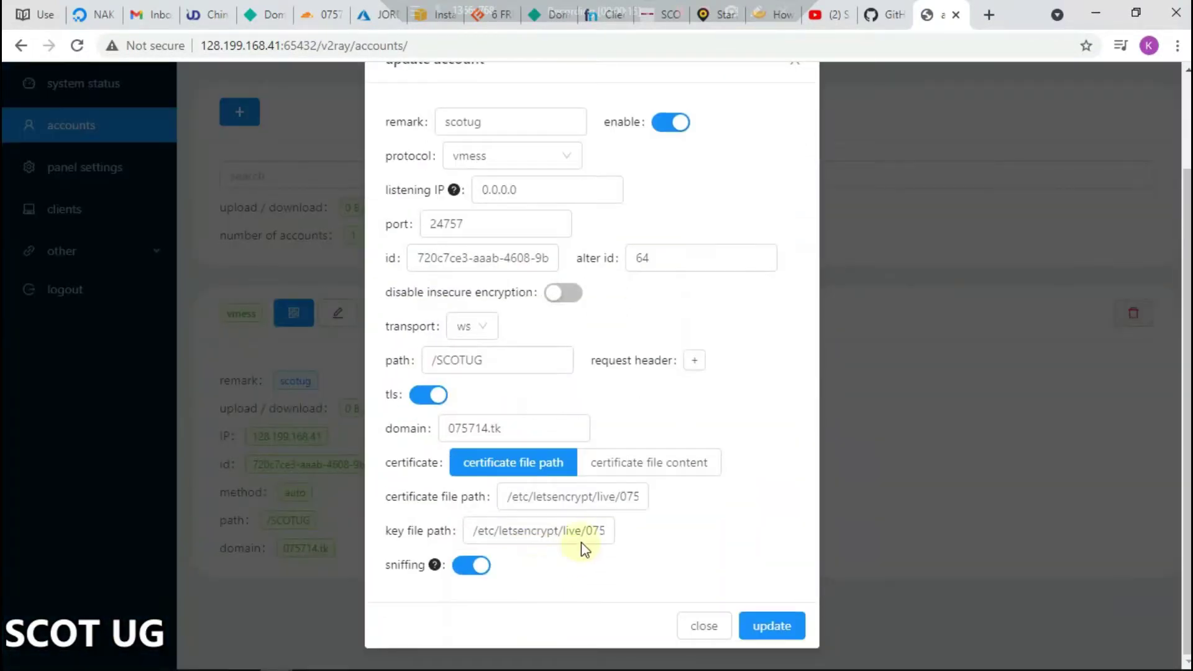
{"action": "left_click", "coordinate": [607, 505]}
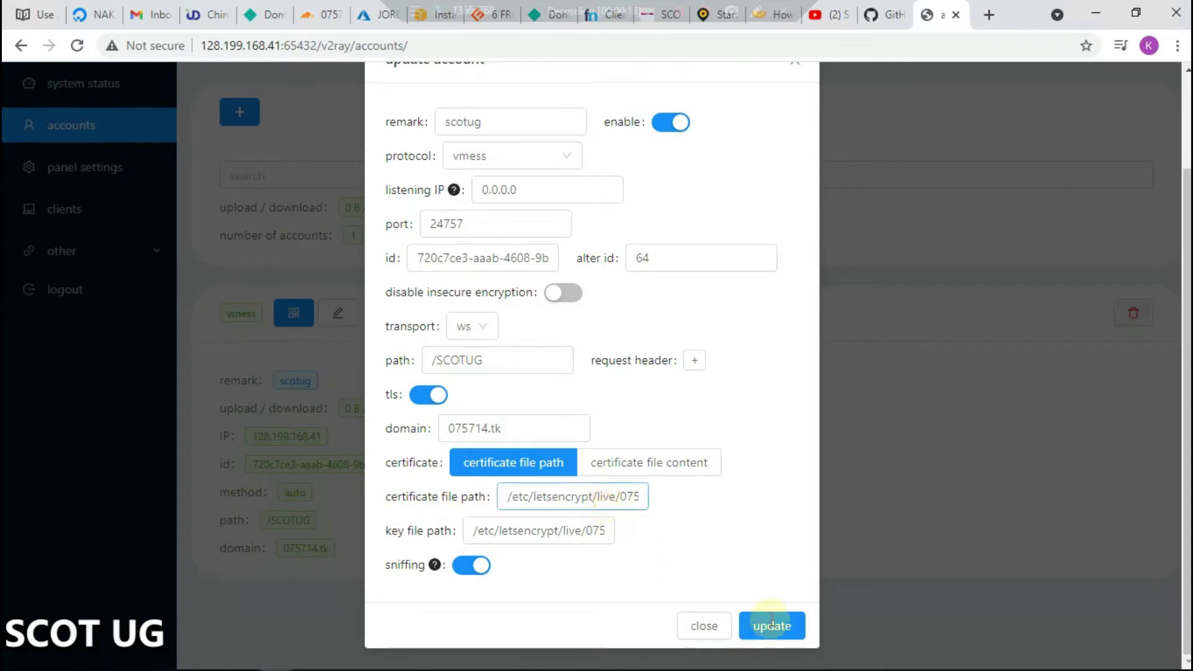
{"action": "left_click", "coordinate": [692, 640]}
{"action": "left_click", "coordinate": [697, 626]}
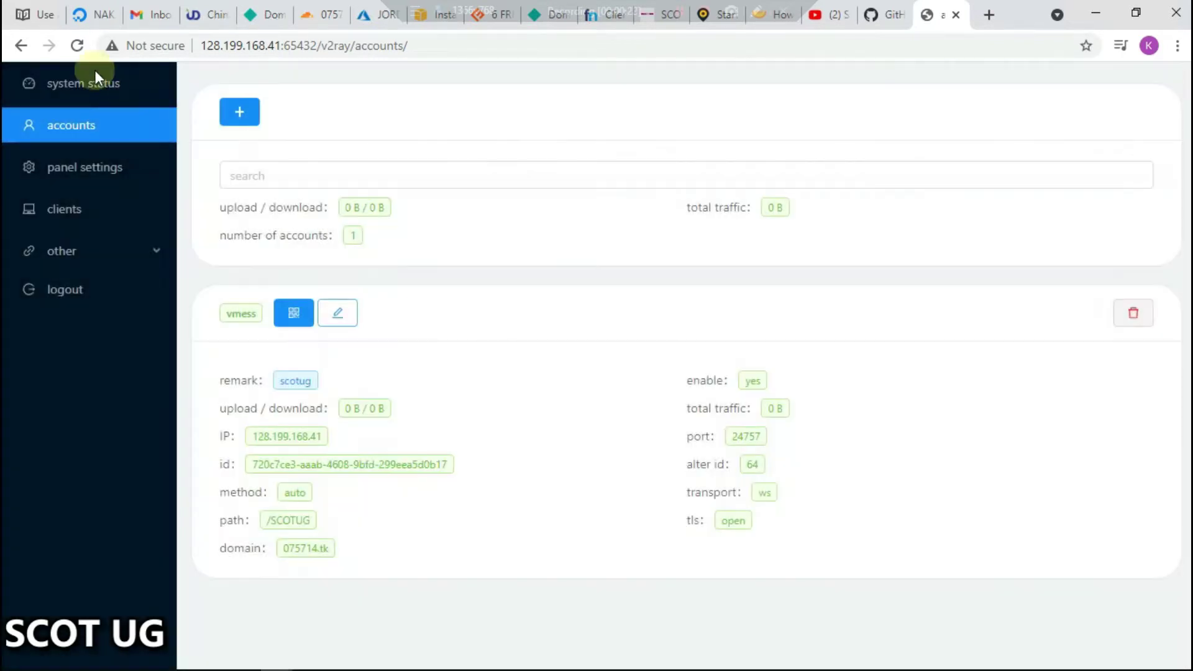
{"action": "left_click", "coordinate": [80, 13]}
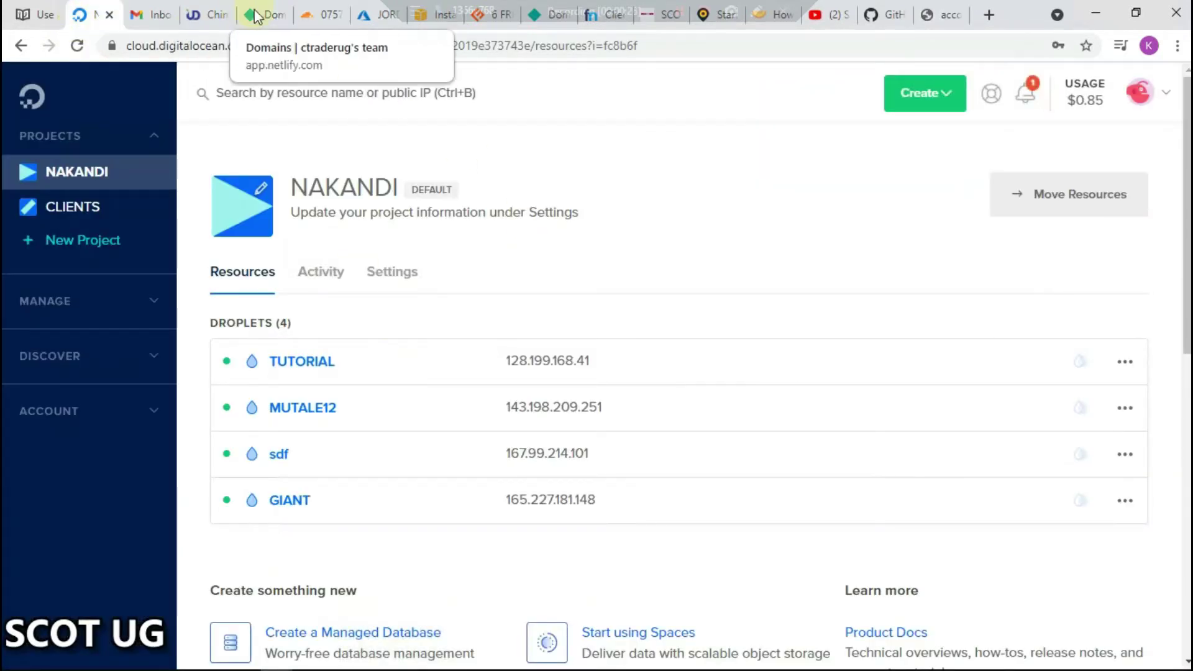
Glance at the YouTube video tab, then return to the DigitalOcean NAKANDI project
{"action": "left_click", "coordinate": [839, 21]}
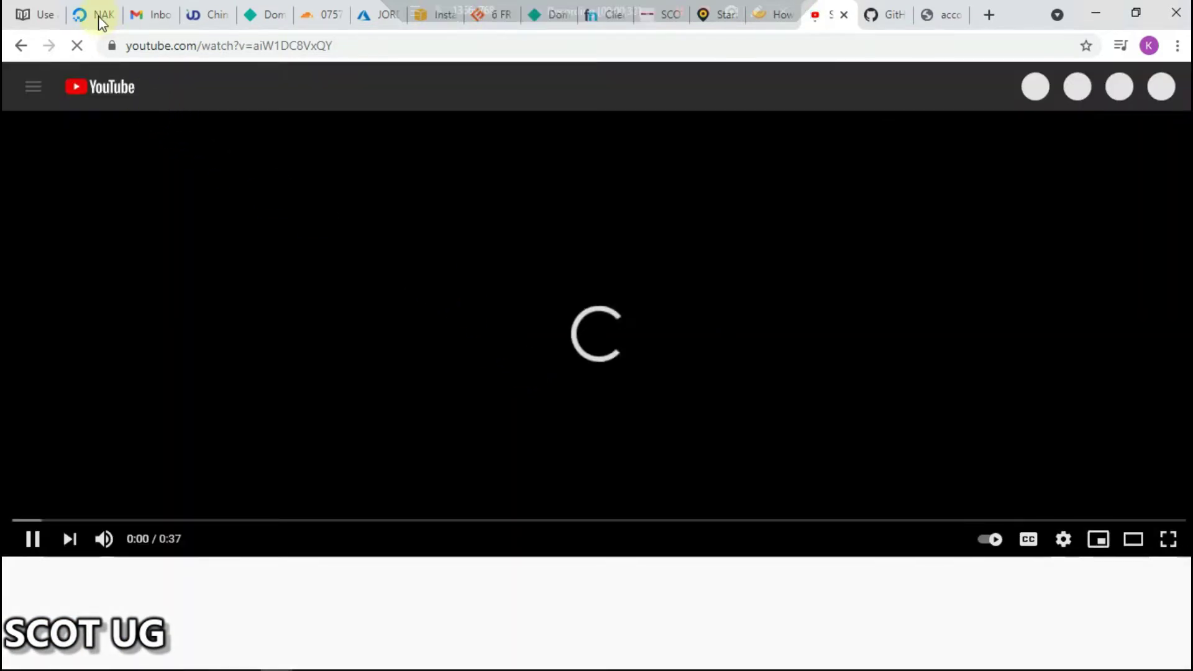
{"action": "left_click", "coordinate": [101, 23]}
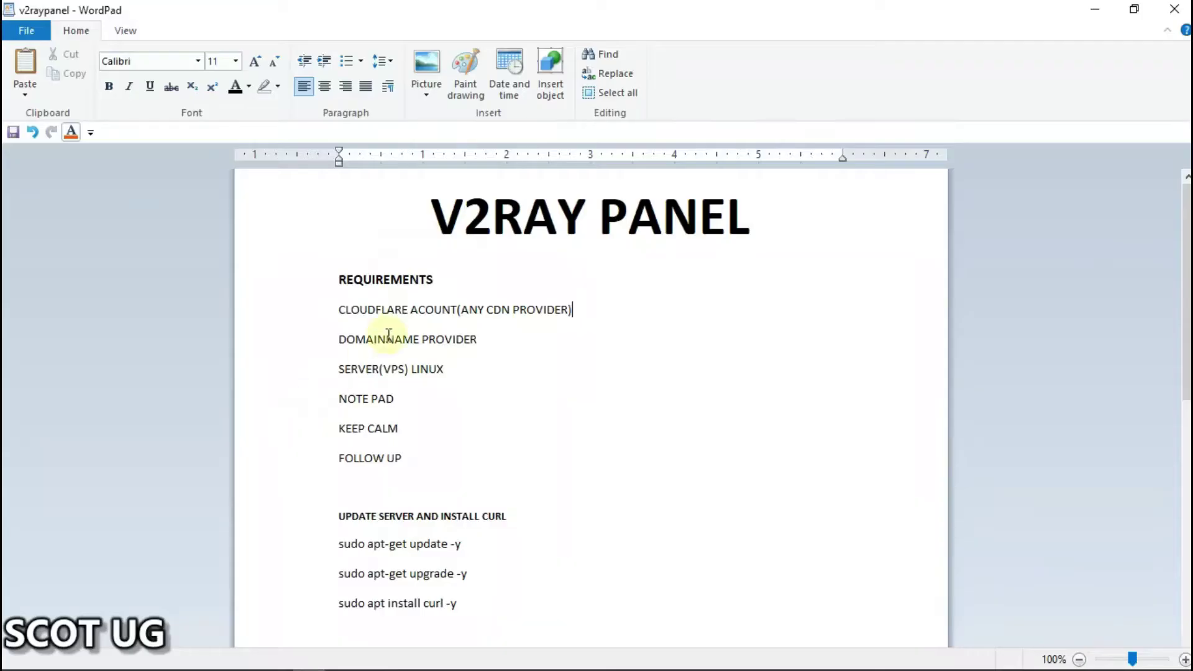
Scroll through the v2raypanel requirements, then return to the v2ray Panel tutorial video in Chrome
{"action": "scroll", "coordinate": [388, 334], "scroll_direction": "down", "scroll_amount": 4}
{"action": "scroll", "coordinate": [442, 242], "scroll_direction": "up", "scroll_amount": 4}
{"action": "mouse_move", "coordinate": [280, 661]}
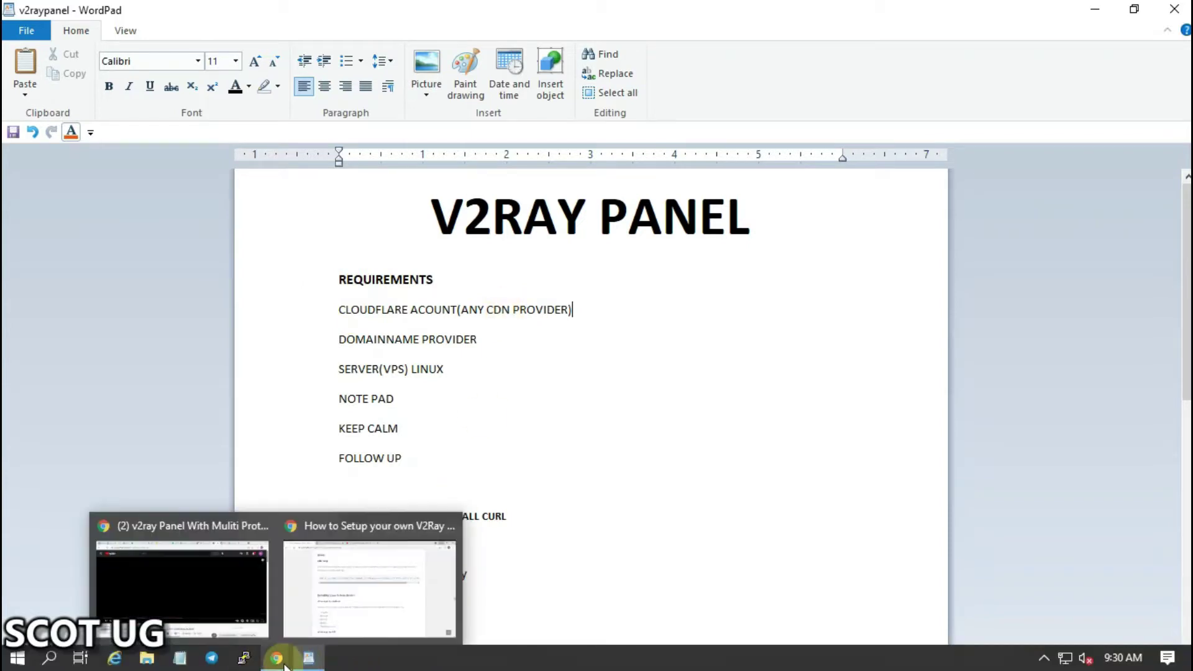
{"action": "left_click", "coordinate": [221, 607]}
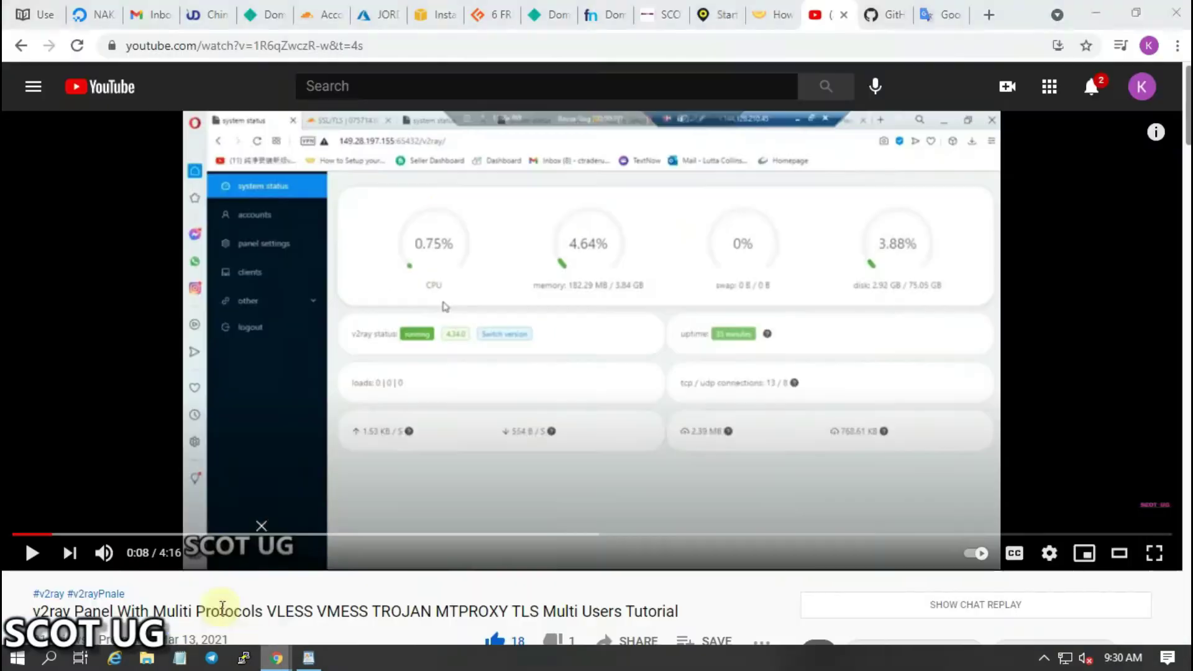
Visit the UDomain CDN, Netlify Domains, Cloudflare and Freenom pages, ending on DigitalOcean NAKANDI
{"action": "left_click", "coordinate": [195, 14]}
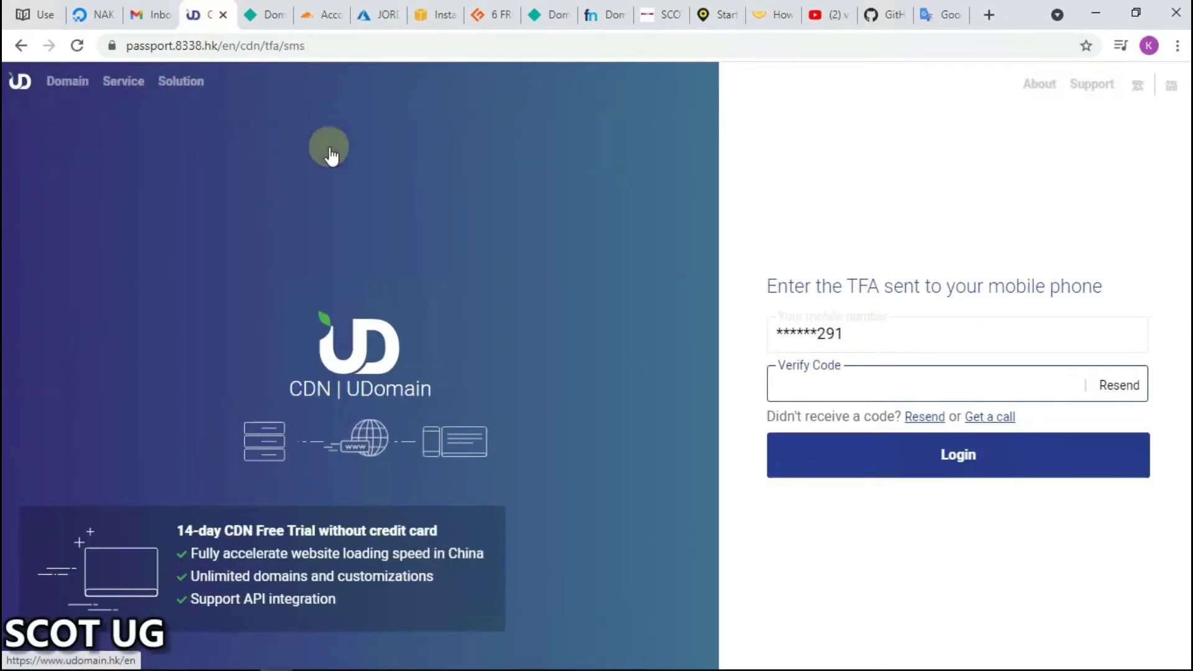
{"action": "left_click", "coordinate": [261, 14]}
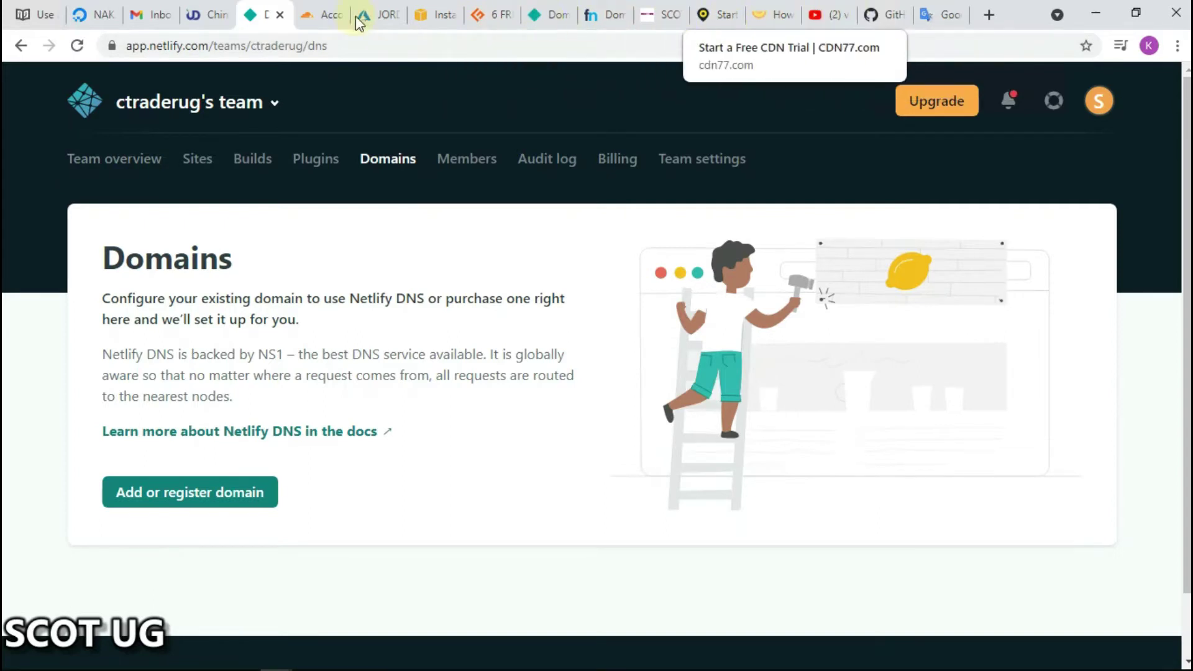
{"action": "left_click", "coordinate": [323, 9]}
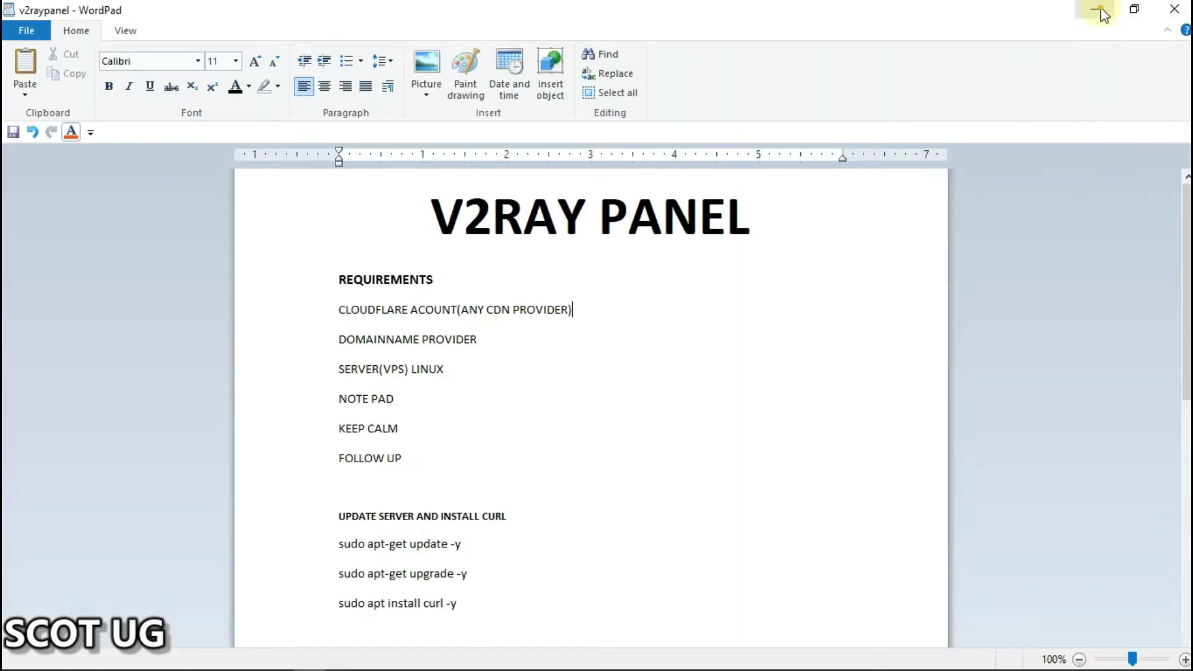
{"action": "left_click", "coordinate": [1100, 14]}
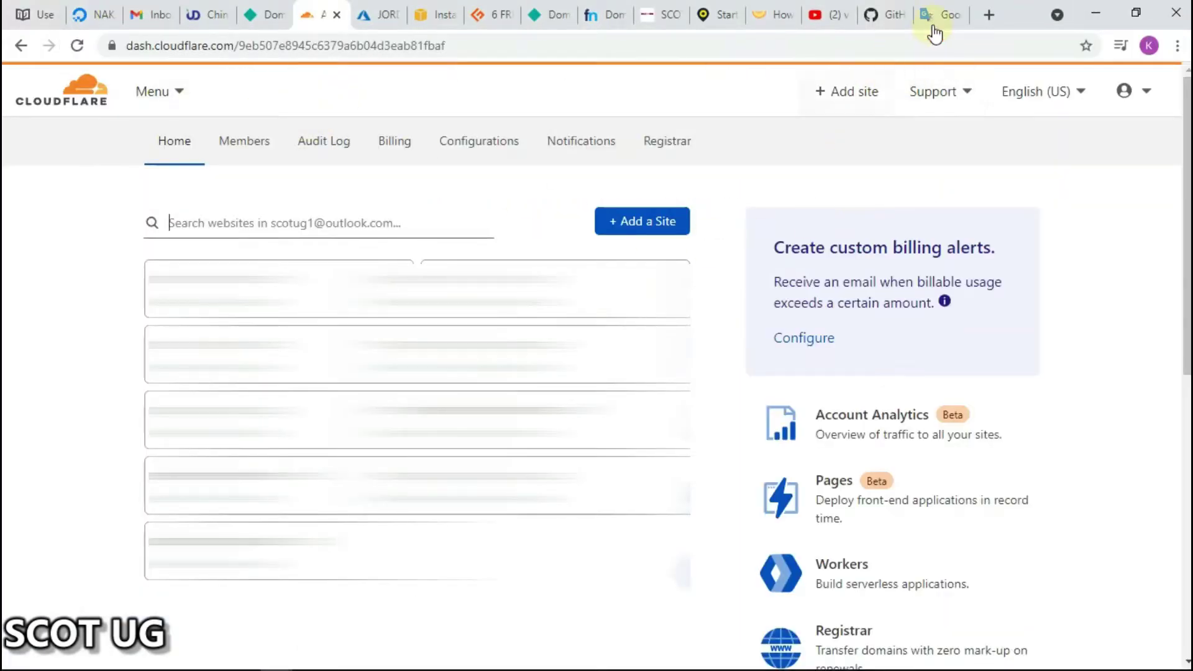
{"action": "left_click", "coordinate": [601, 15]}
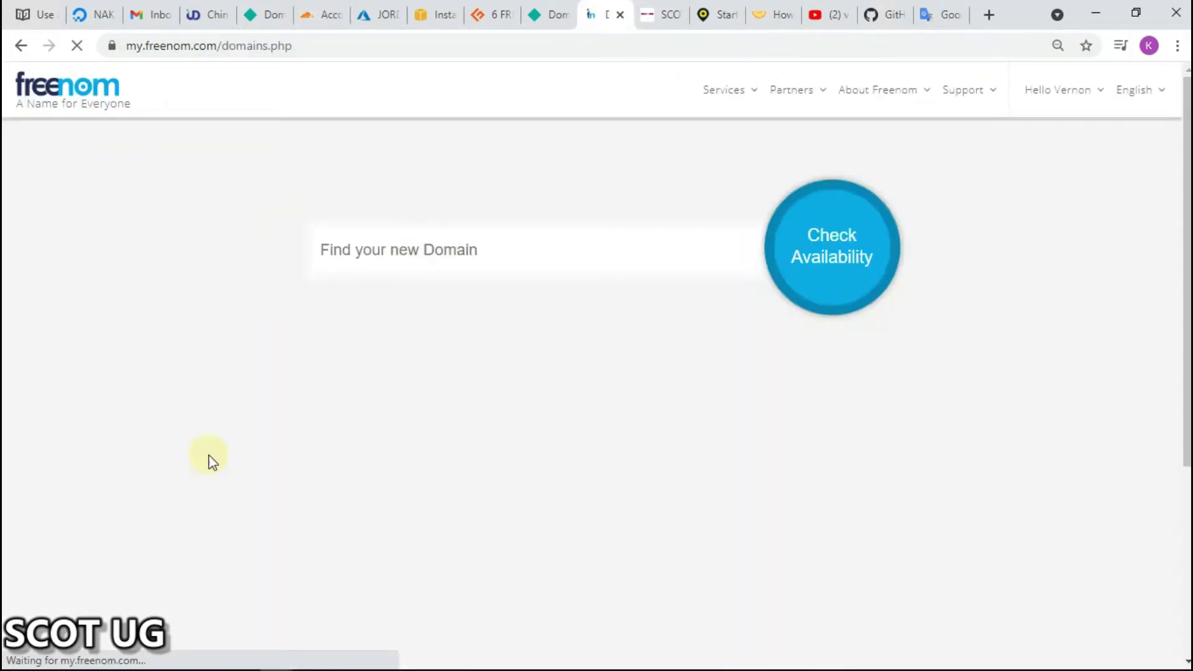
{"action": "left_click", "coordinate": [177, 669]}
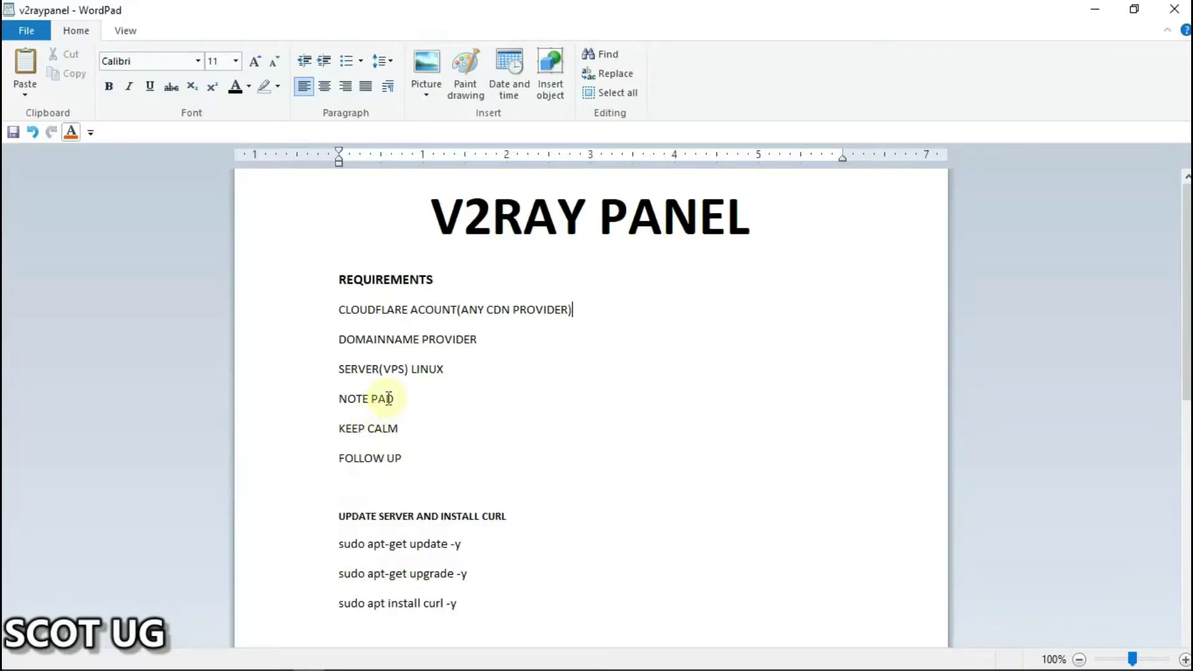
{"action": "left_click", "coordinate": [1091, 14]}
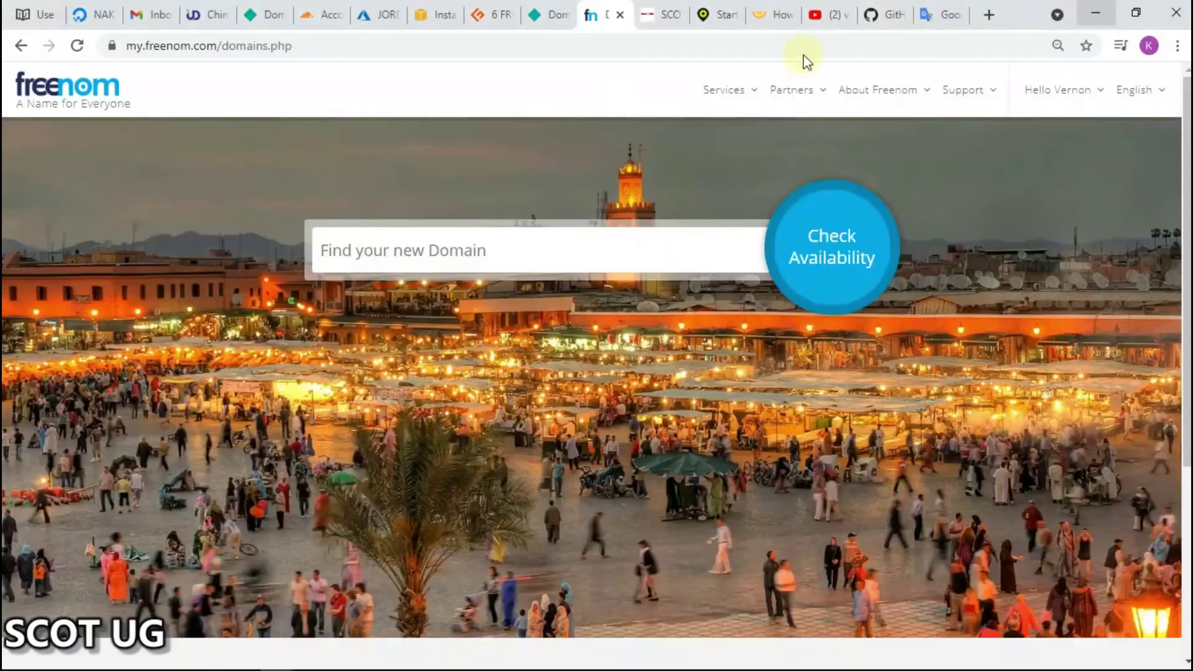
{"action": "left_click", "coordinate": [101, 20]}
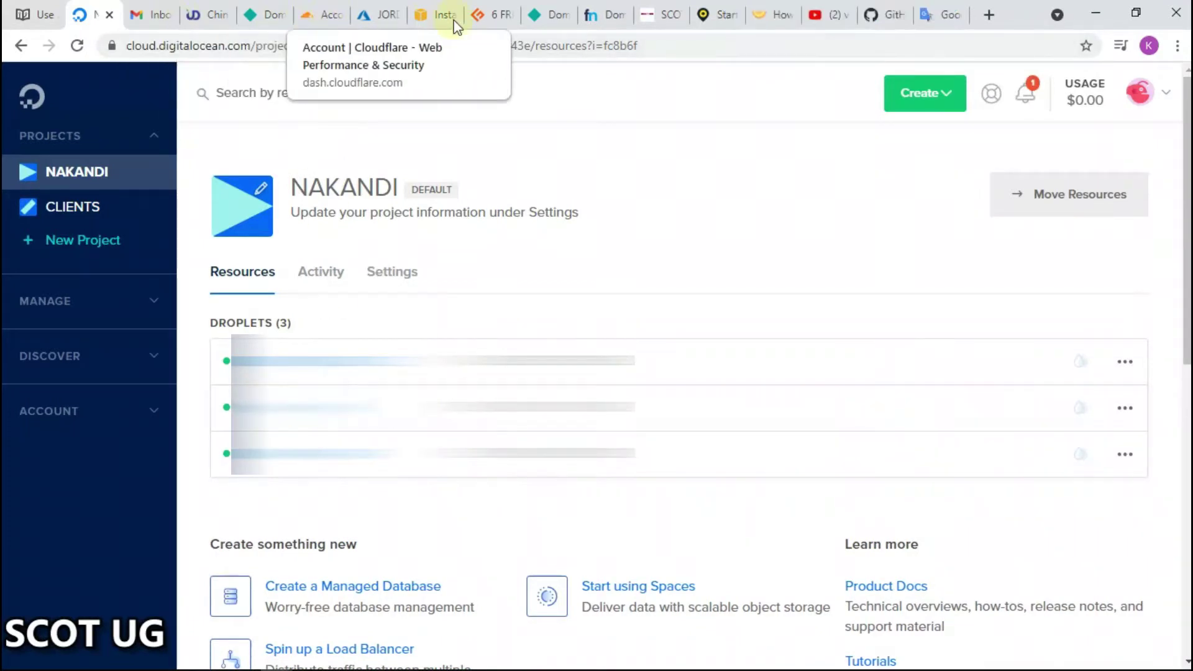
Check the Azure JORDAN resource group and AWS EC2 instances, then hide the browser and remote session
{"action": "left_click", "coordinate": [386, 15]}
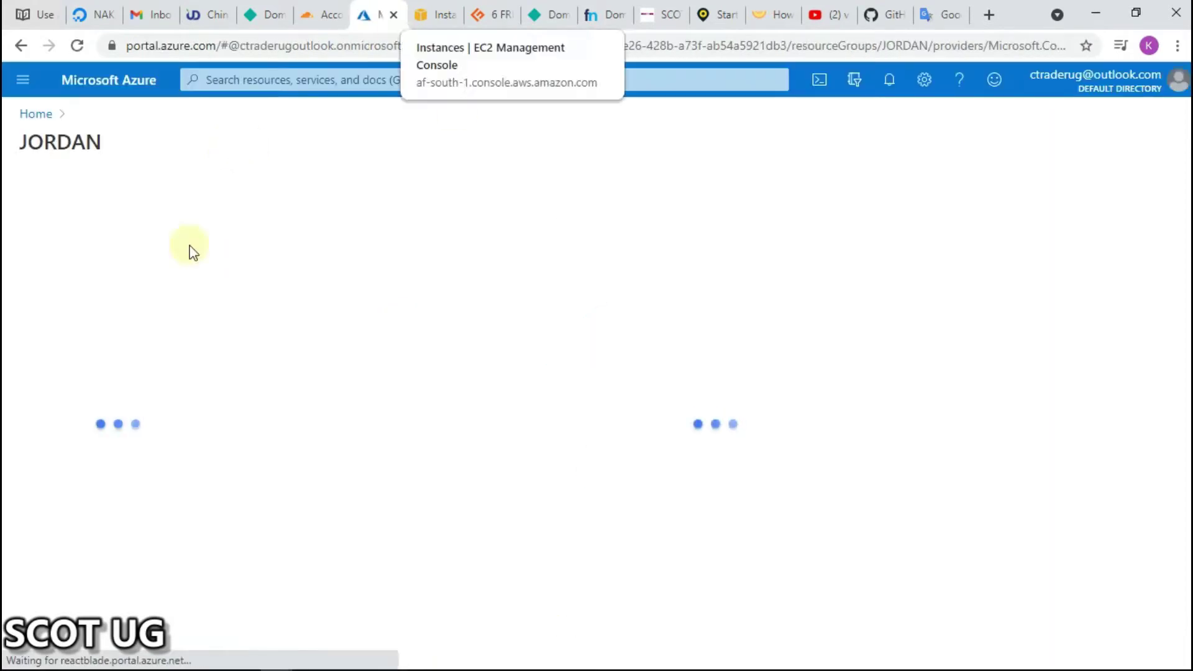
{"action": "left_click", "coordinate": [429, 15]}
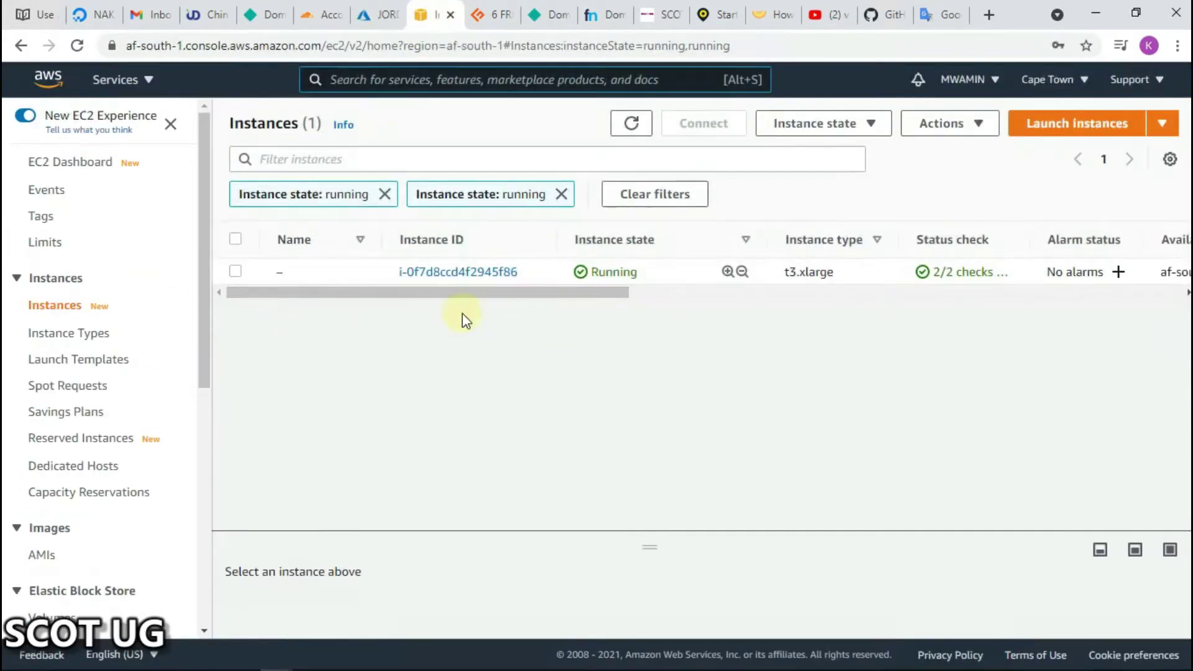
{"action": "left_click", "coordinate": [1095, 13]}
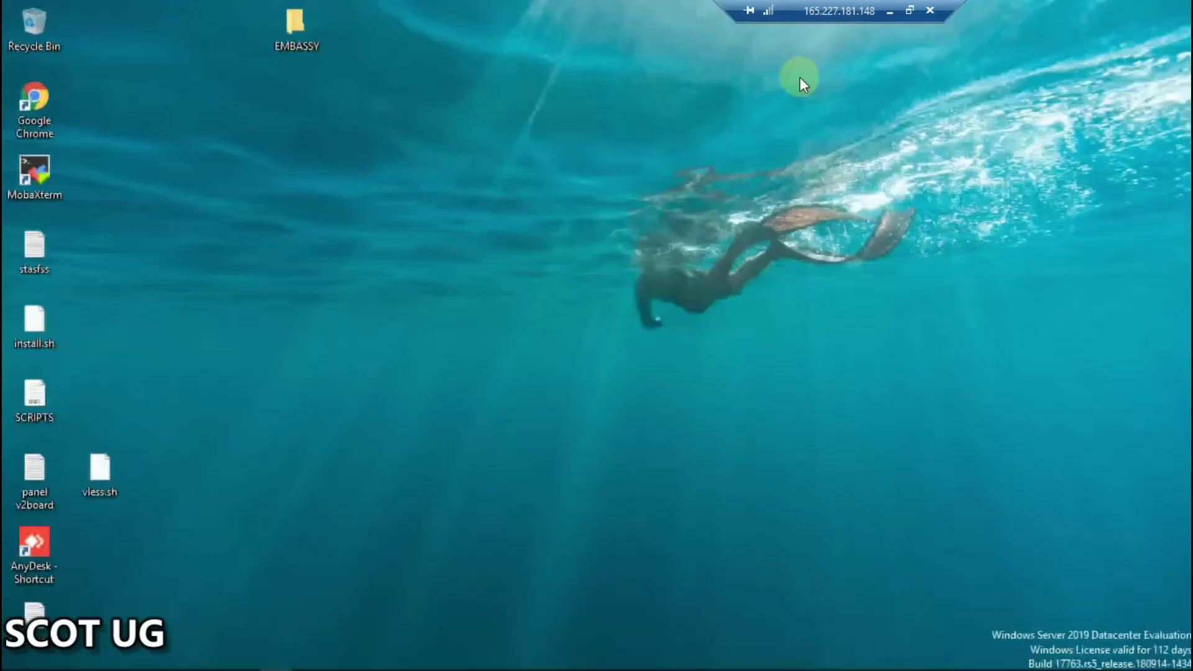
{"action": "left_click", "coordinate": [891, 13]}
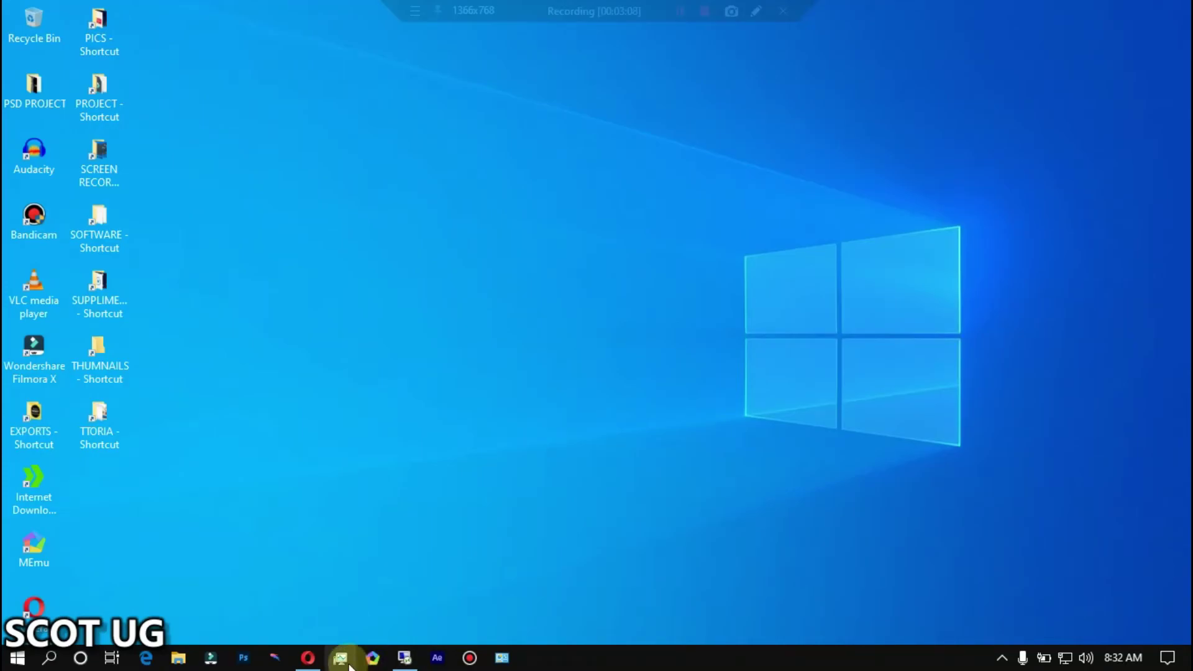
Look at Linode's create page and Vultr's login, then return to the v2raypanel notes
{"action": "left_click", "coordinate": [305, 657]}
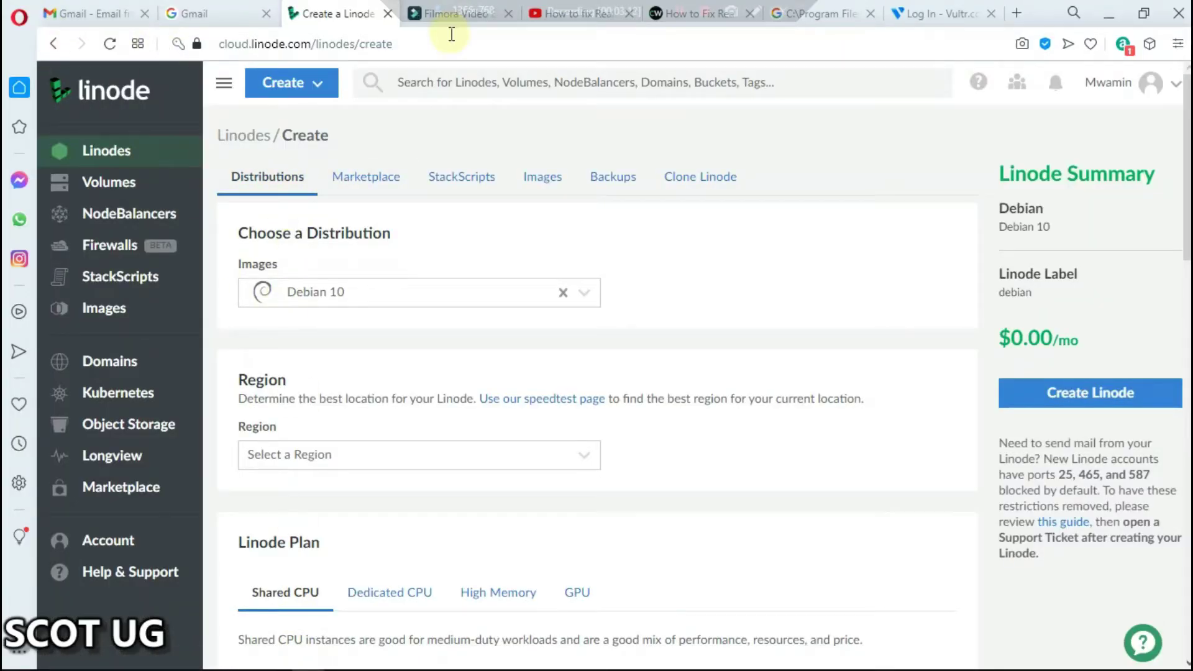
{"action": "left_click", "coordinate": [938, 19]}
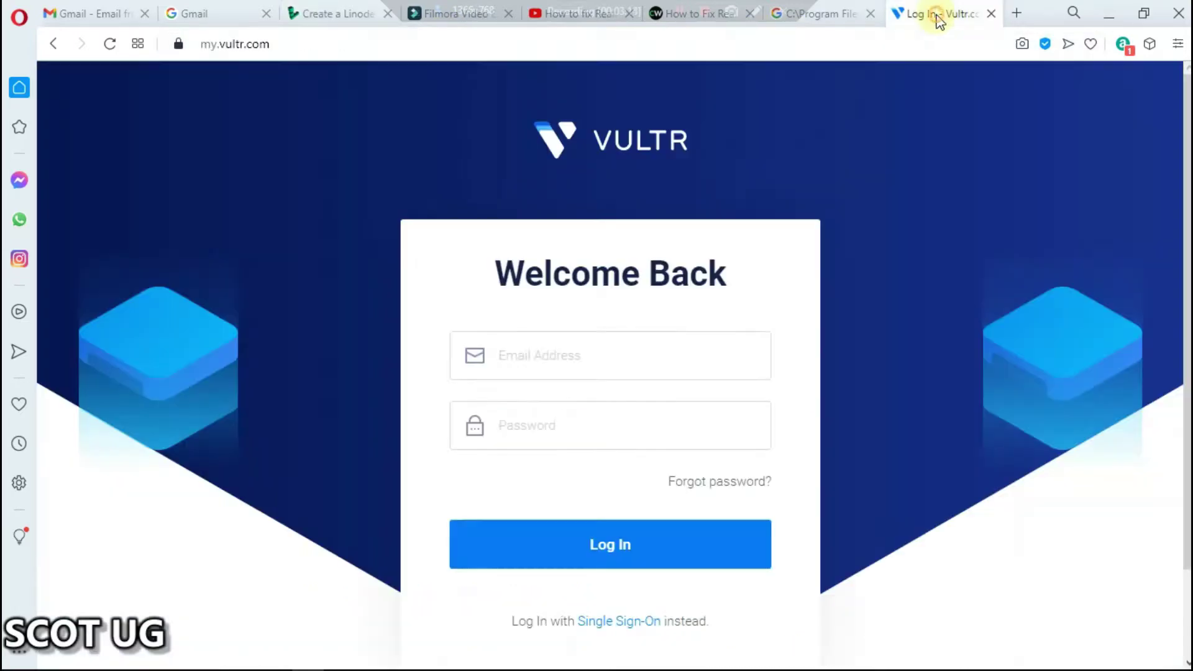
{"action": "key", "text": "Return"}
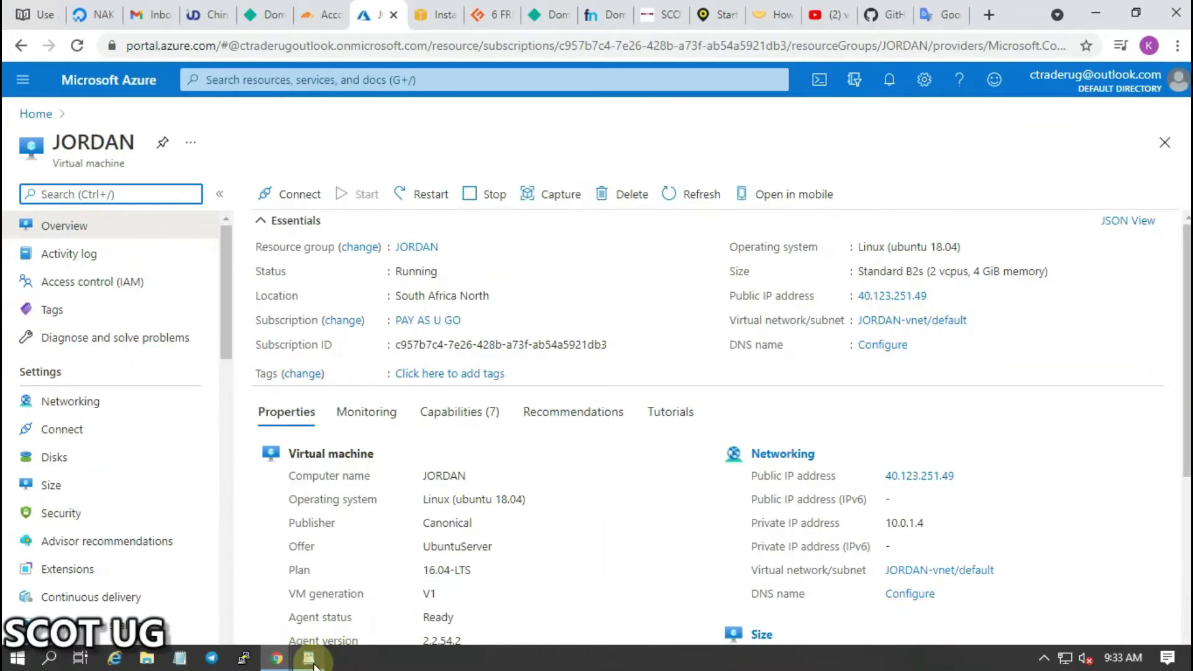
{"action": "left_click", "coordinate": [312, 662]}
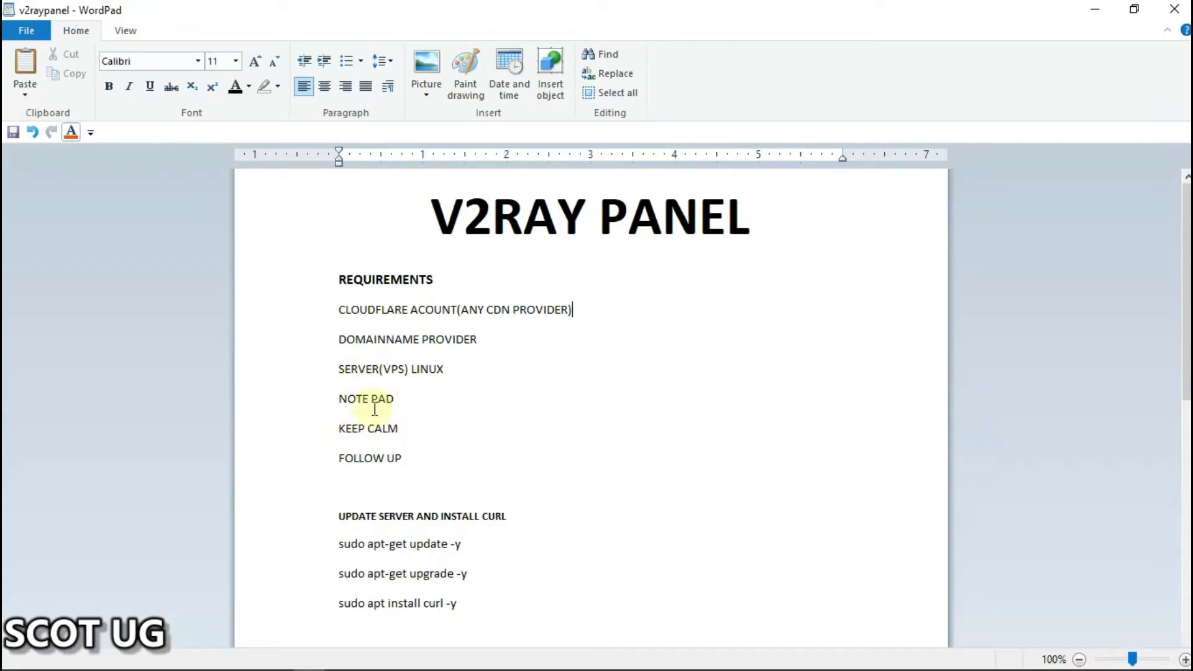
{"action": "mouse_move", "coordinate": [275, 661]}
{"action": "left_click", "coordinate": [179, 663]}
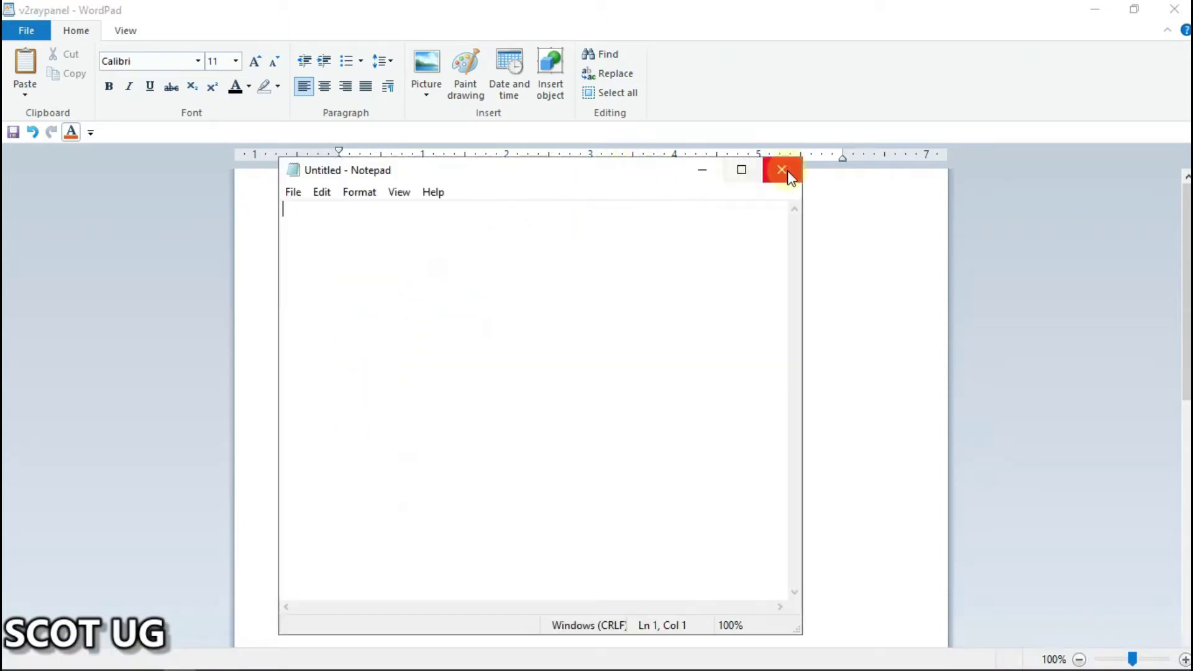
{"action": "left_click", "coordinate": [788, 171]}
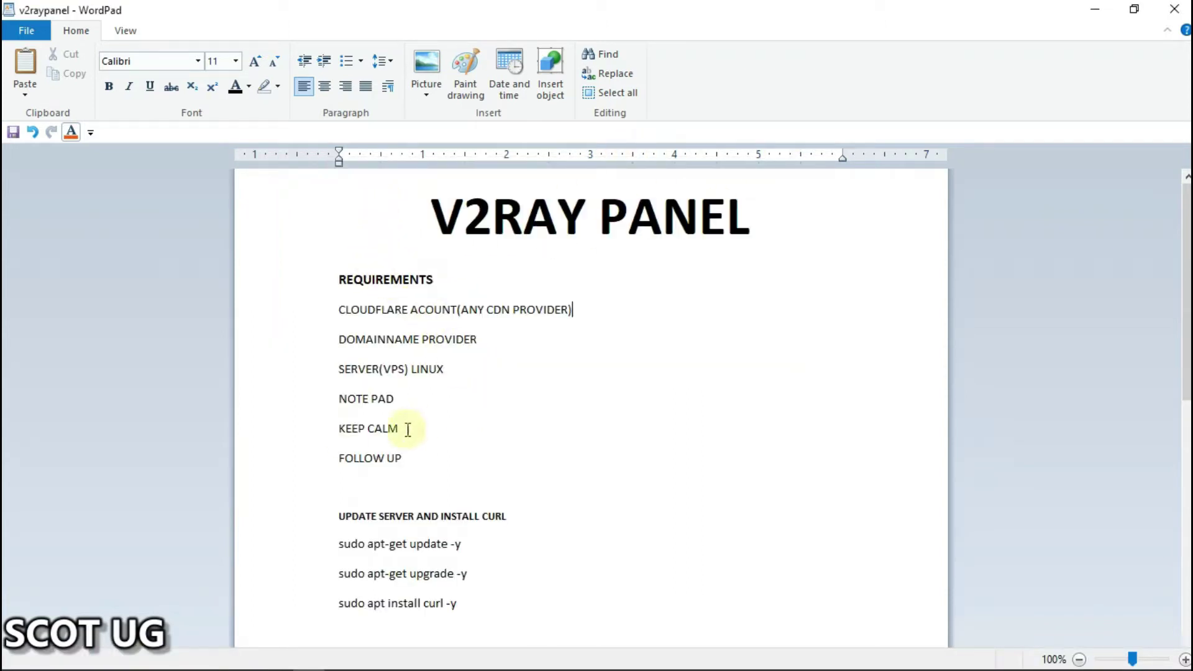
{"action": "scroll", "coordinate": [407, 429], "scroll_direction": "down", "scroll_amount": 4}
{"action": "scroll", "coordinate": [407, 275], "scroll_direction": "up", "scroll_amount": 3}
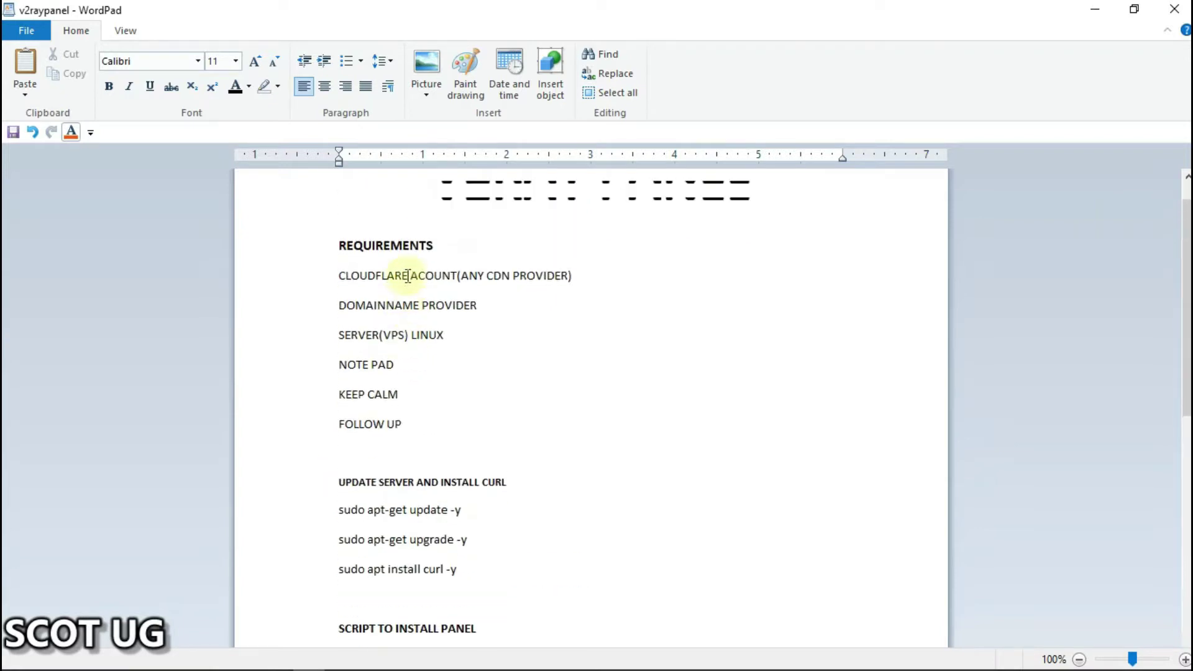
{"action": "scroll", "coordinate": [408, 276], "scroll_direction": "up", "scroll_amount": 1}
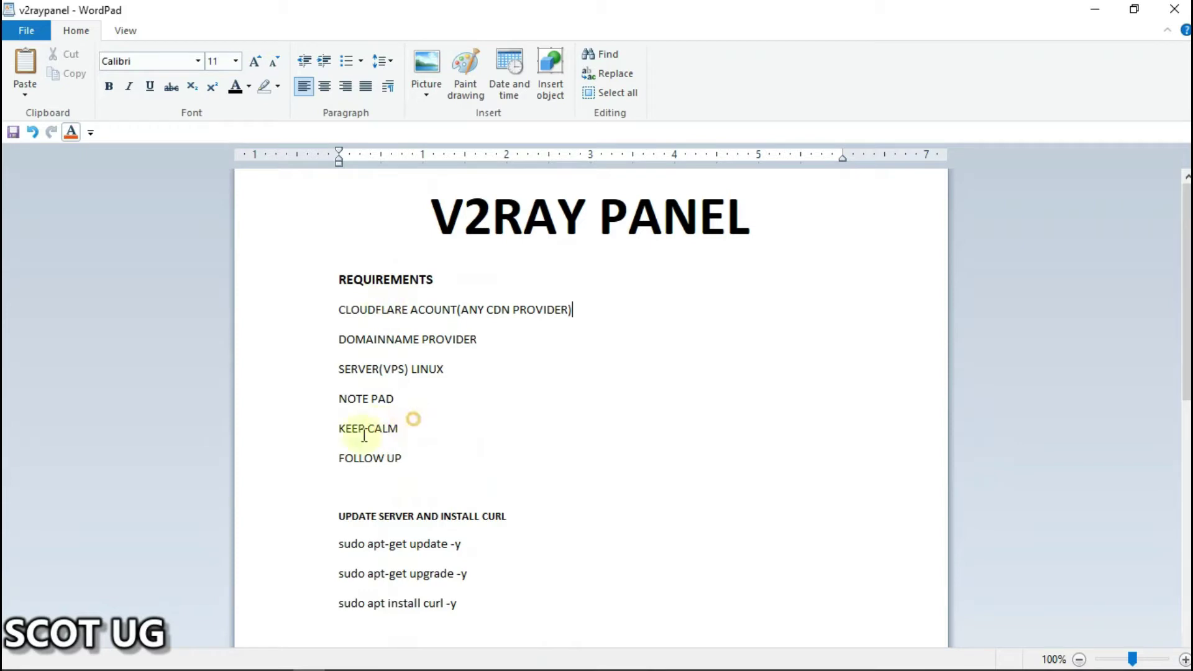
{"action": "left_click_drag", "start_coordinate": [364, 435], "coordinate": [289, 447]}
{"action": "left_click", "coordinate": [422, 437]}
{"action": "left_click_drag", "start_coordinate": [337, 459], "coordinate": [402, 459]}
{"action": "left_click", "coordinate": [464, 447]}
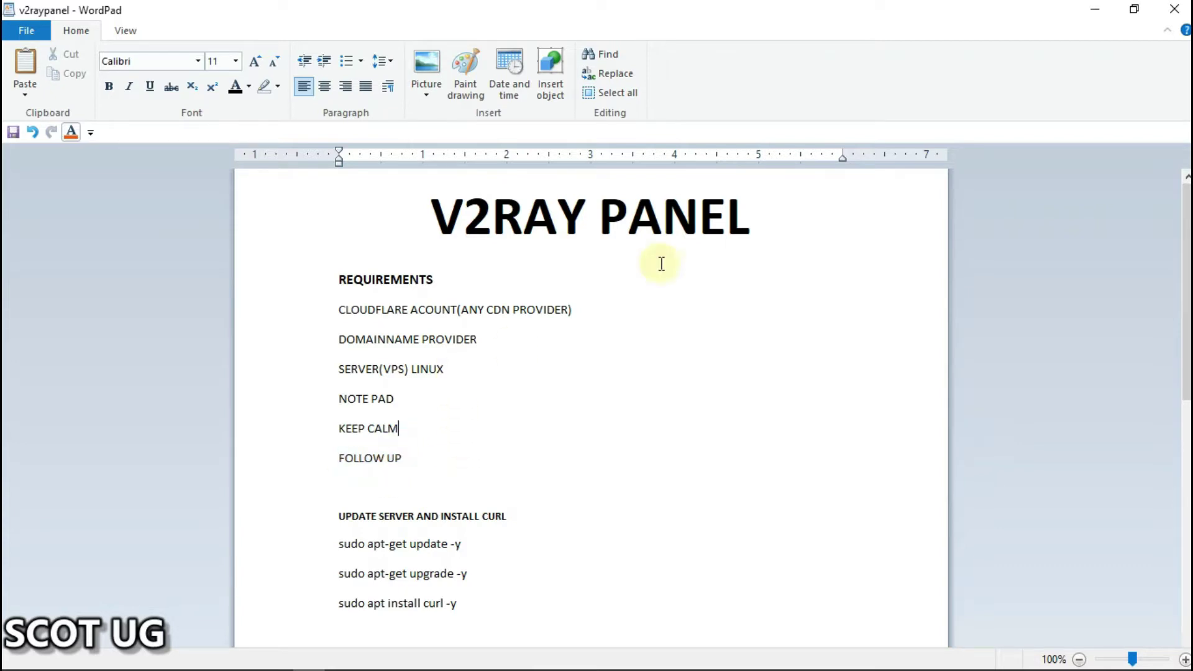
Begin creating a new droplet from the DigitalOcean NAKANDI project's Create menu
{"action": "left_click", "coordinate": [1094, 10]}
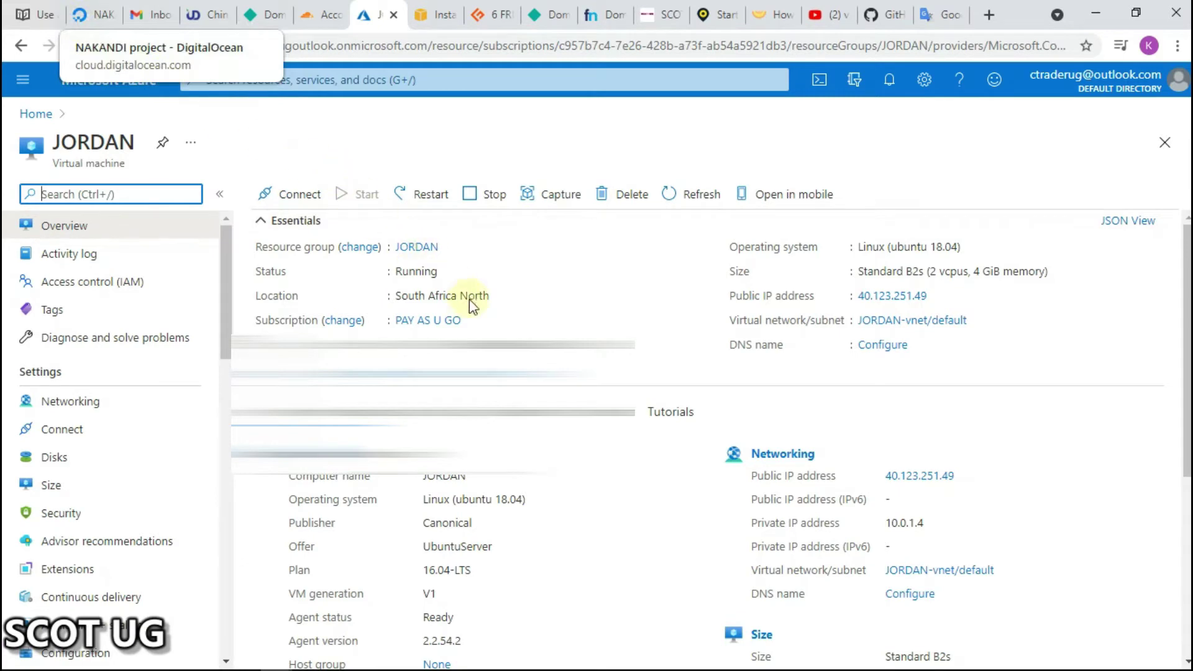
{"action": "left_click", "coordinate": [90, 14]}
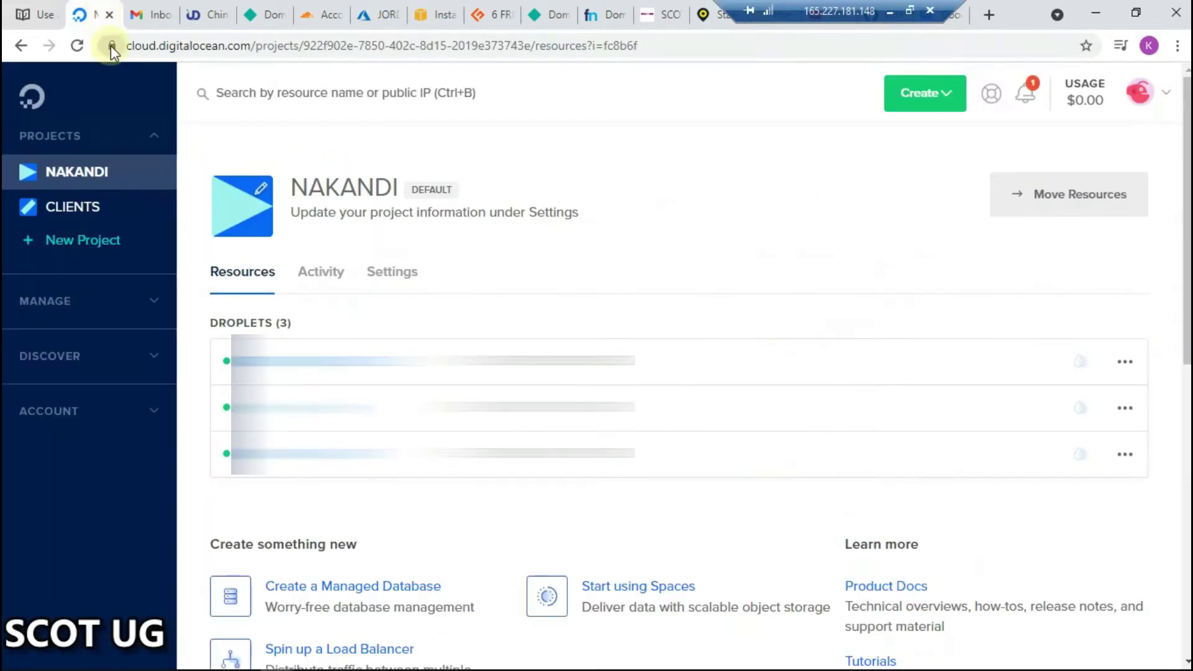
{"action": "left_click", "coordinate": [919, 99]}
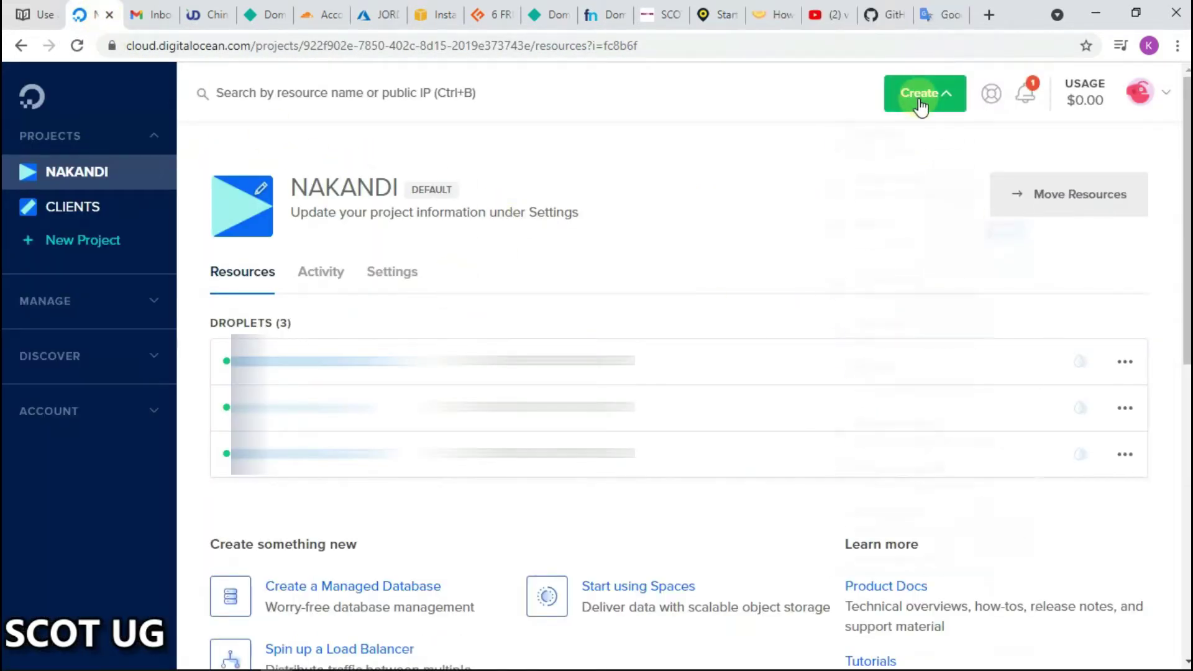
{"action": "left_click", "coordinate": [858, 150]}
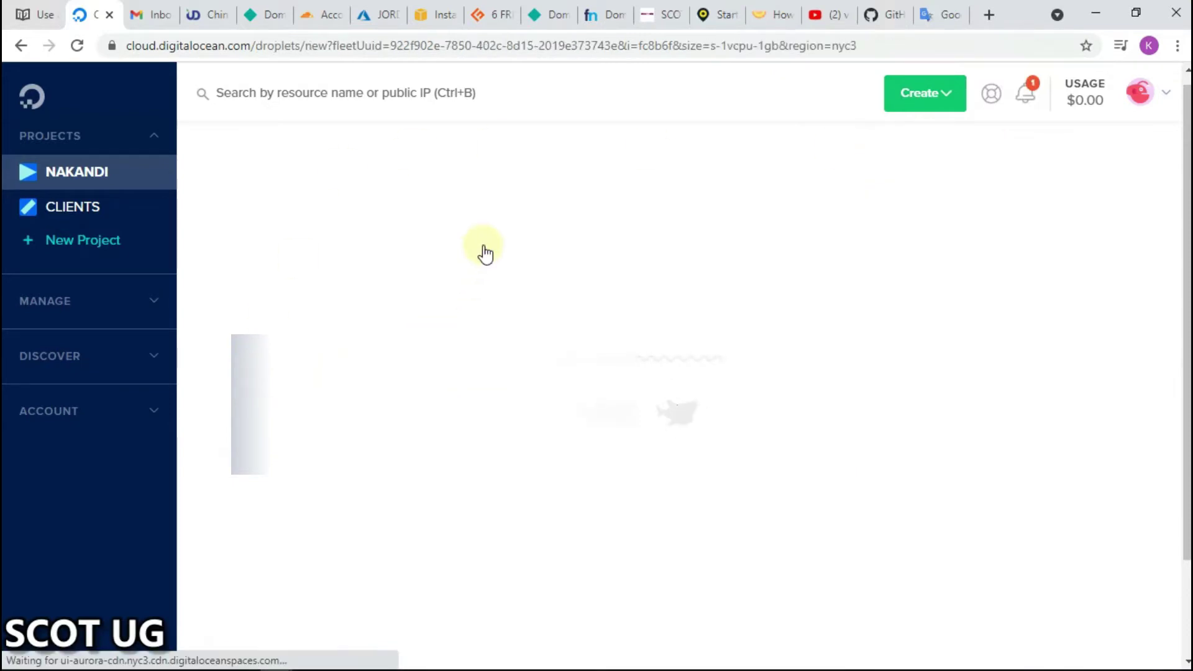
Choose the Premium Intel $18/mo plan (2 GB, 2 CPUs) in the Singapore datacenter
{"action": "scroll", "coordinate": [484, 261], "scroll_direction": "down", "scroll_amount": 5}
{"action": "scroll", "coordinate": [555, 331], "scroll_direction": "down", "scroll_amount": 3}
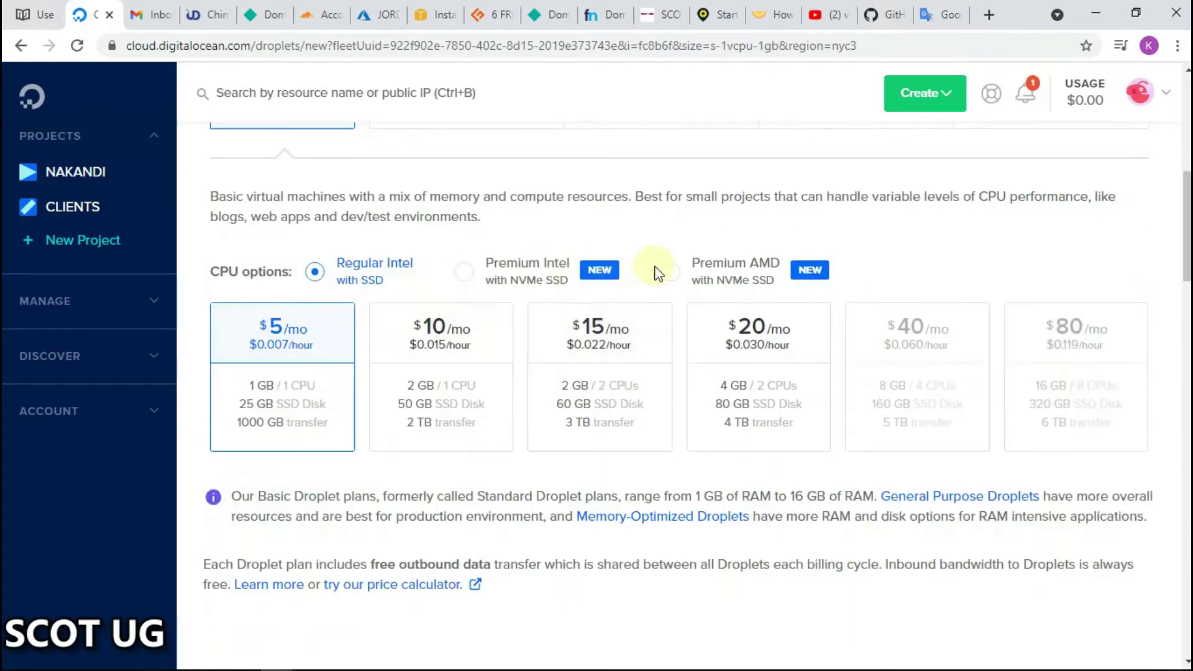
{"action": "left_click", "coordinate": [470, 270]}
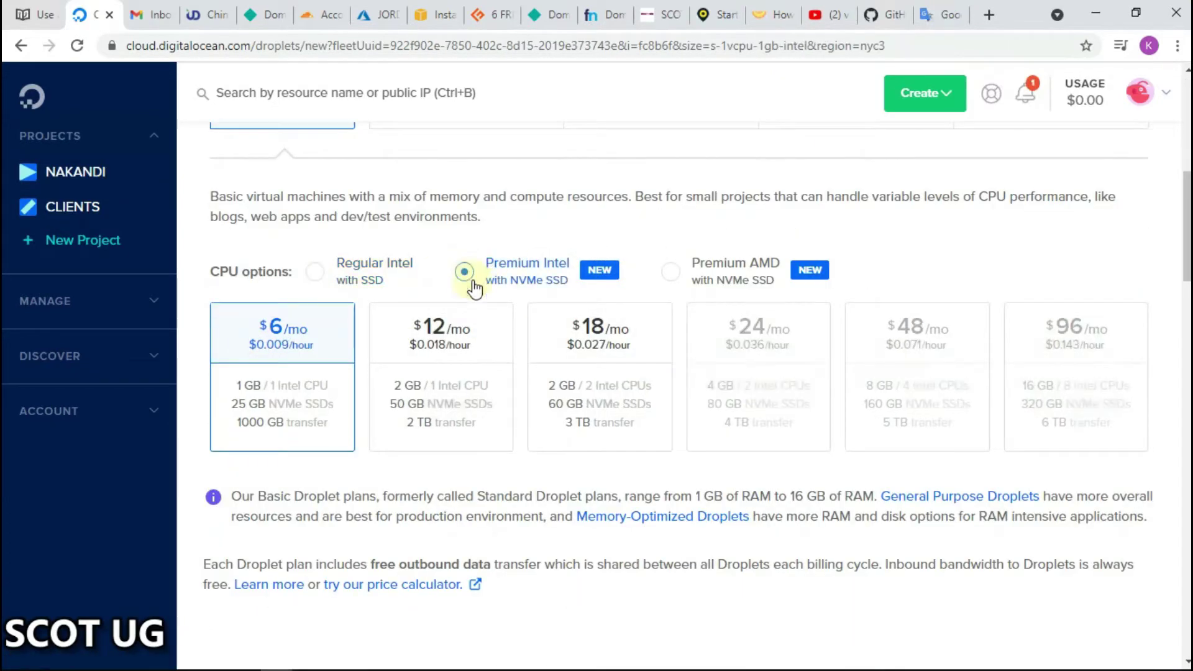
{"action": "left_click", "coordinate": [630, 366]}
{"action": "scroll", "coordinate": [630, 364], "scroll_direction": "down", "scroll_amount": 9}
{"action": "scroll", "coordinate": [493, 342], "scroll_direction": "down", "scroll_amount": 1}
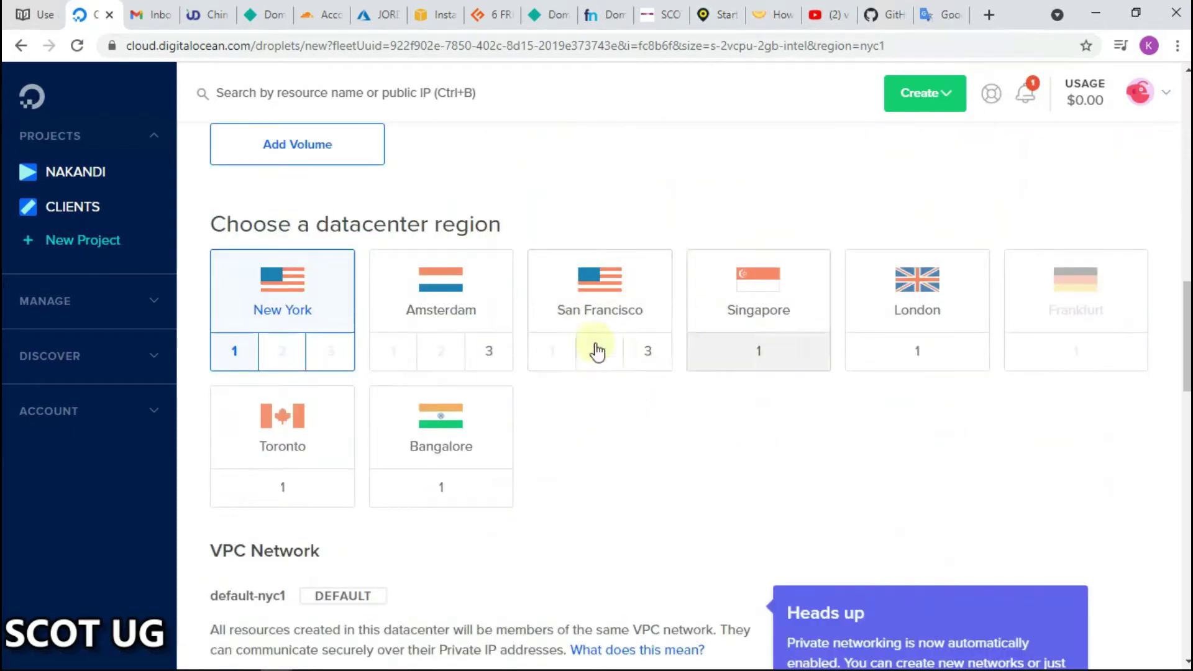
{"action": "left_click", "coordinate": [759, 364]}
Enter the droplet's root password and reveal it to verify
{"action": "scroll", "coordinate": [745, 413], "scroll_direction": "down", "scroll_amount": 5}
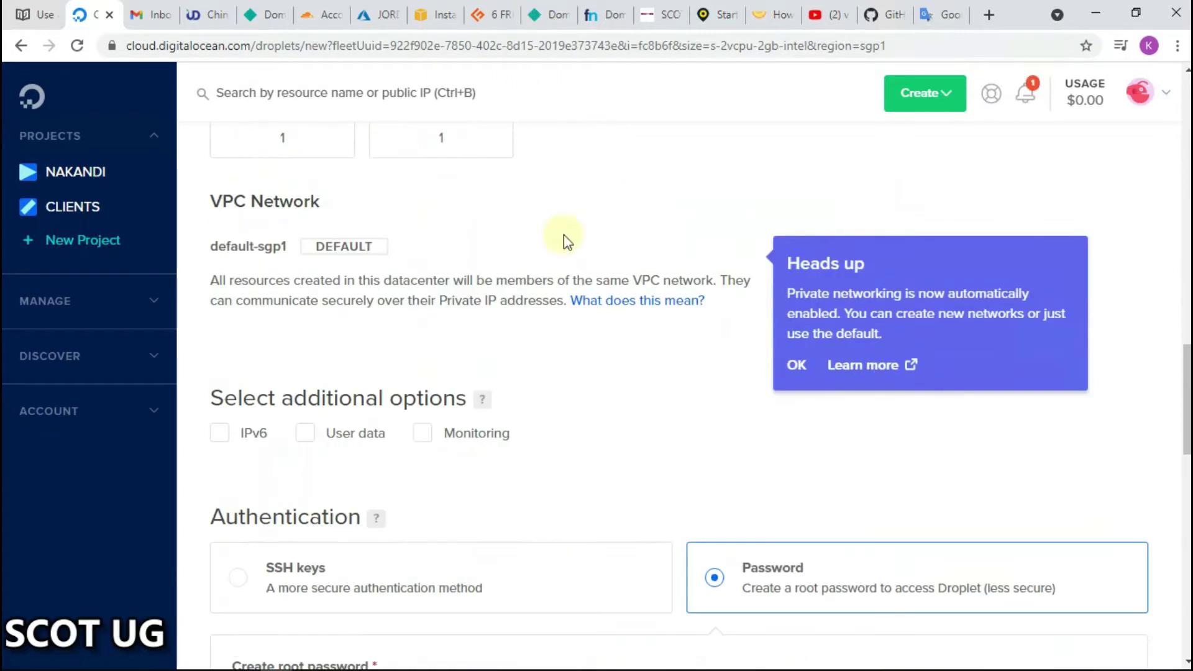
{"action": "scroll", "coordinate": [687, 435], "scroll_direction": "down", "scroll_amount": 15}
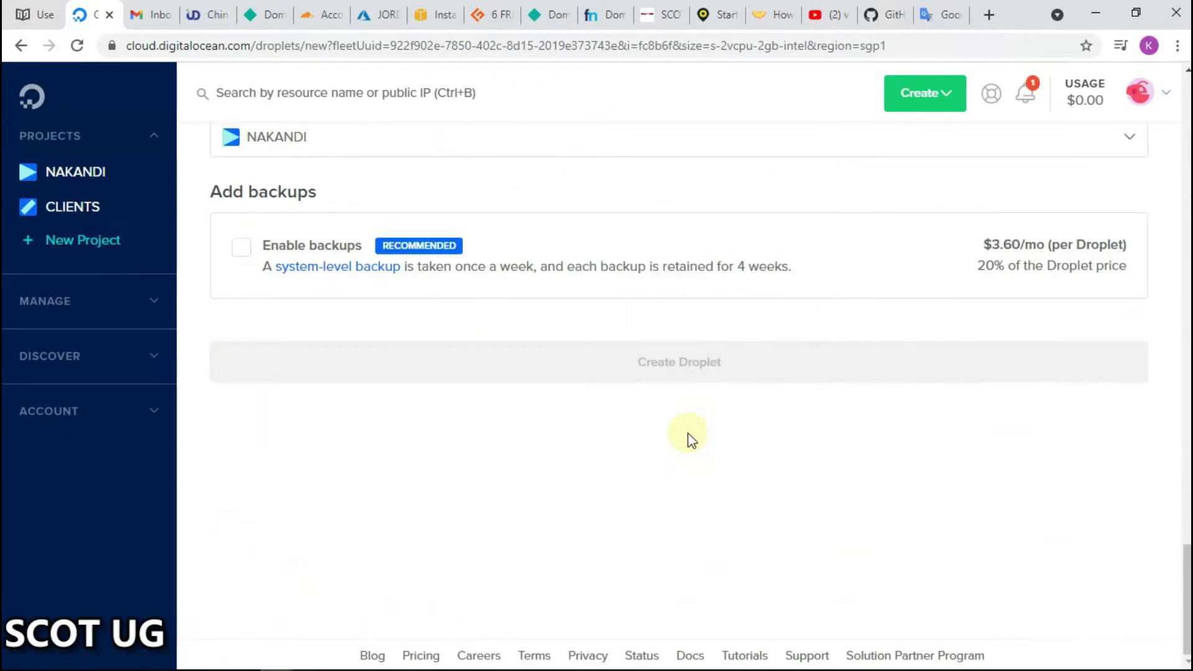
{"action": "scroll", "coordinate": [618, 418], "scroll_direction": "up", "scroll_amount": 8}
{"action": "scroll", "coordinate": [728, 305], "scroll_direction": "up", "scroll_amount": 4}
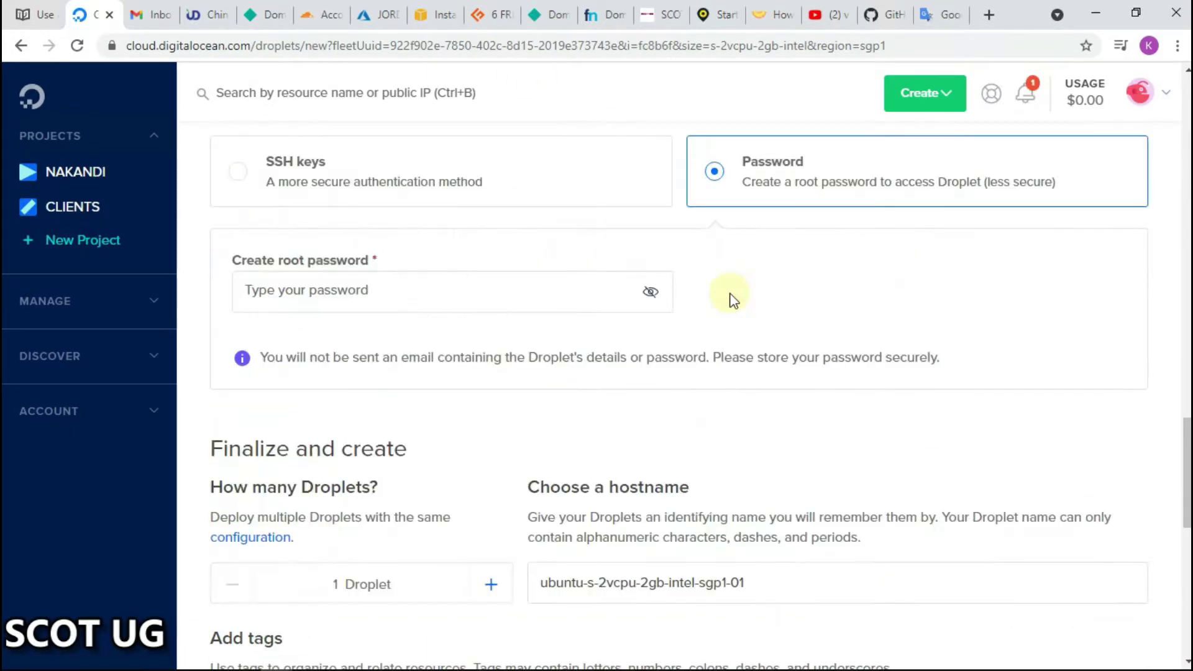
{"action": "left_click", "coordinate": [439, 300]}
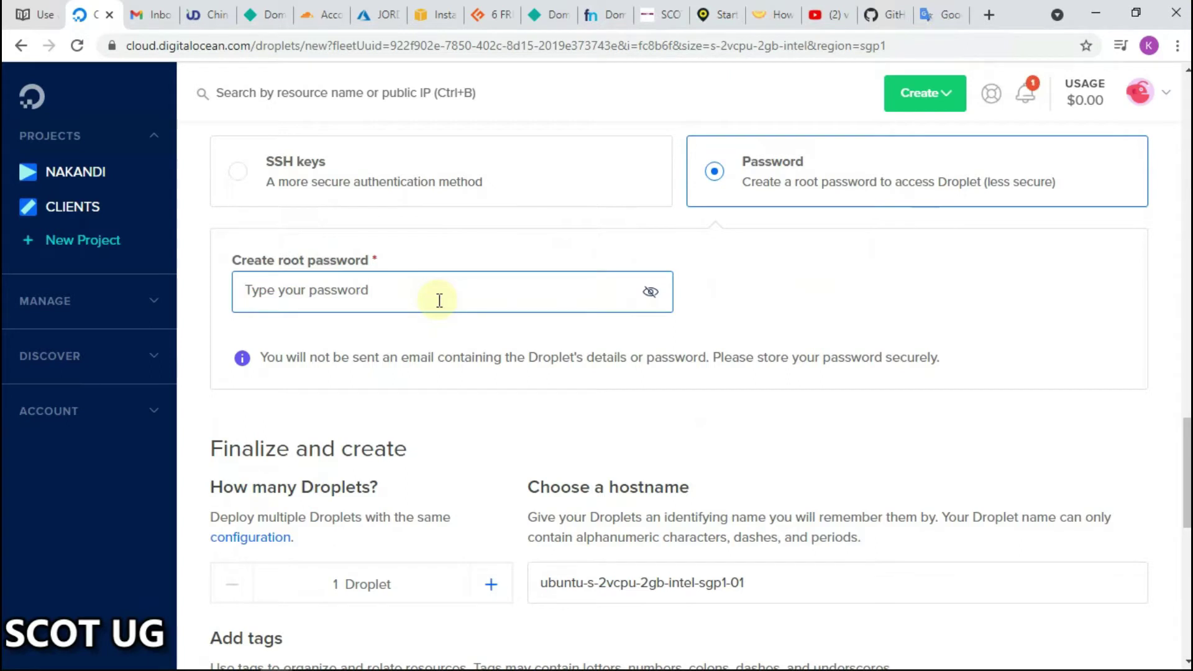
{"action": "type", "text": "•••••••••••"}
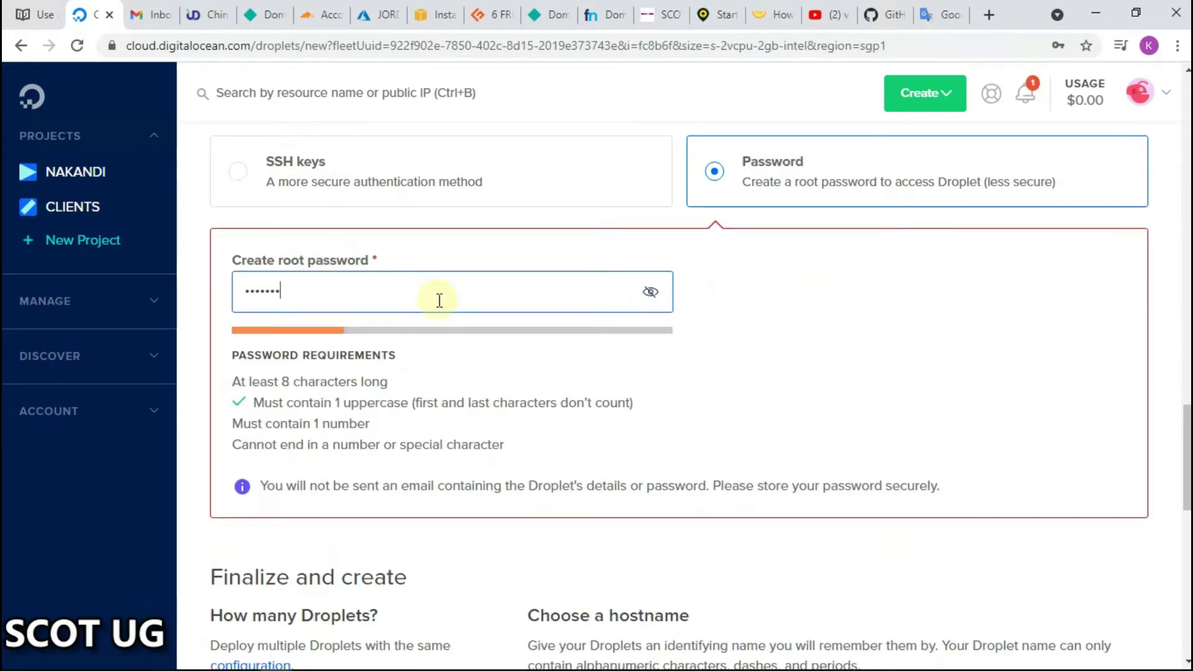
{"action": "type", "text": "•"}
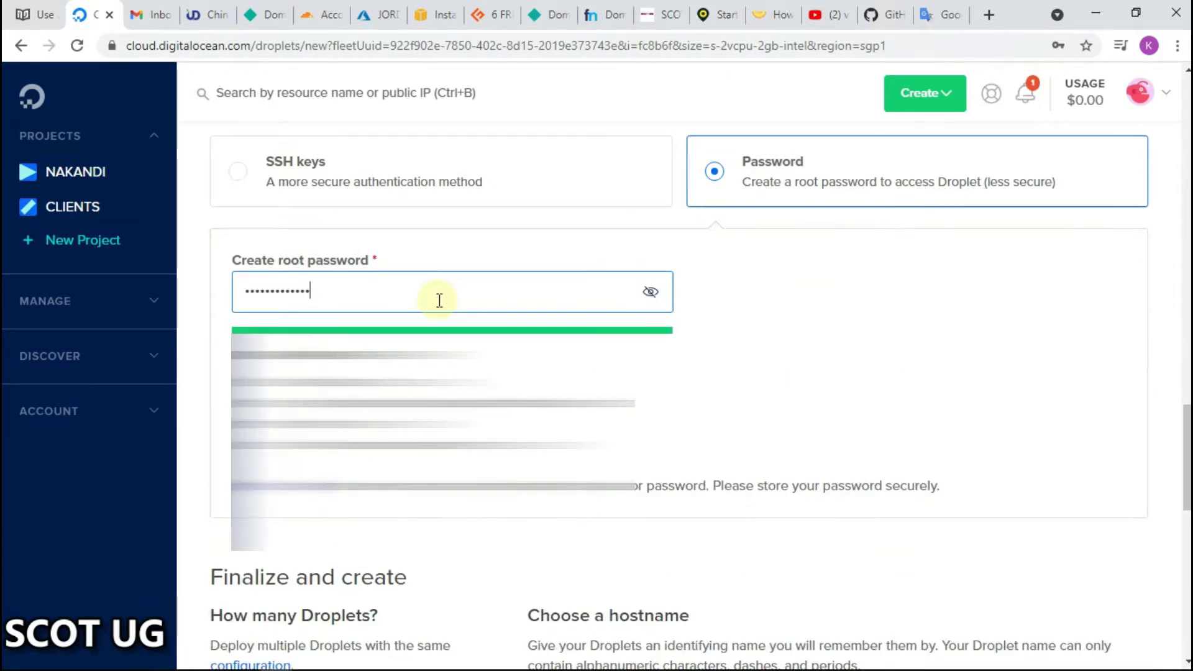
{"action": "left_click", "coordinate": [651, 292]}
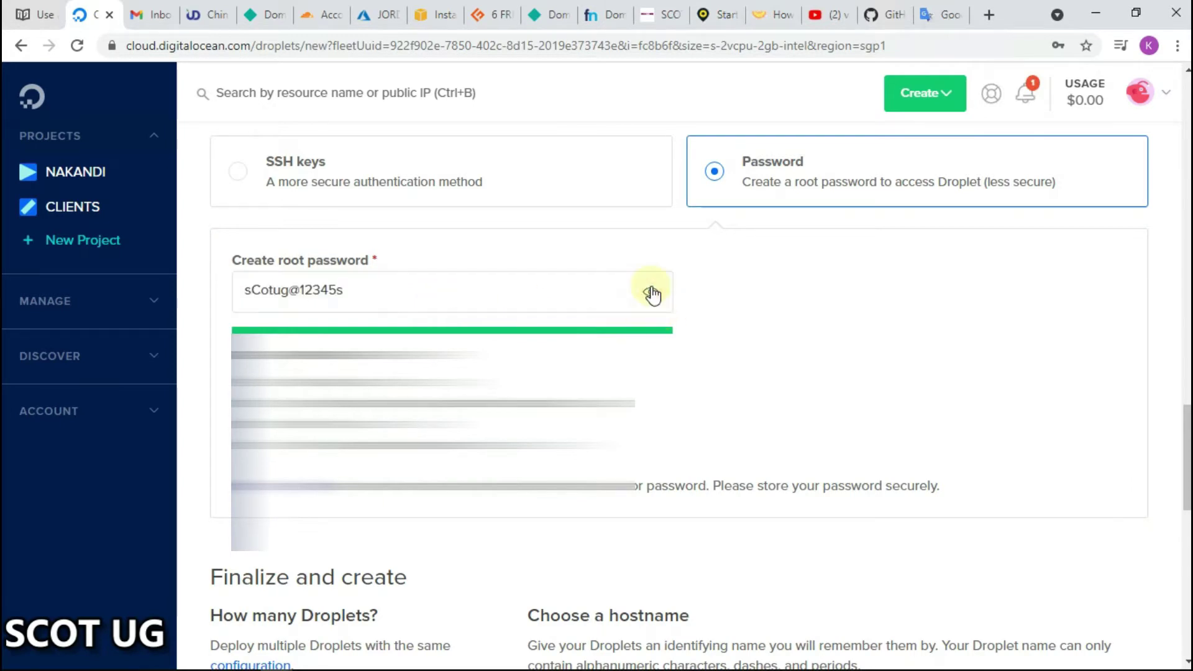
Rename the droplet hostname, typing 'T' over the selected part, and create the droplet
{"action": "scroll", "coordinate": [660, 295], "scroll_direction": "down", "scroll_amount": 6}
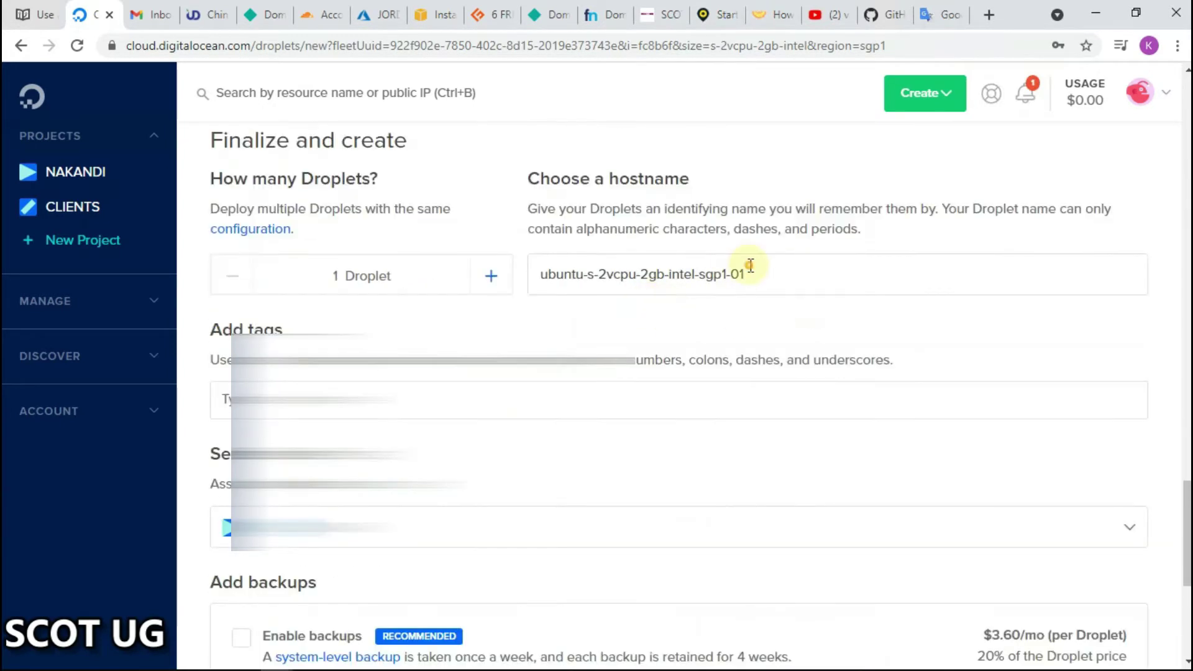
{"action": "left_click_drag", "start_coordinate": [749, 265], "coordinate": [530, 266]}
{"action": "type", "text": "TUTORIAL"}
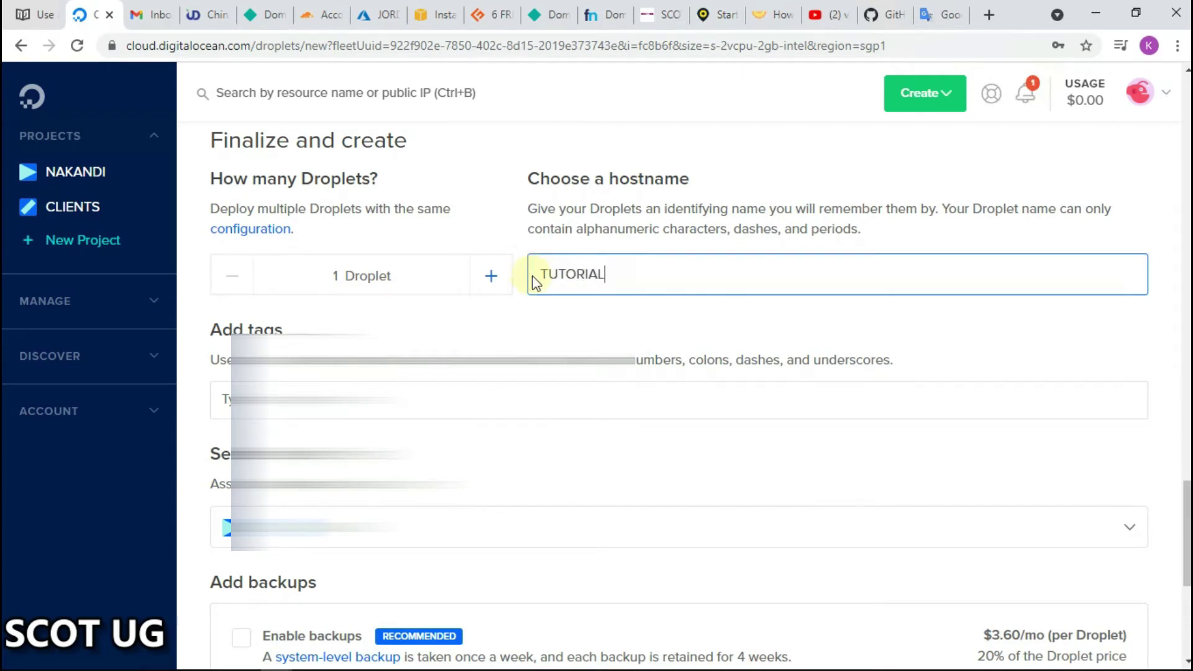
{"action": "scroll", "coordinate": [684, 373], "scroll_direction": "down", "scroll_amount": 5}
{"action": "left_click", "coordinate": [754, 412]}
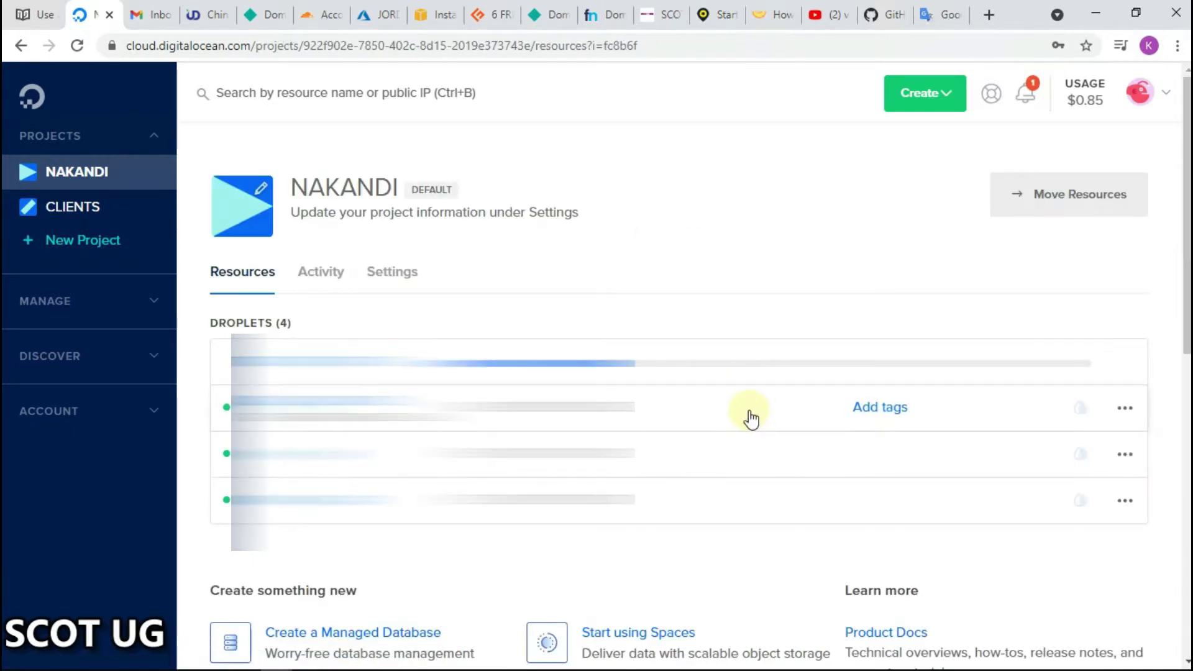
{"action": "left_click", "coordinate": [618, 14]}
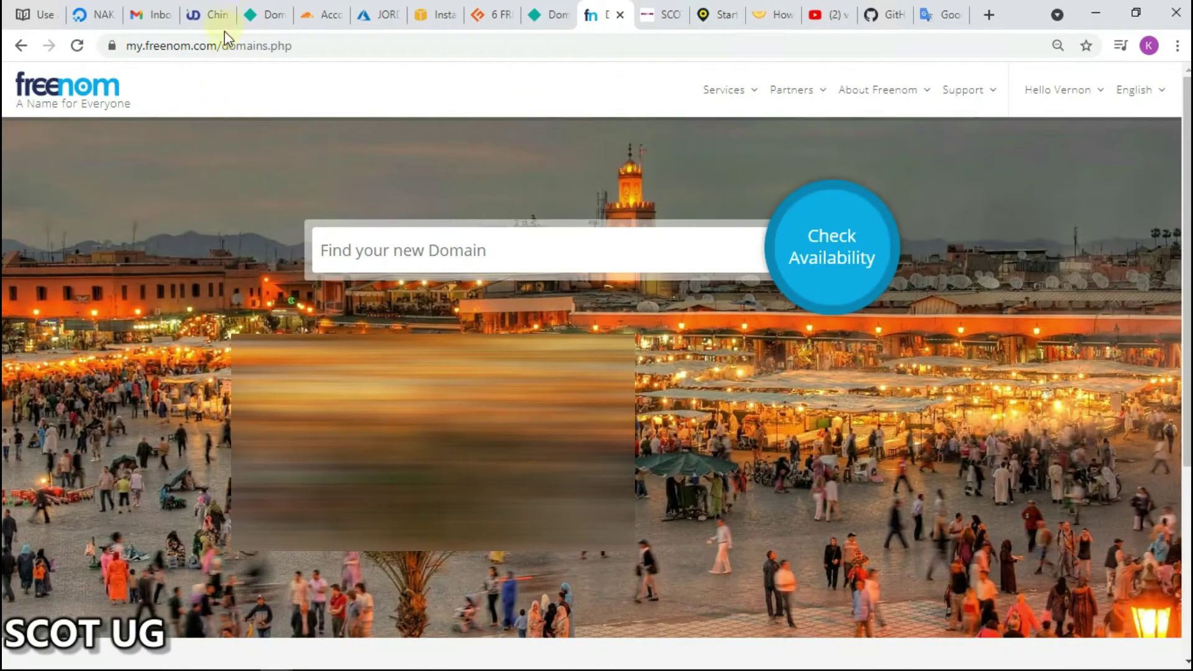
Copy the Freenom site address from the address bar
{"action": "left_click_drag", "start_coordinate": [221, 50], "coordinate": [127, 49]}
{"action": "right_click", "coordinate": [136, 50]}
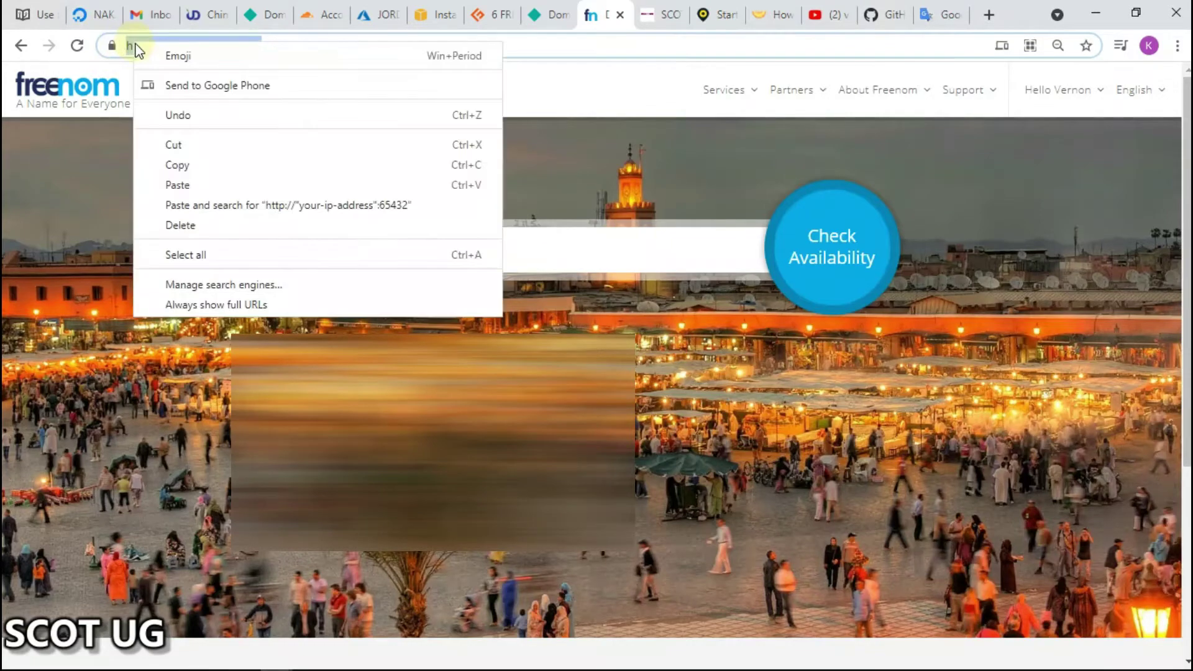
{"action": "left_click", "coordinate": [156, 165]}
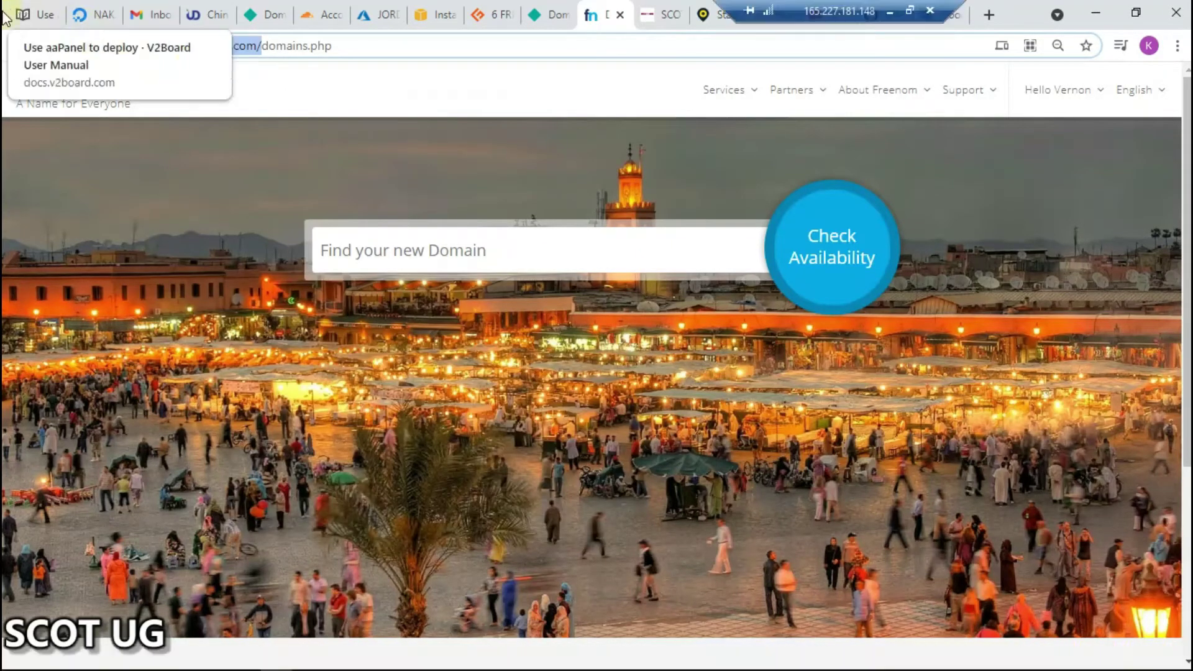
{"action": "left_click", "coordinate": [306, 65]}
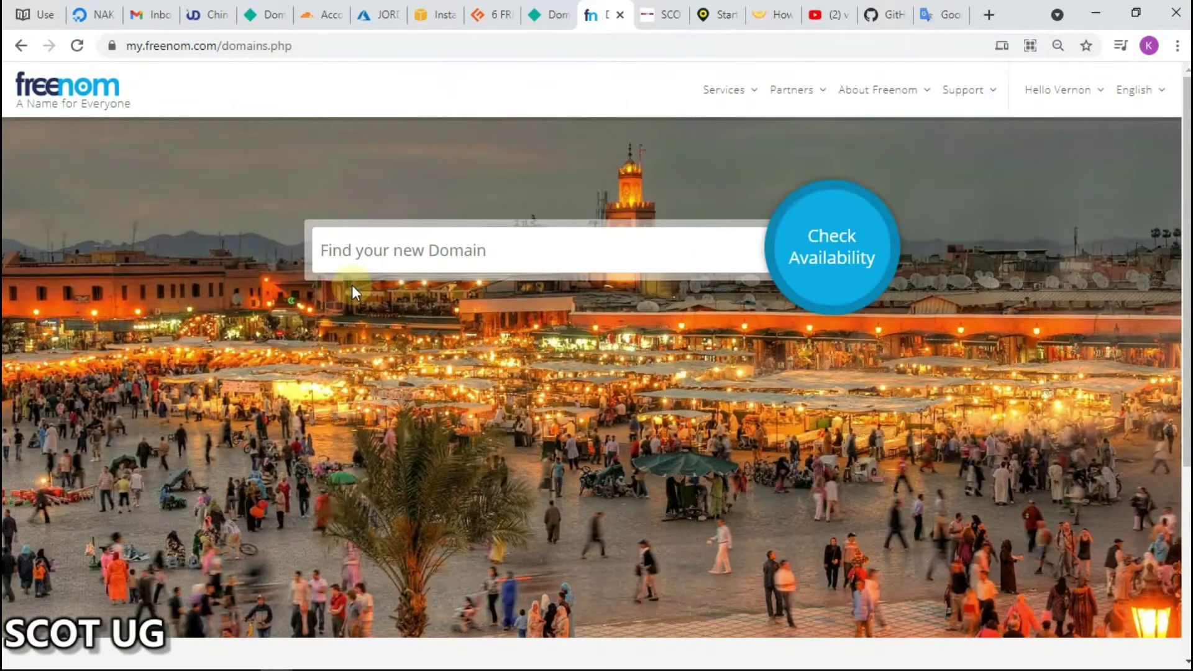
Check Freenom domain availability for the name V2RAY and scroll the results
{"action": "left_click", "coordinate": [396, 251]}
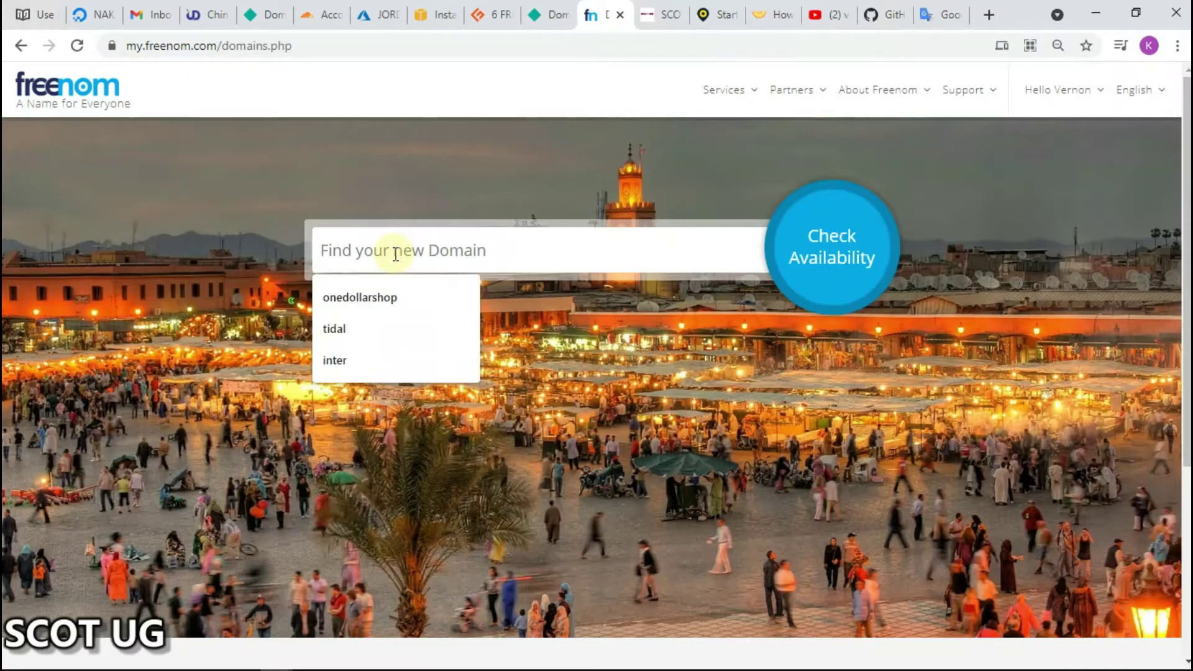
{"action": "type", "text": "V2RAY"}
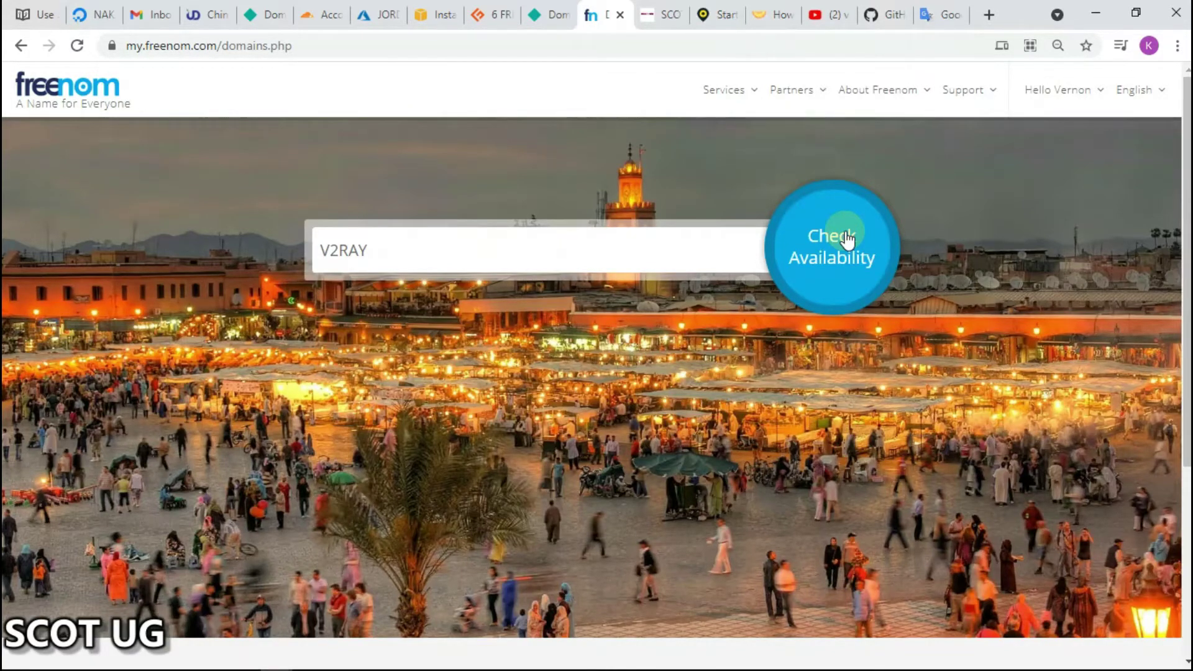
{"action": "left_click", "coordinate": [816, 261]}
{"action": "scroll", "coordinate": [800, 311], "scroll_direction": "down", "scroll_amount": 5}
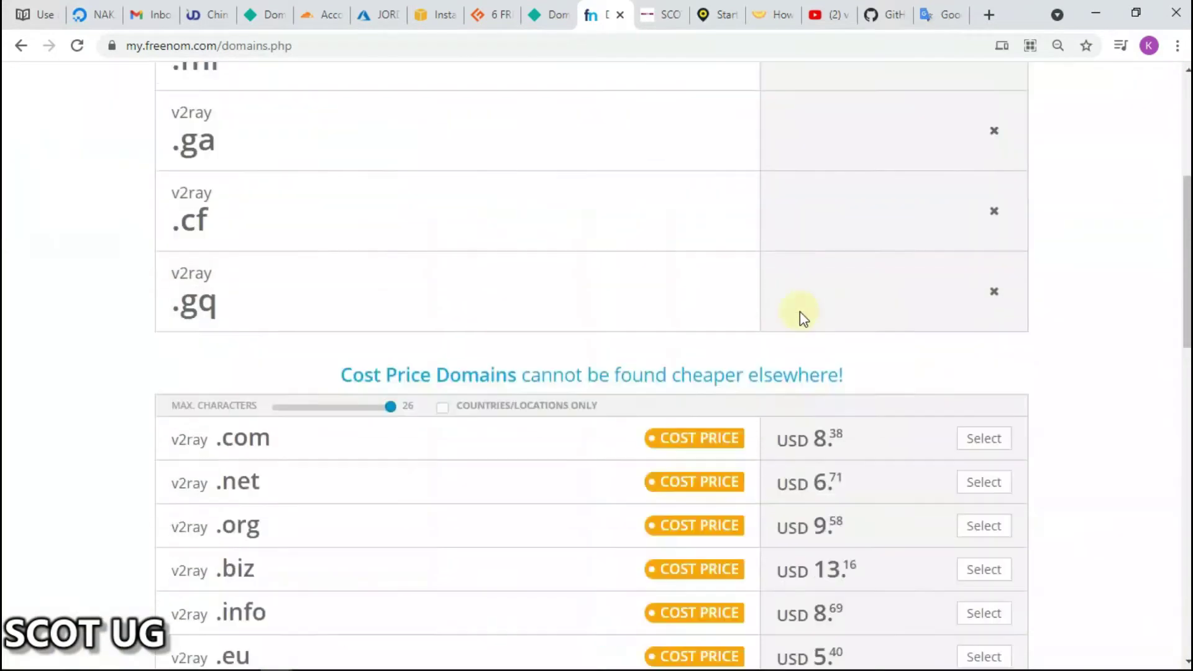
{"action": "scroll", "coordinate": [799, 312], "scroll_direction": "up", "scroll_amount": 3}
{"action": "scroll", "coordinate": [800, 311], "scroll_direction": "down", "scroll_amount": 5}
{"action": "scroll", "coordinate": [846, 286], "scroll_direction": "down", "scroll_amount": 4}
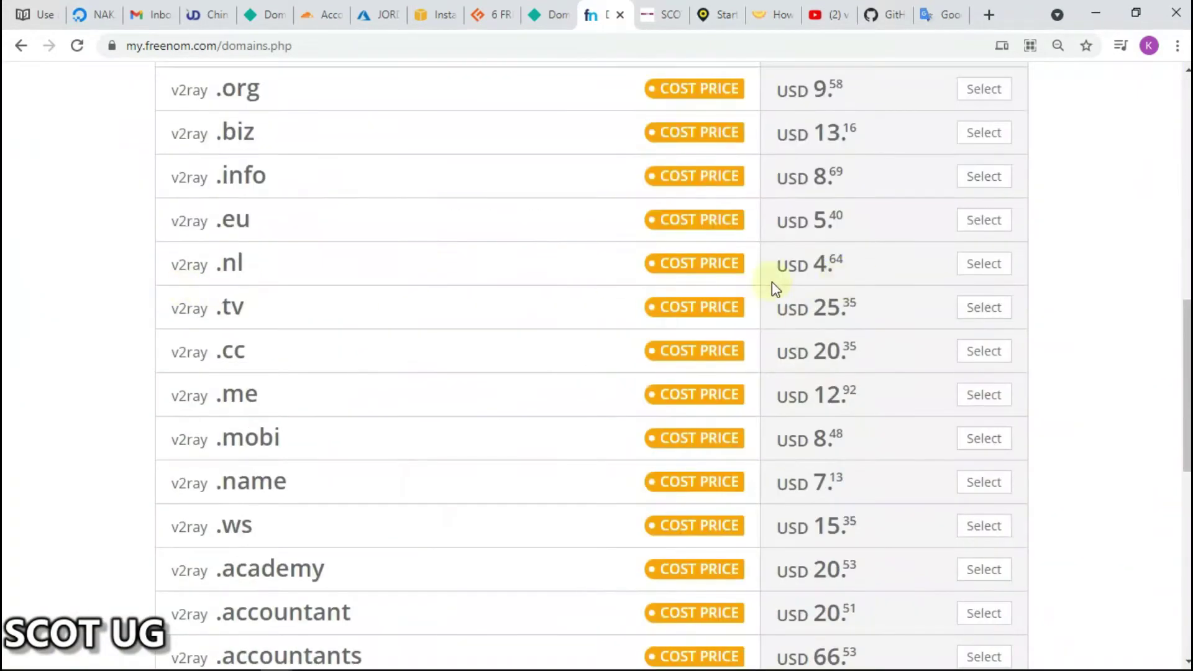
{"action": "scroll", "coordinate": [772, 282], "scroll_direction": "up", "scroll_amount": 10}
Re-run the availability check with V2RA, then with RAY2
{"action": "double_click", "coordinate": [370, 162]}
{"action": "type", "text": "V2RA"}
{"action": "left_click", "coordinate": [898, 182]}
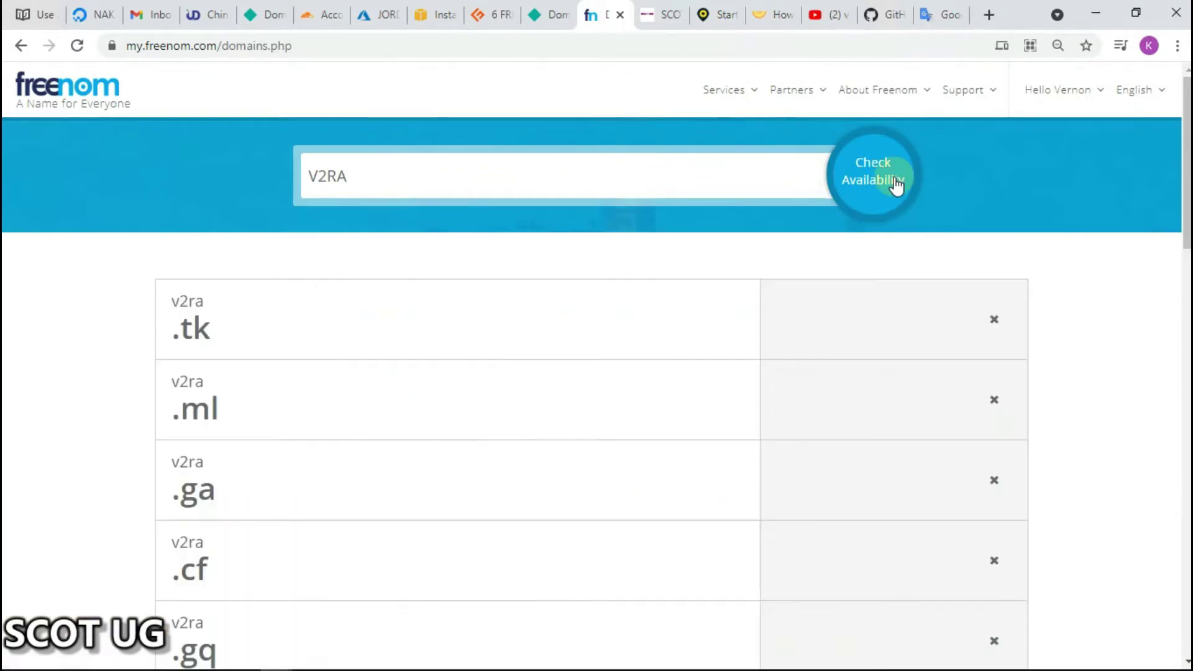
{"action": "left_click_drag", "start_coordinate": [380, 171], "coordinate": [260, 173]}
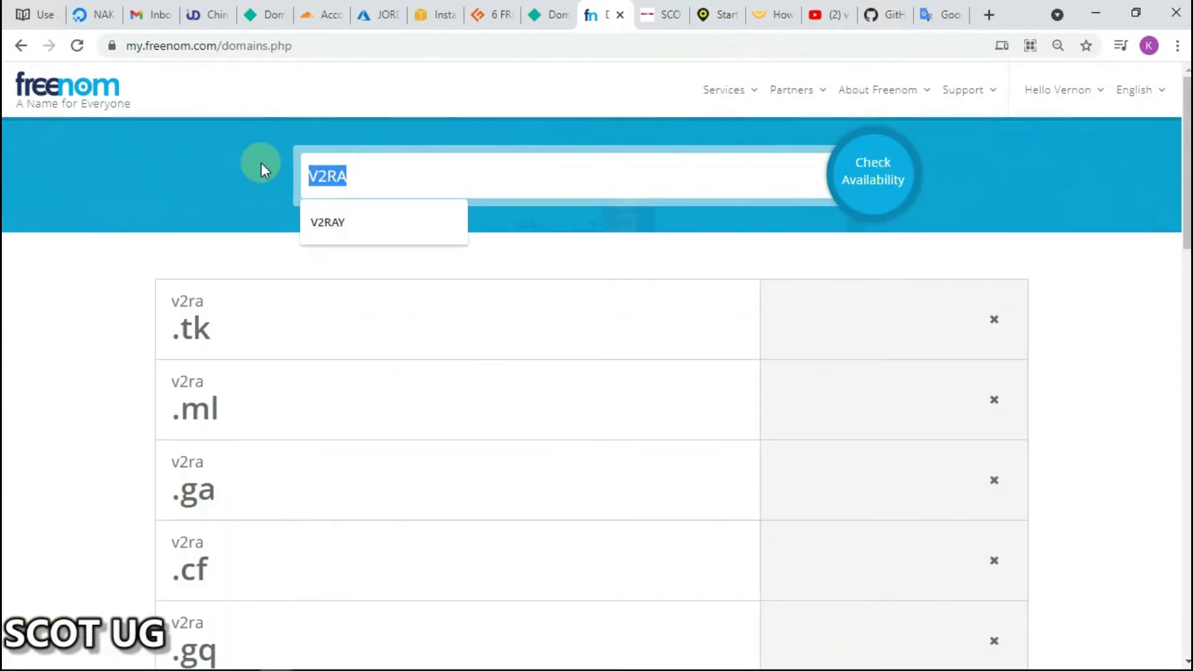
{"action": "key", "text": "BackSpace"}
{"action": "type", "text": "RAY2"}
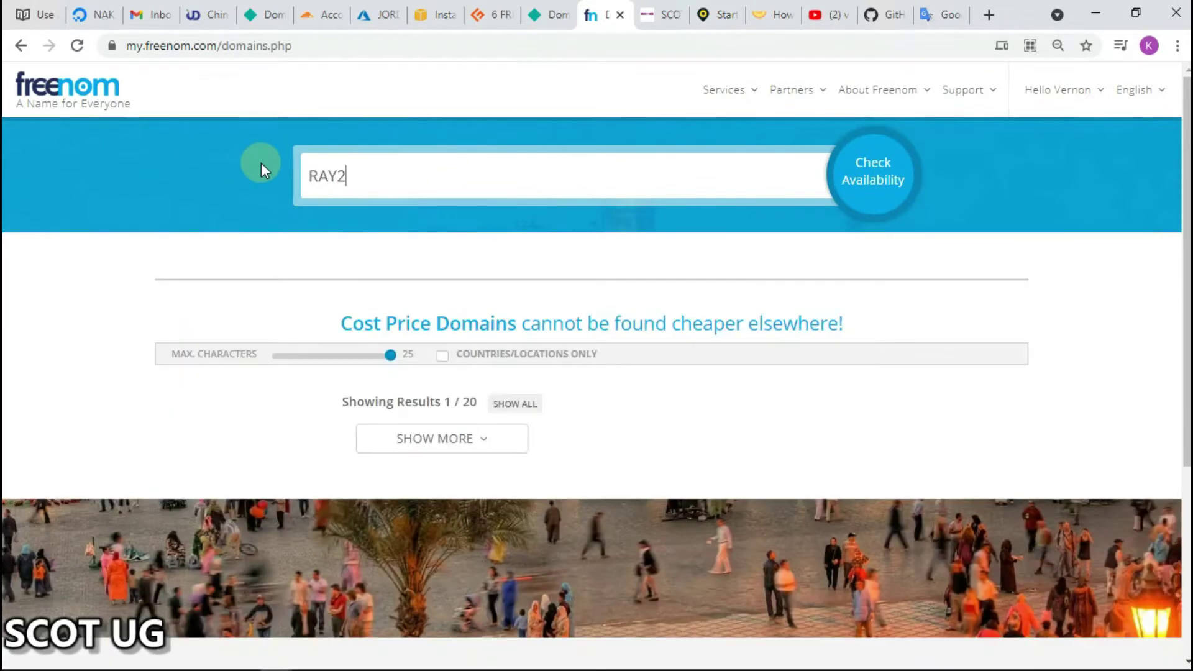
{"action": "left_click", "coordinate": [860, 155]}
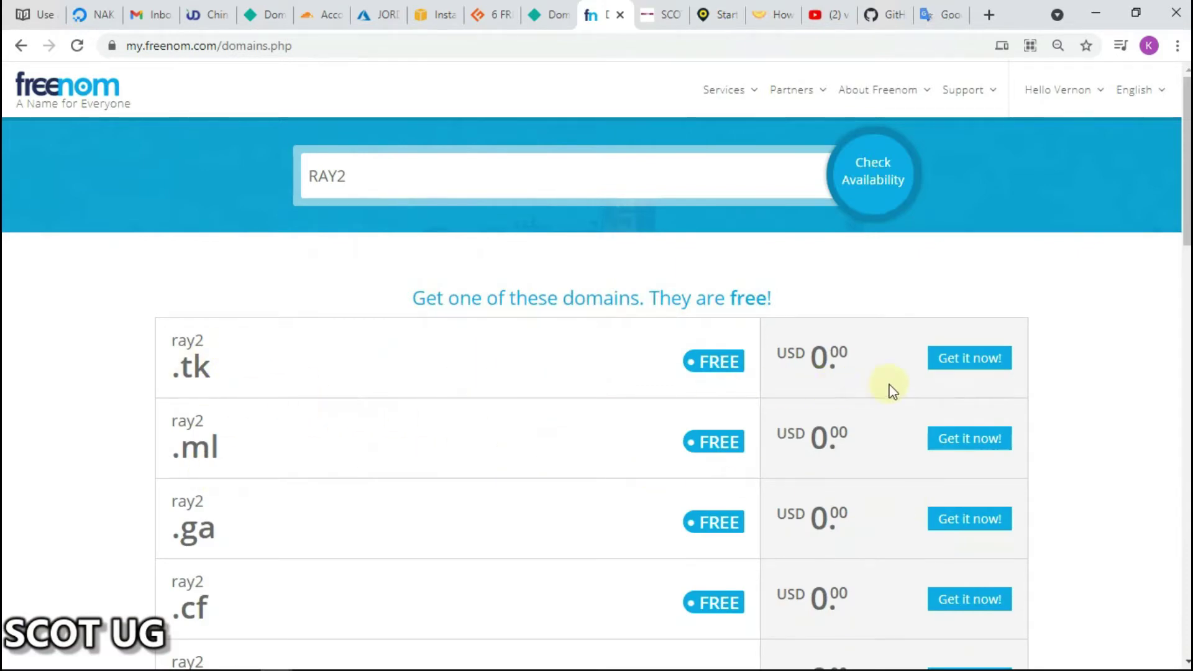
Order ray2.tk free for 12 months, accepting the terms and completing the order
{"action": "left_click", "coordinate": [989, 366]}
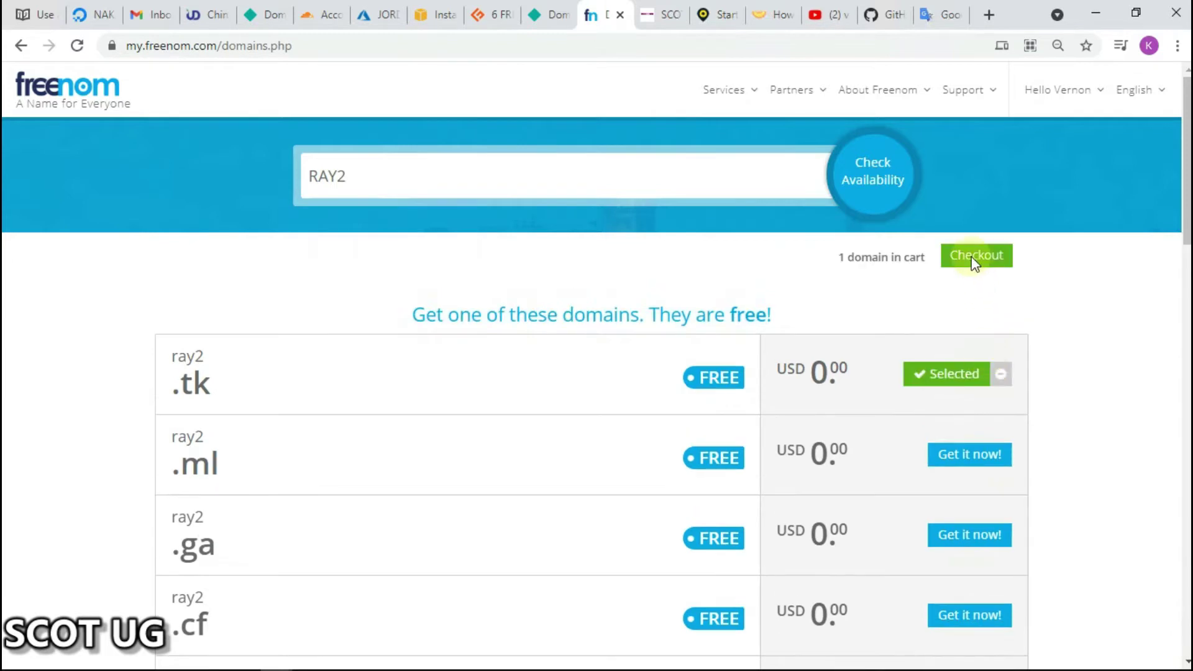
{"action": "left_click", "coordinate": [974, 265]}
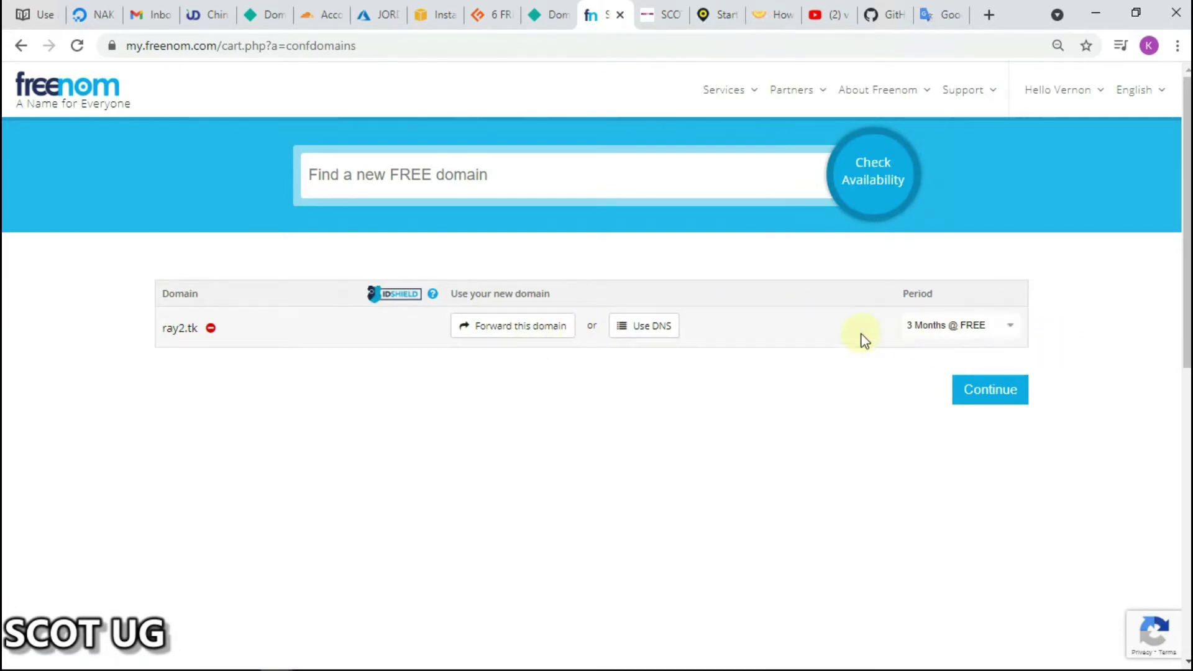
{"action": "left_click", "coordinate": [929, 336]}
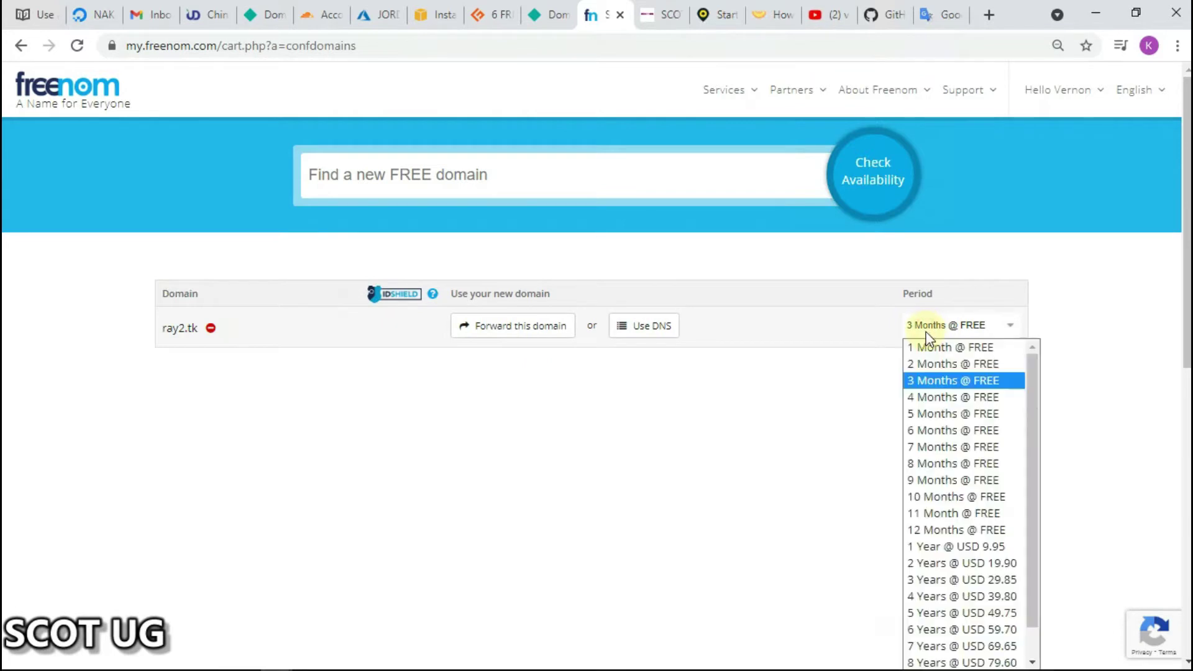
{"action": "left_click", "coordinate": [978, 532]}
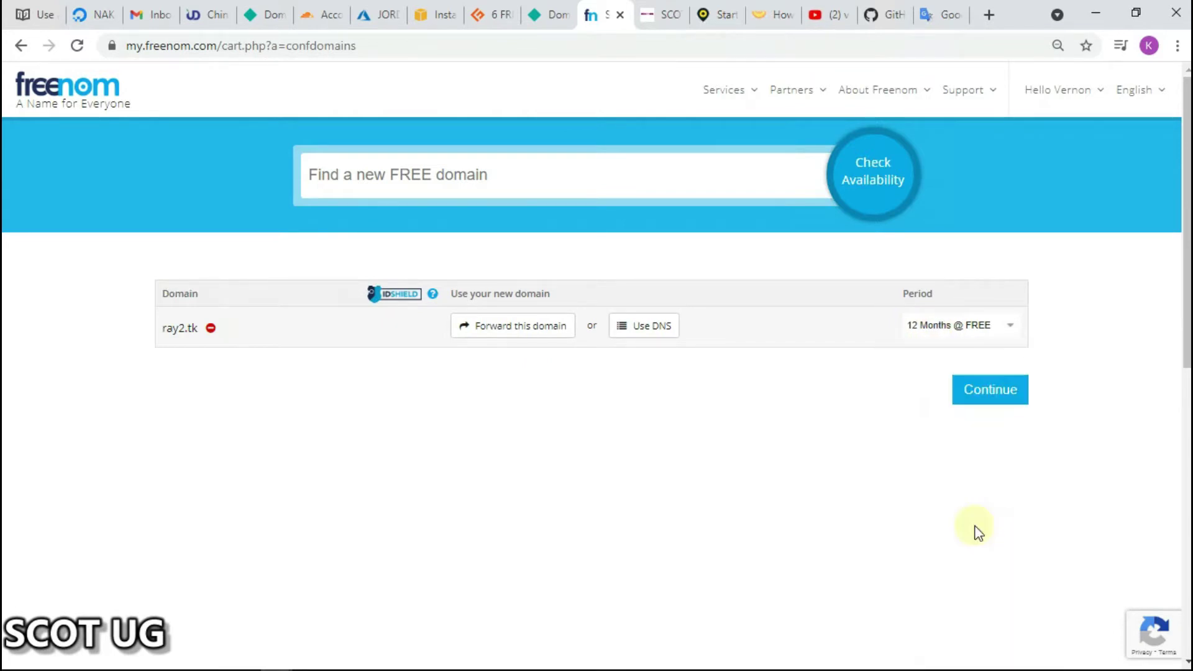
{"action": "left_click", "coordinate": [970, 390]}
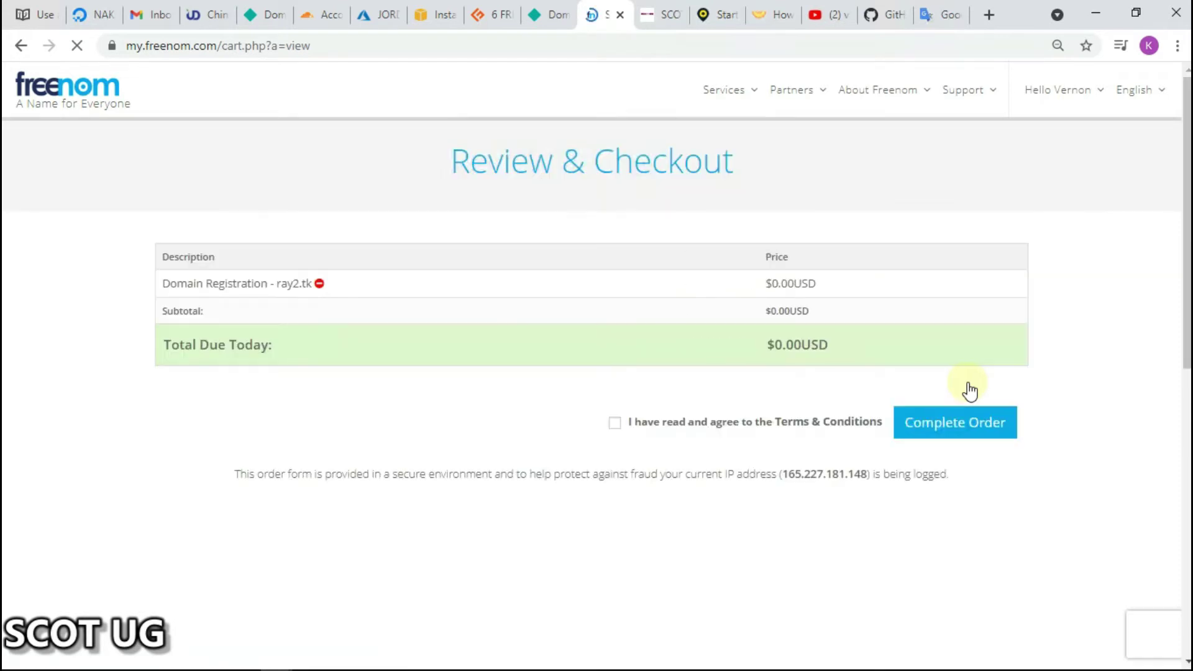
{"action": "left_click", "coordinate": [615, 424]}
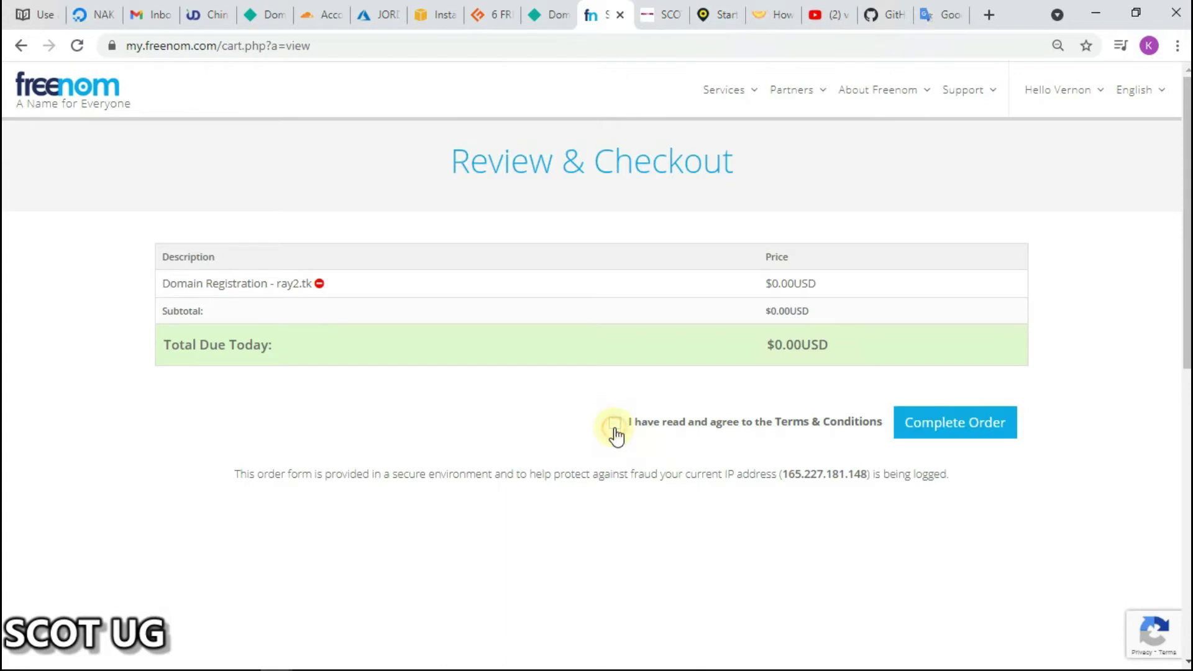
{"action": "left_click", "coordinate": [987, 435]}
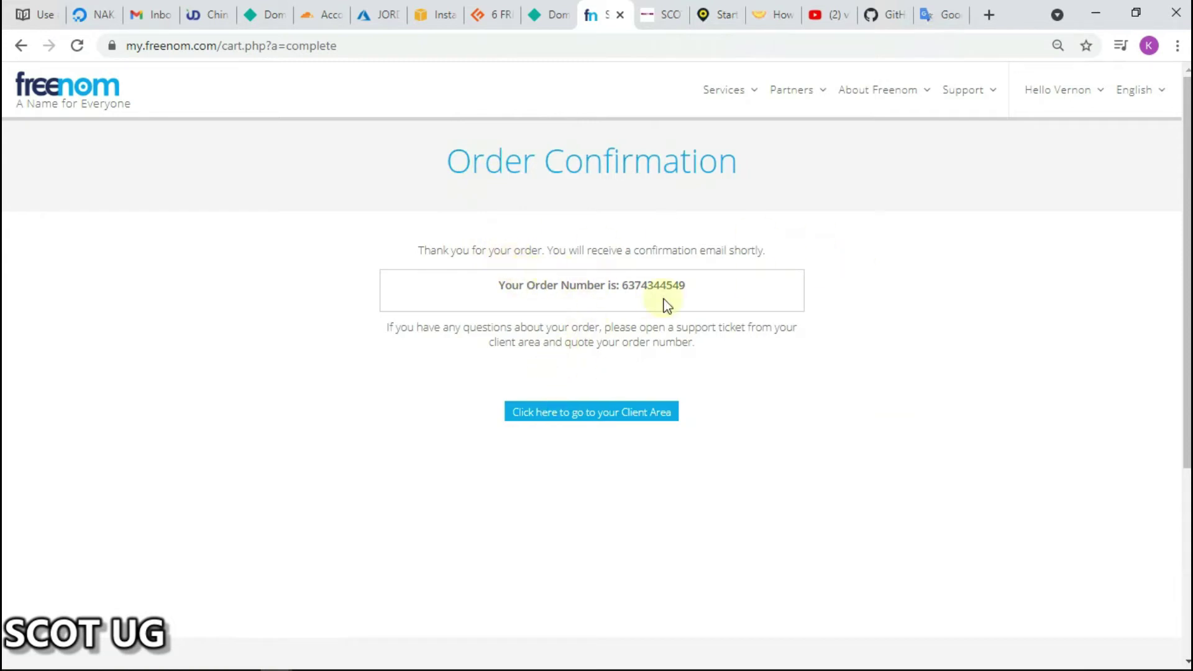
Open Services > My Domains, then bring the WordPad setup notes forward
{"action": "left_click", "coordinate": [724, 93]}
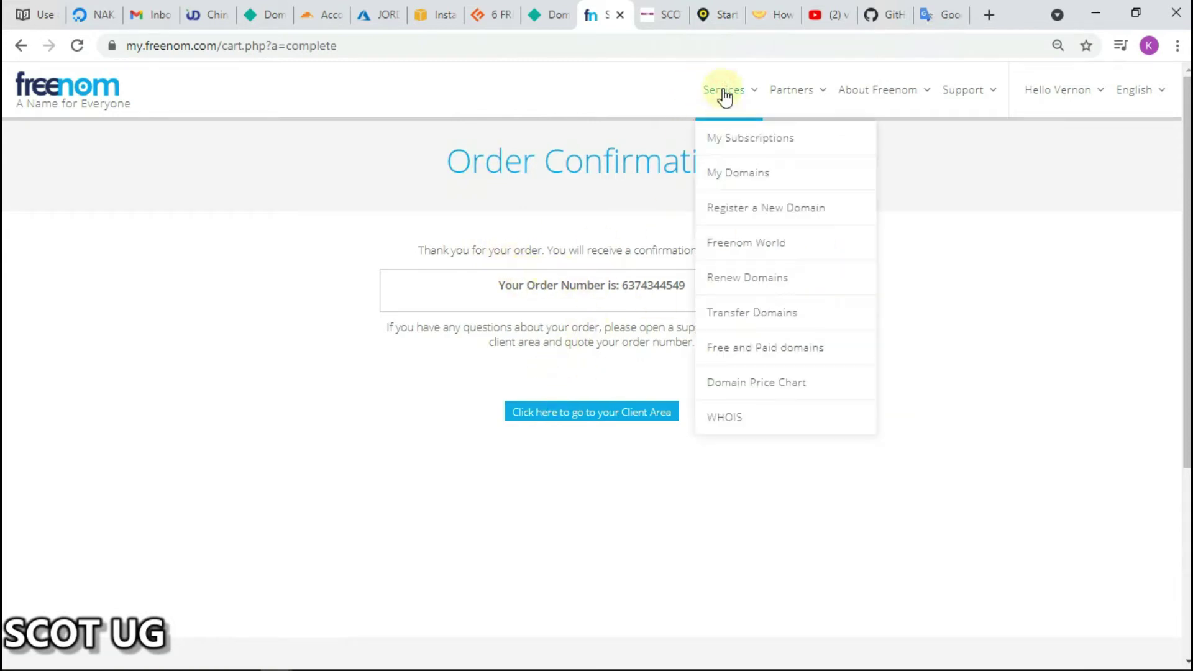
{"action": "left_click", "coordinate": [708, 174]}
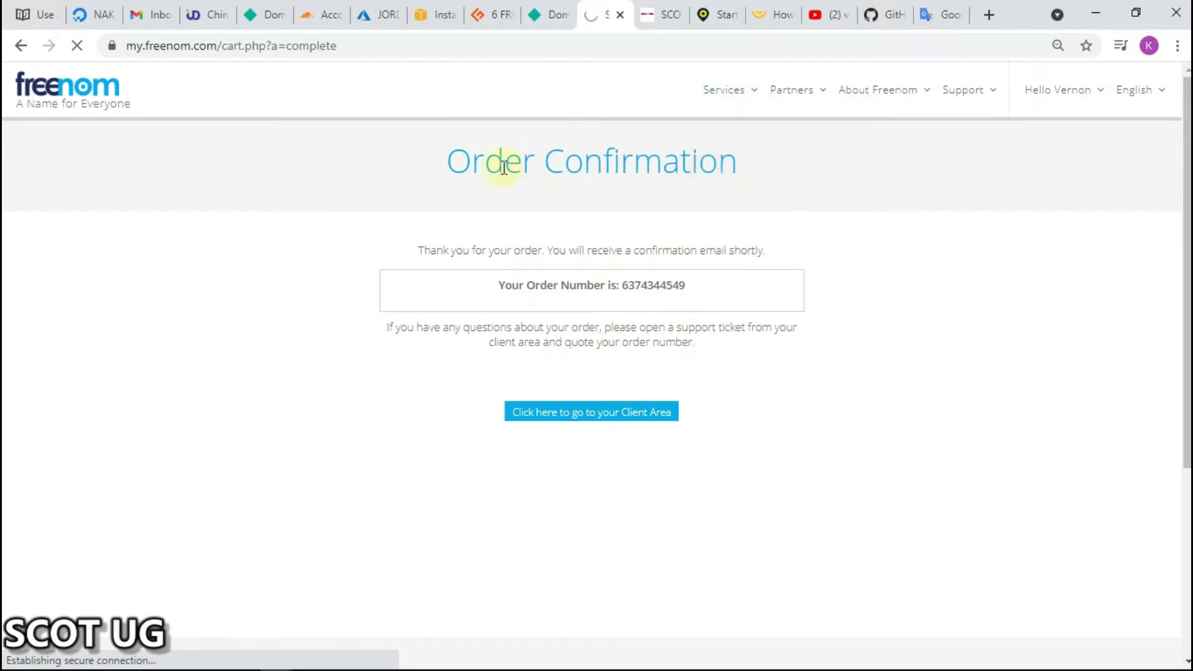
{"action": "mouse_move", "coordinate": [360, 654]}
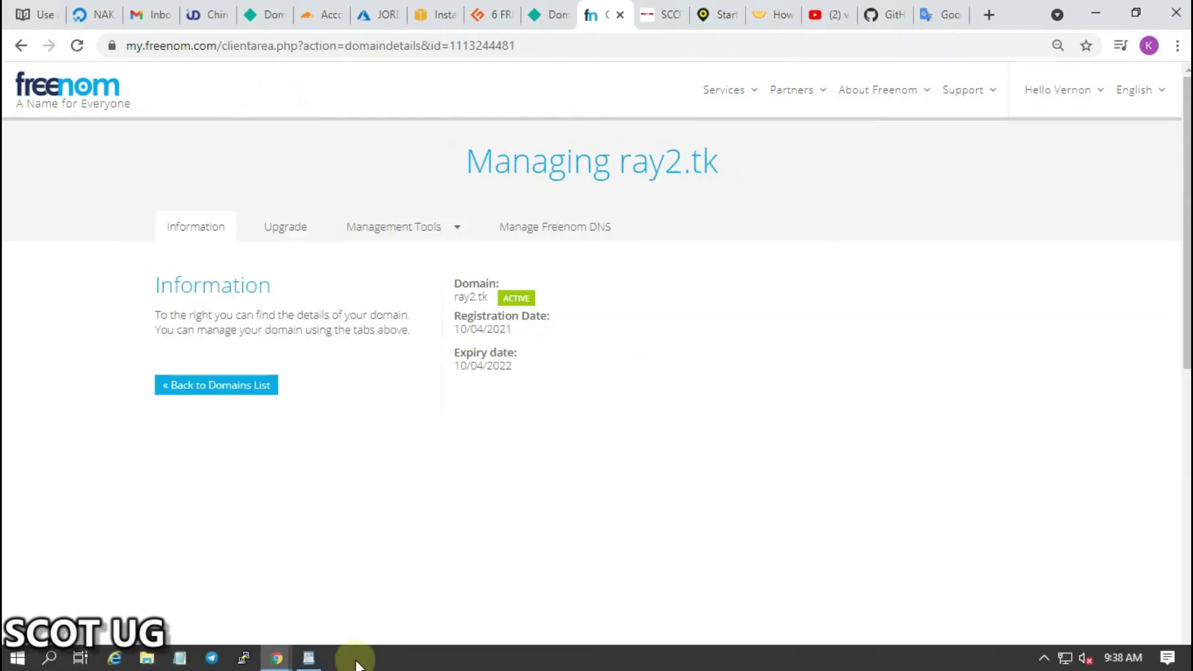
{"action": "left_click", "coordinate": [309, 659]}
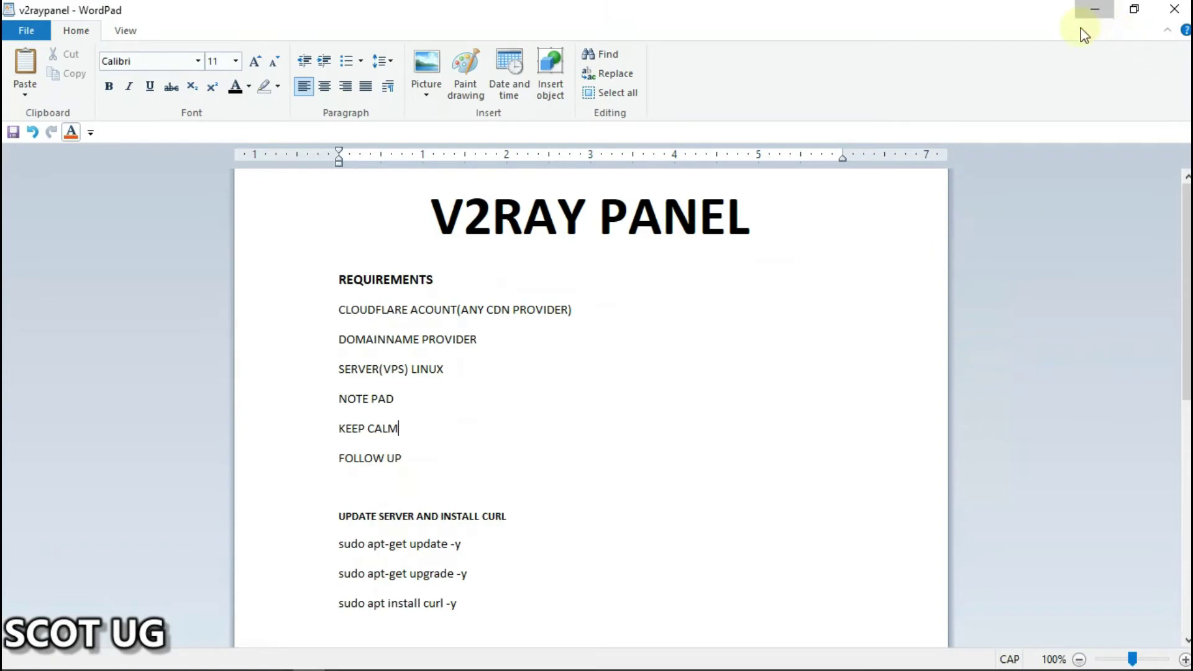
Start adding a Cloudflare site and copy 075714.tk from the Freenom domain heading
{"action": "left_click", "coordinate": [1095, 10]}
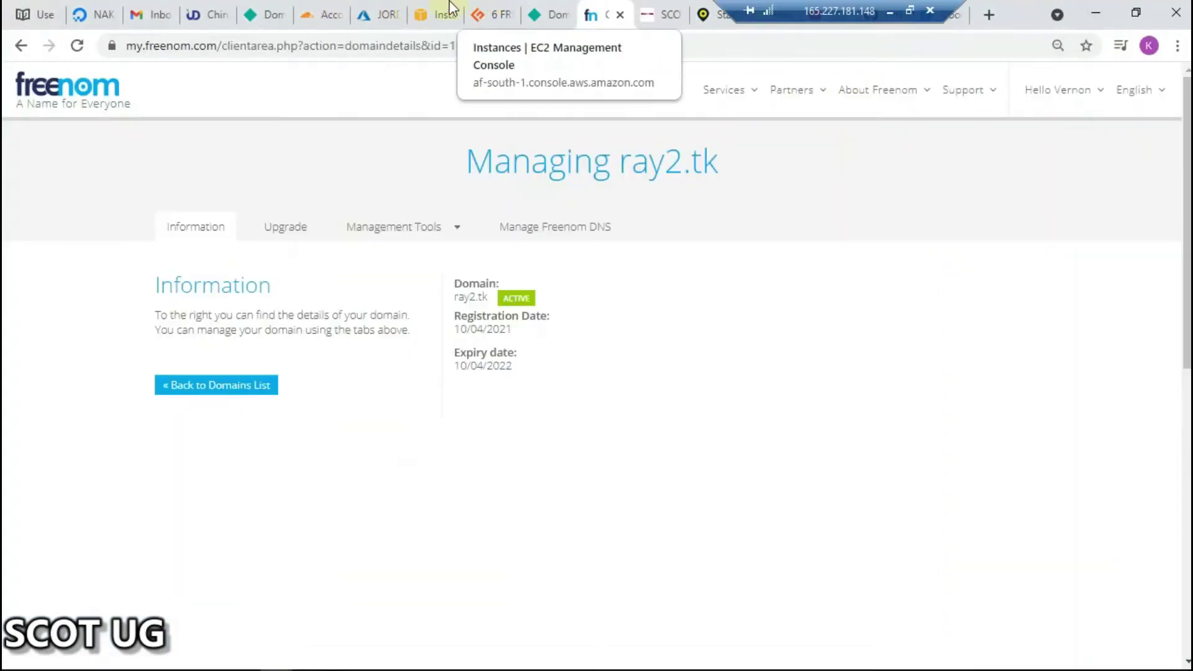
{"action": "left_click", "coordinate": [317, 13]}
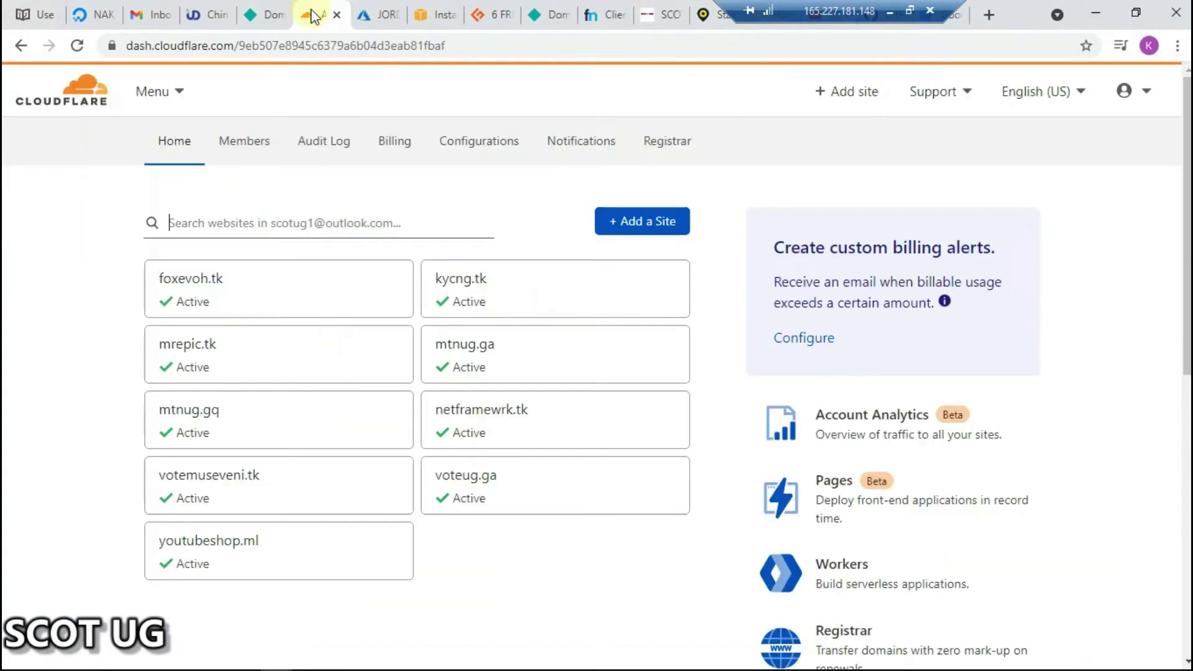
{"action": "left_click", "coordinate": [837, 103]}
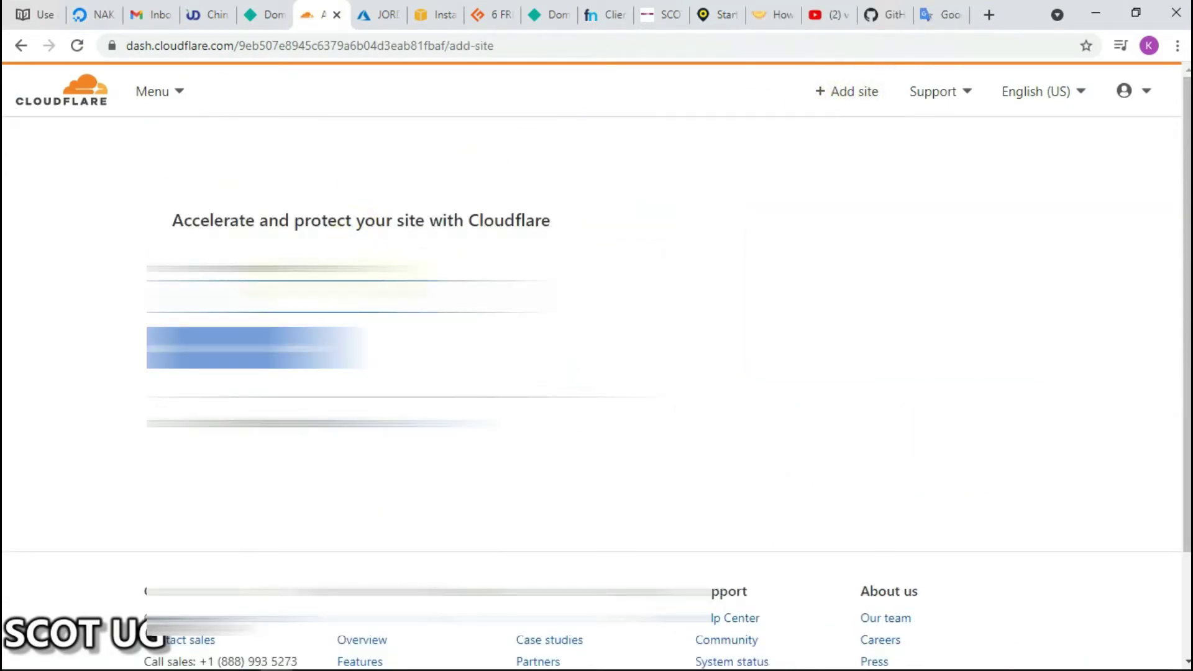
{"action": "left_click", "coordinate": [606, 15]}
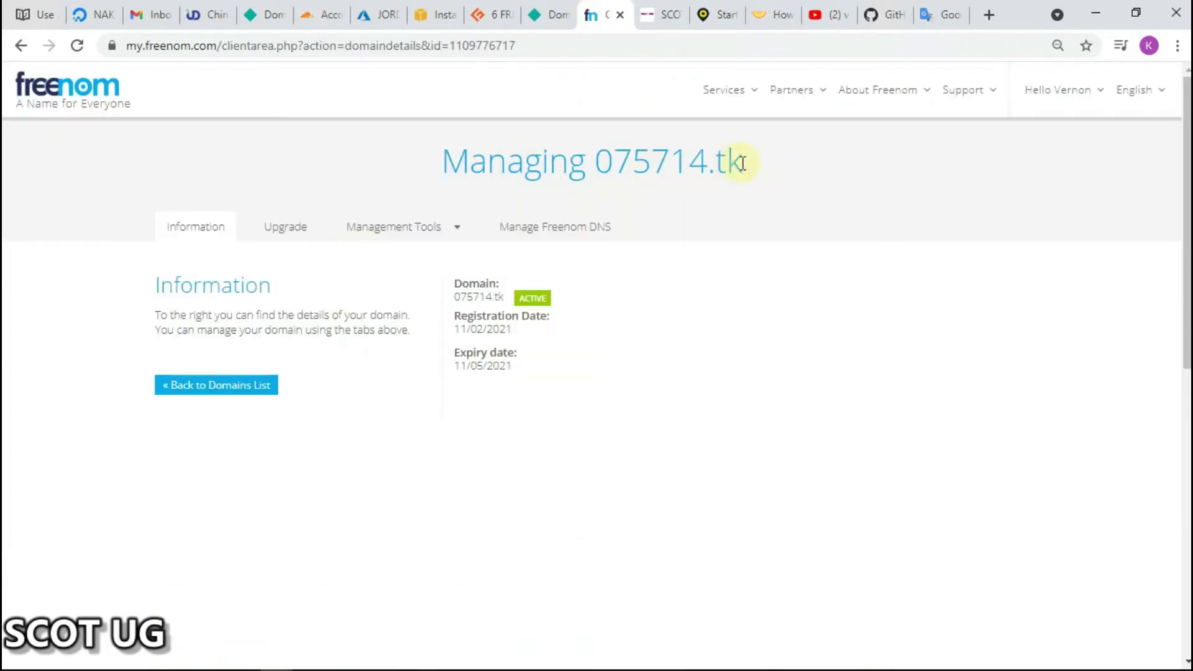
{"action": "left_click_drag", "start_coordinate": [743, 163], "coordinate": [589, 160]}
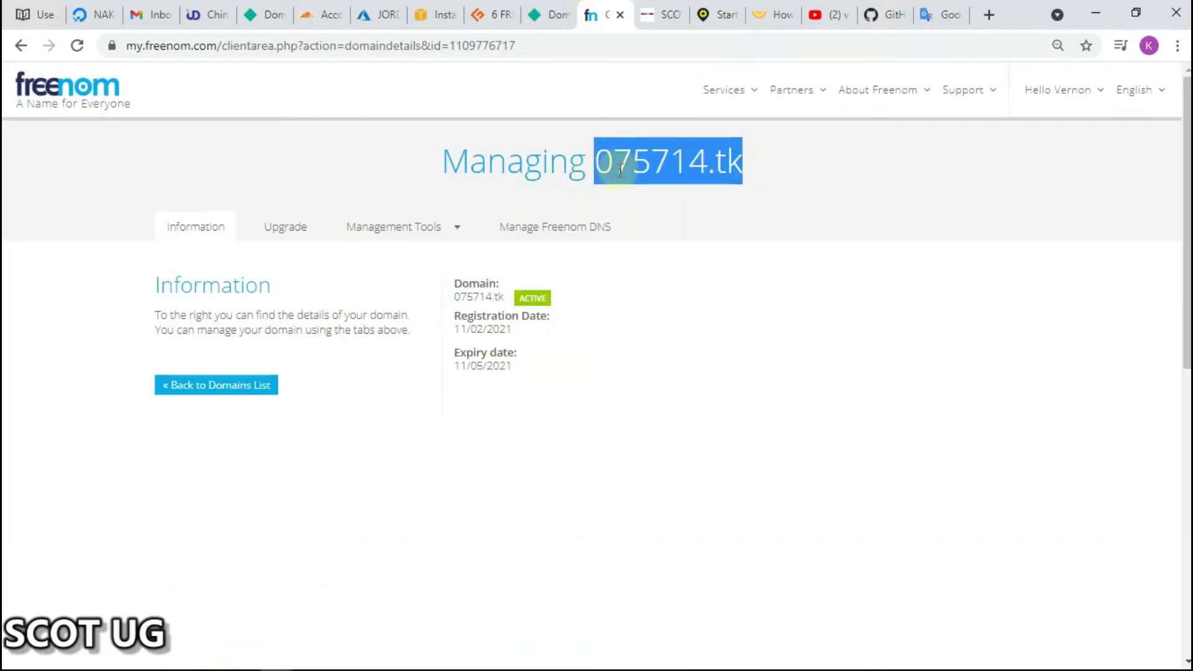
{"action": "right_click", "coordinate": [619, 170]}
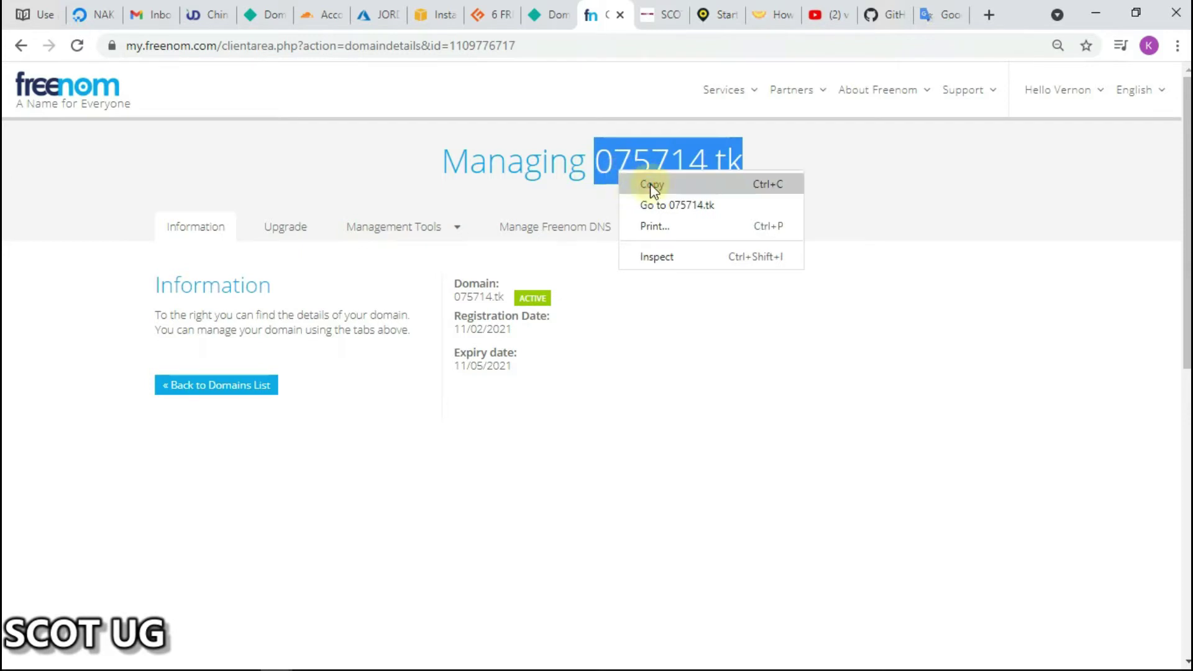
{"action": "left_click", "coordinate": [650, 184]}
Paste 075714.tk into Cloudflare's site field
{"action": "left_click", "coordinate": [322, 12]}
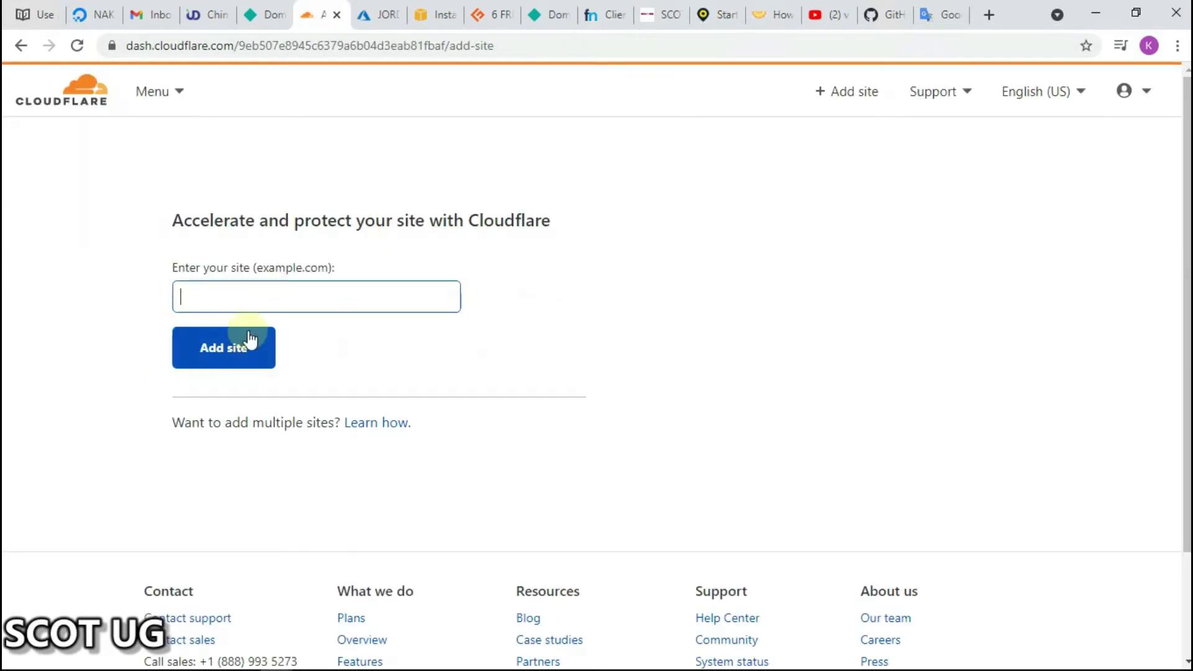
{"action": "right_click", "coordinate": [255, 280]}
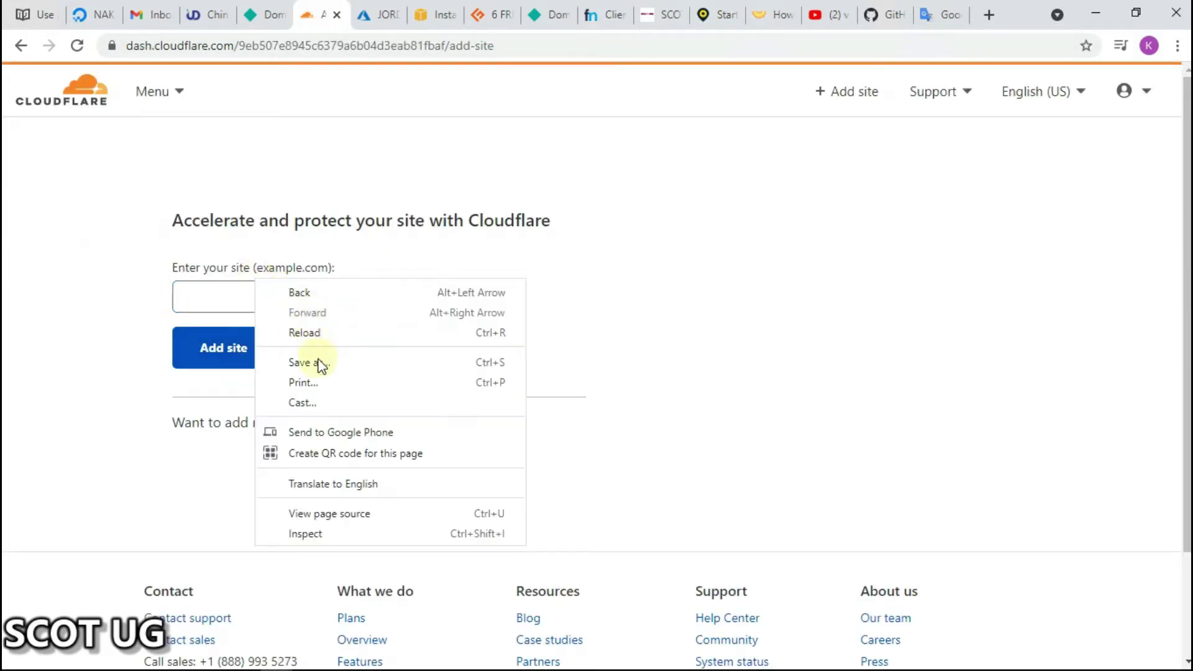
{"action": "left_click", "coordinate": [191, 295]}
{"action": "right_click", "coordinate": [192, 293]}
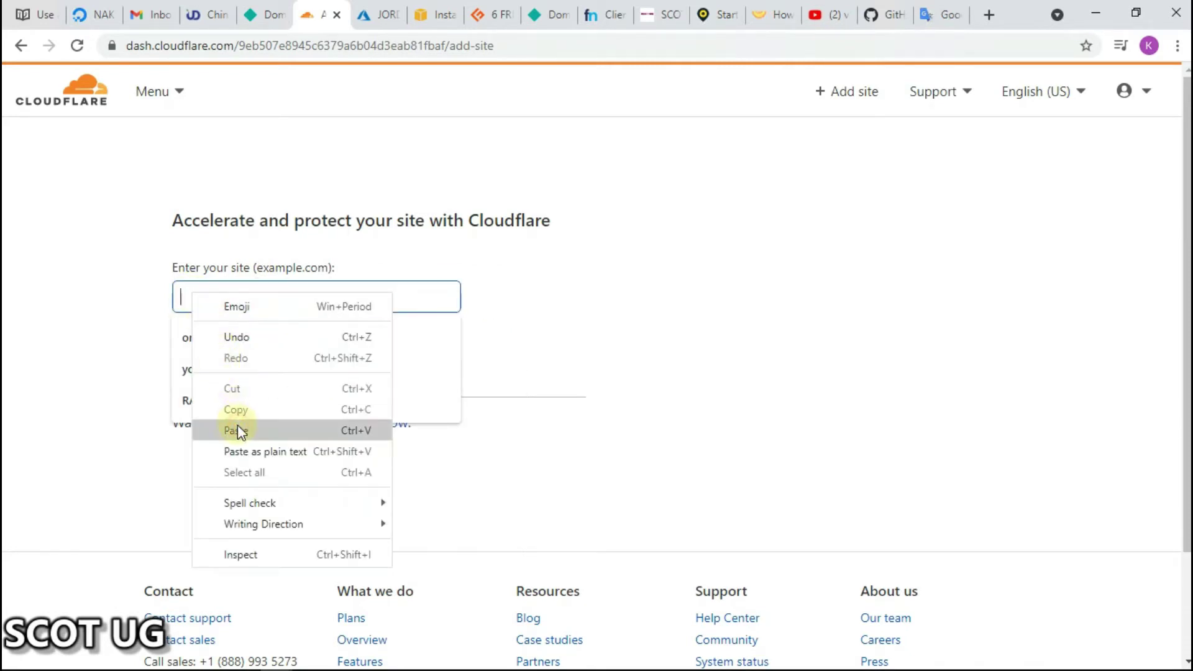
{"action": "left_click", "coordinate": [236, 430]}
Submit 075714.tk as a new Cloudflare site and scroll to the scanned DNS records
{"action": "left_click", "coordinate": [211, 347]}
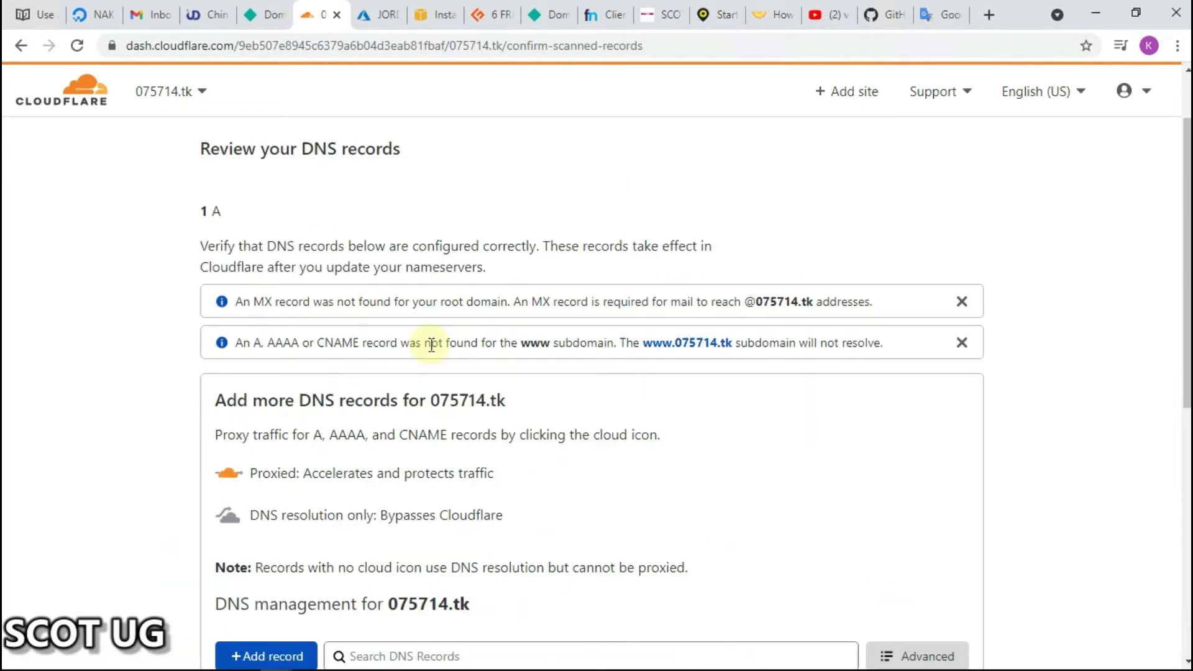
{"action": "scroll", "coordinate": [432, 345], "scroll_direction": "down", "scroll_amount": 3}
{"action": "scroll", "coordinate": [453, 458], "scroll_direction": "down", "scroll_amount": 2}
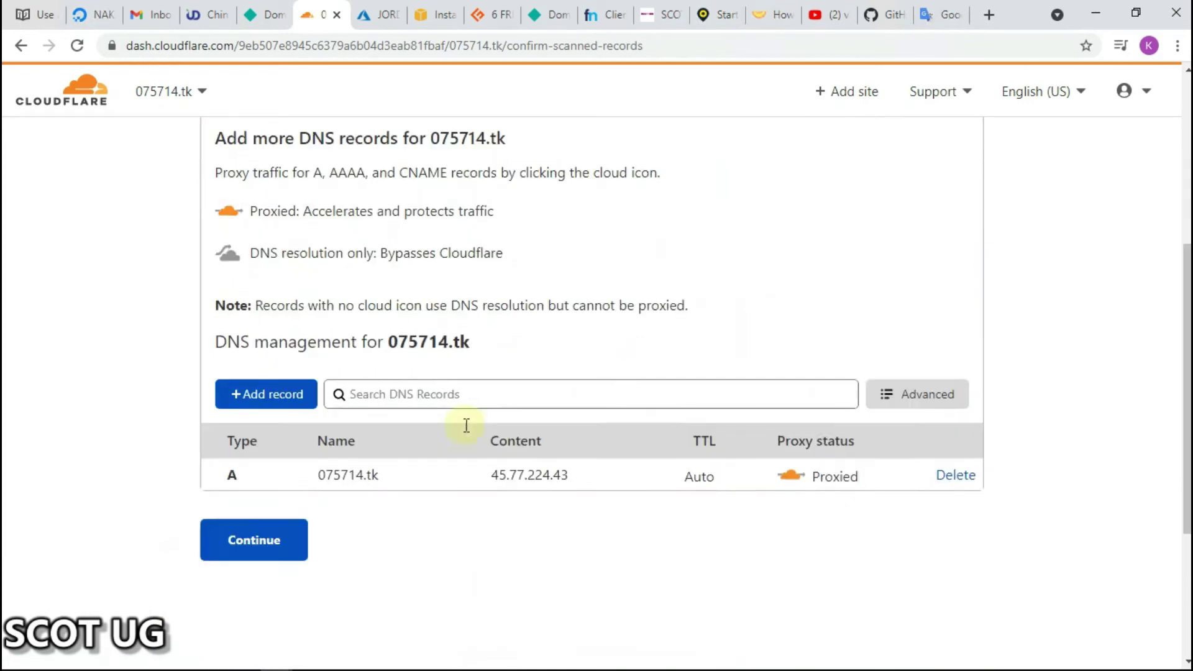
{"action": "scroll", "coordinate": [466, 426], "scroll_direction": "down", "scroll_amount": 3}
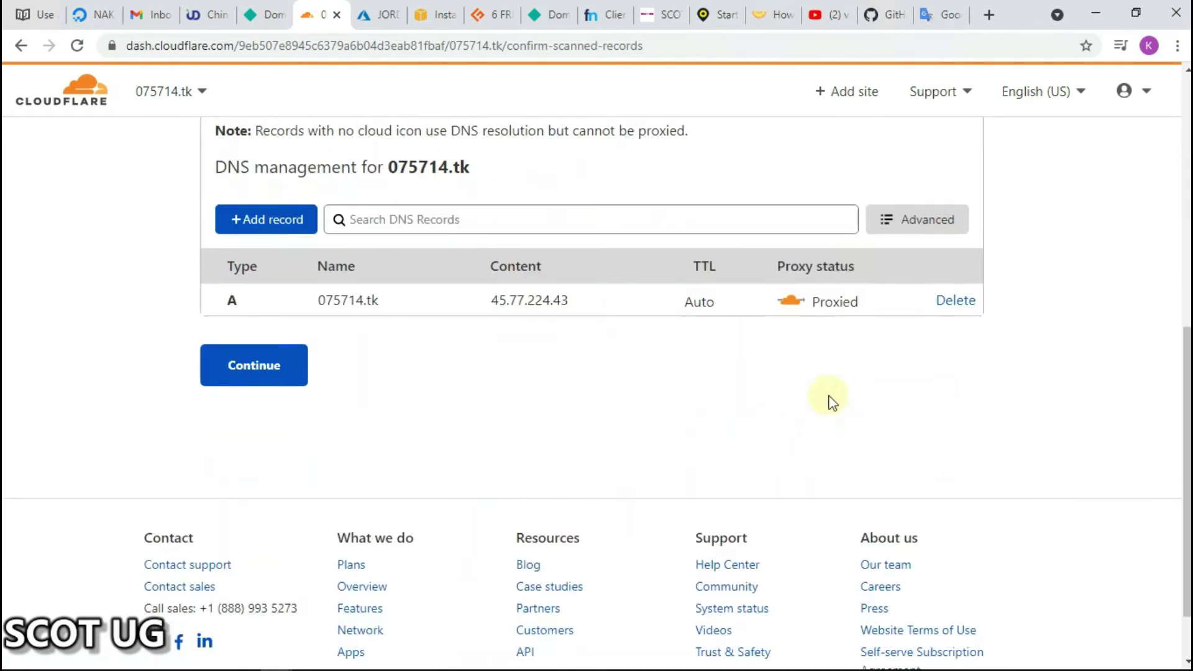
Delete the scanned A record pointing to 45.77.224.43
{"action": "left_click", "coordinate": [954, 303]}
{"action": "left_click", "coordinate": [888, 452]}
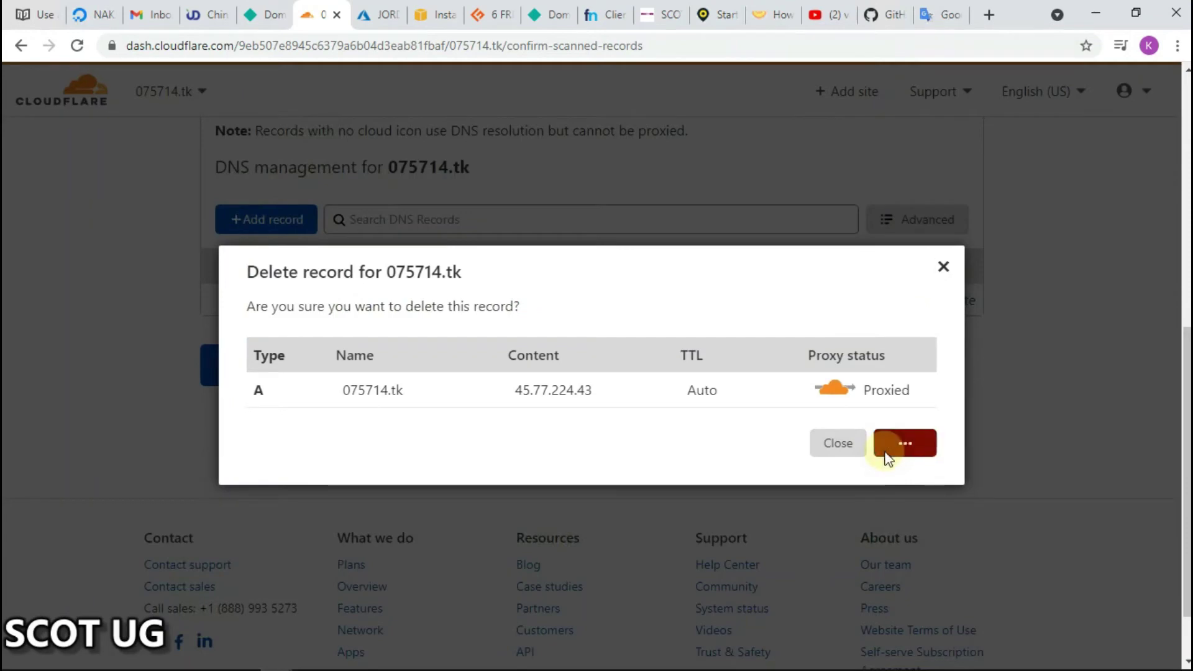
{"action": "scroll", "coordinate": [547, 308], "scroll_direction": "up", "scroll_amount": 4}
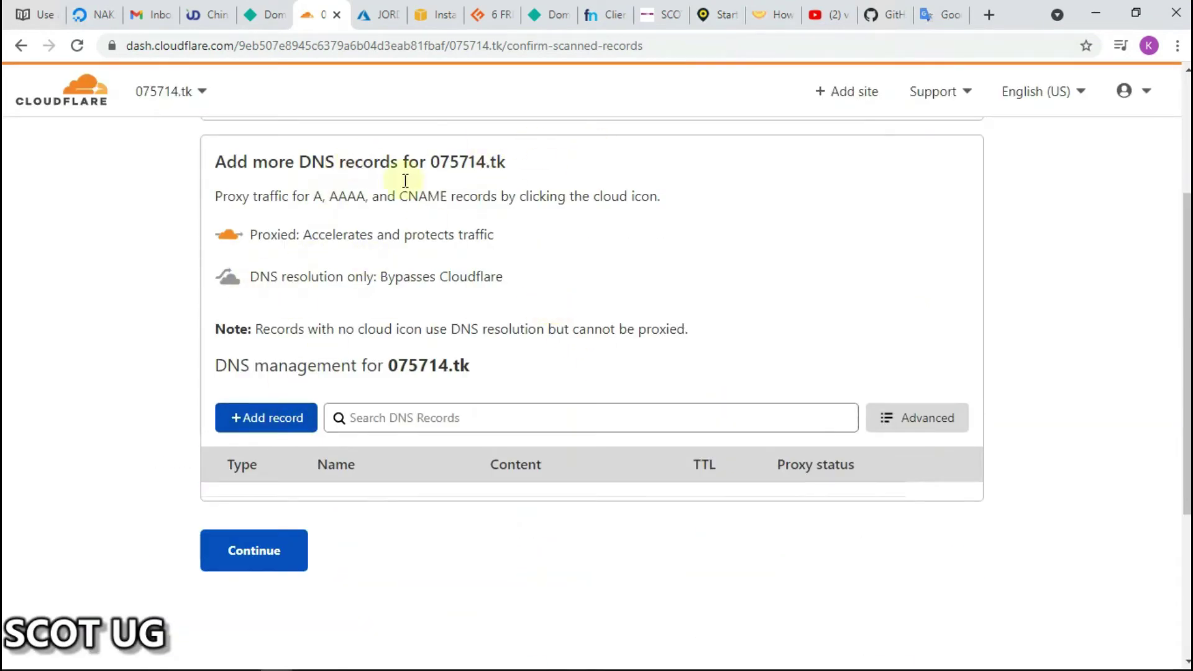
Add a DNS-only A record named @ pointing to the droplet IP 128.199.168.41, copied from DigitalOcean
{"action": "left_click", "coordinate": [264, 419]}
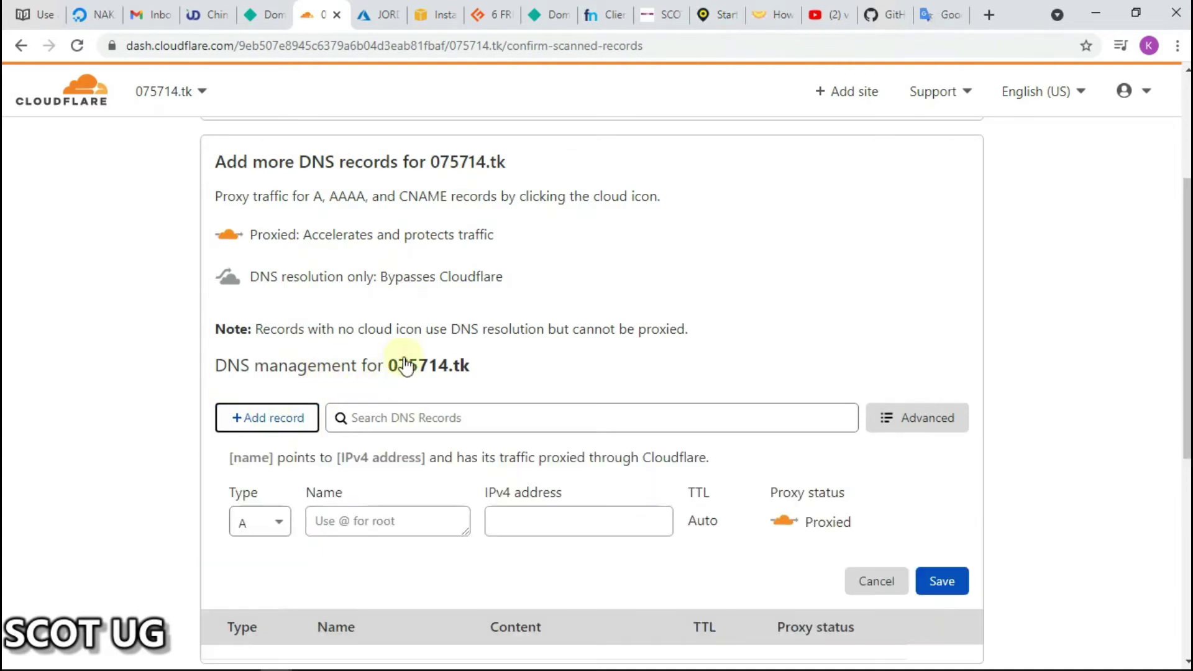
{"action": "scroll", "coordinate": [398, 363], "scroll_direction": "down", "scroll_amount": 3}
{"action": "left_click", "coordinate": [382, 340]}
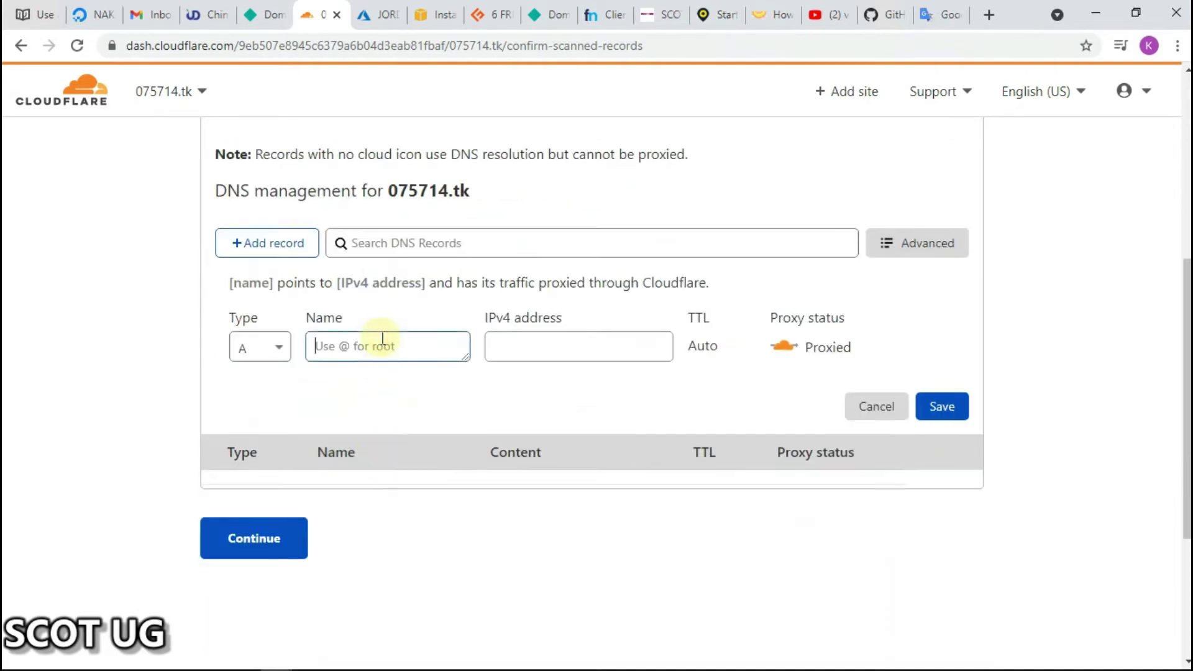
{"action": "type", "text": "@"}
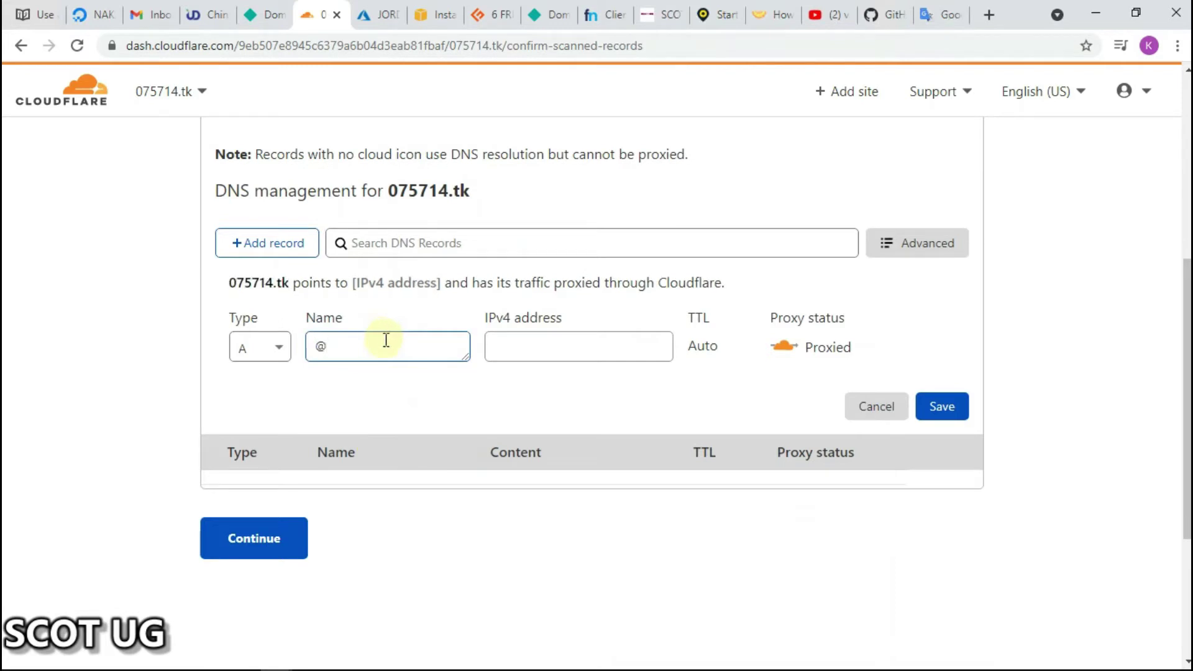
{"action": "left_click", "coordinate": [536, 356]}
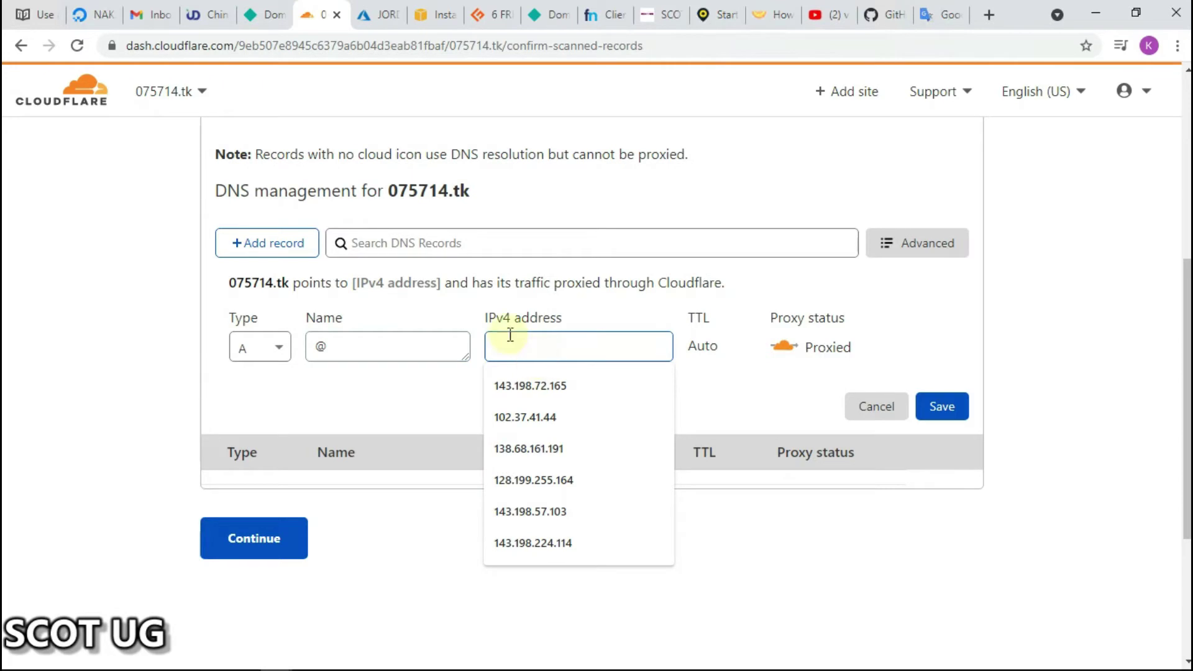
{"action": "left_click", "coordinate": [90, 14]}
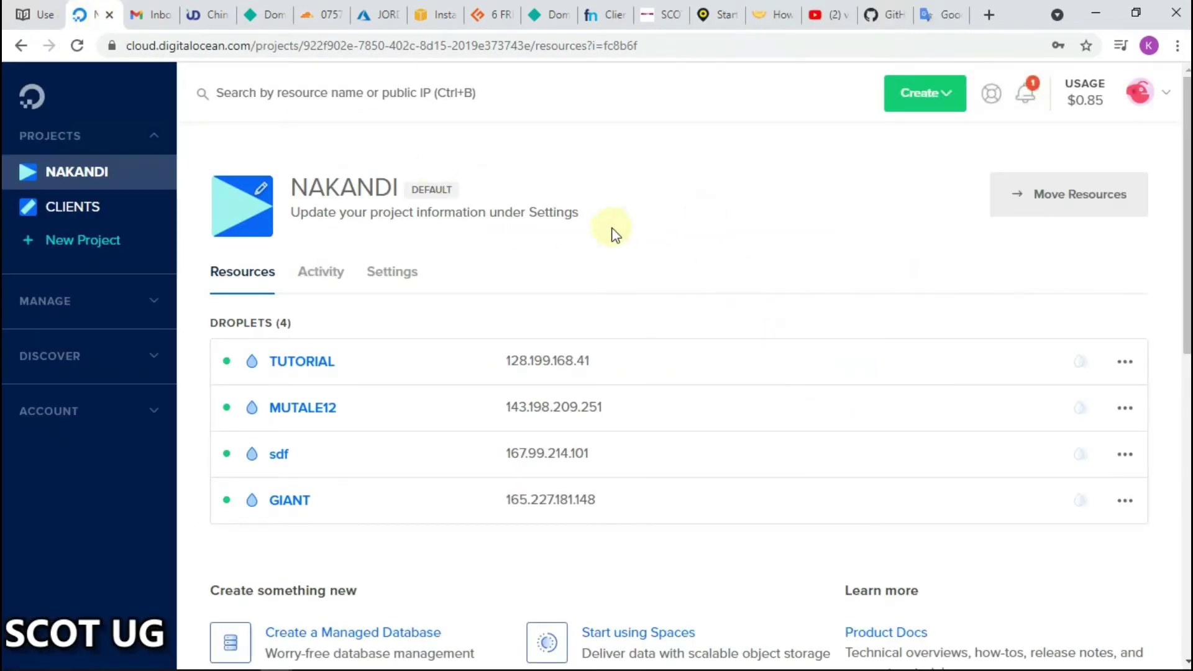
{"action": "left_click", "coordinate": [600, 362]}
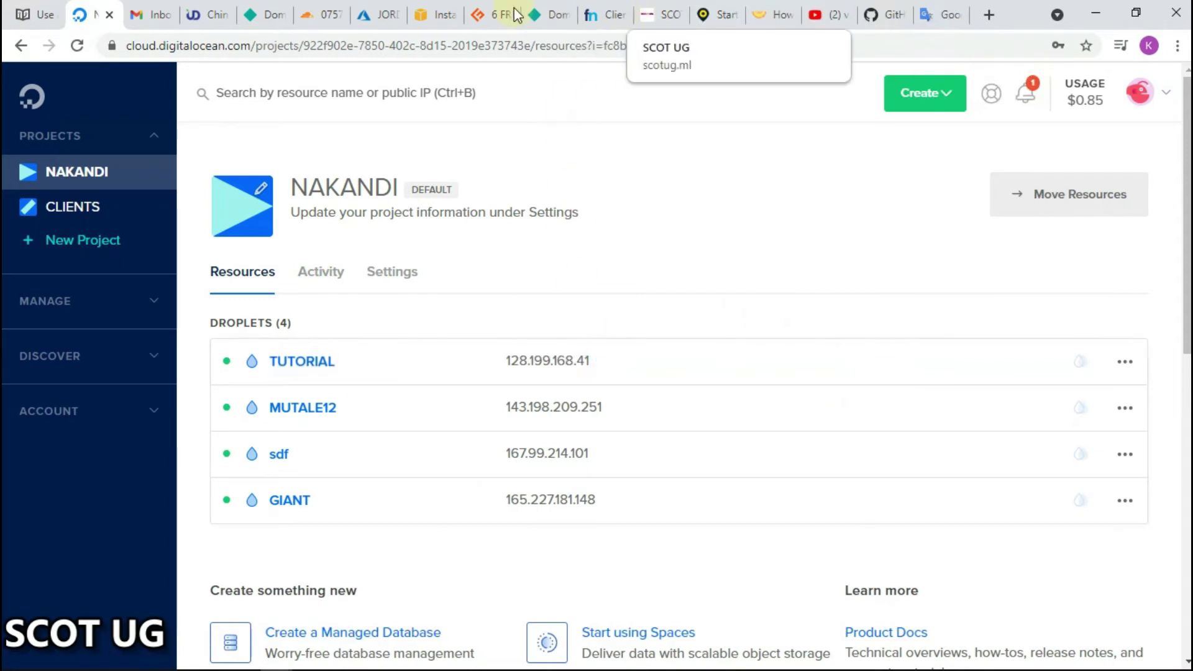
{"action": "left_click", "coordinate": [326, 15]}
{"action": "left_click", "coordinate": [522, 352]}
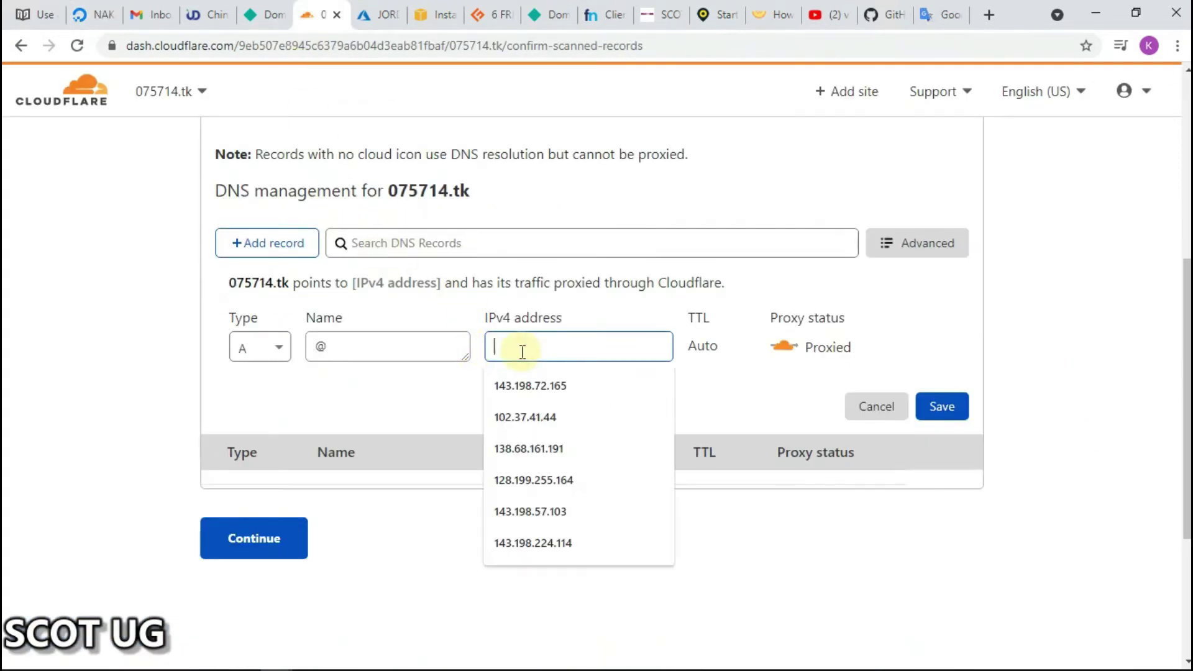
{"action": "key", "text": "ctrl+v"}
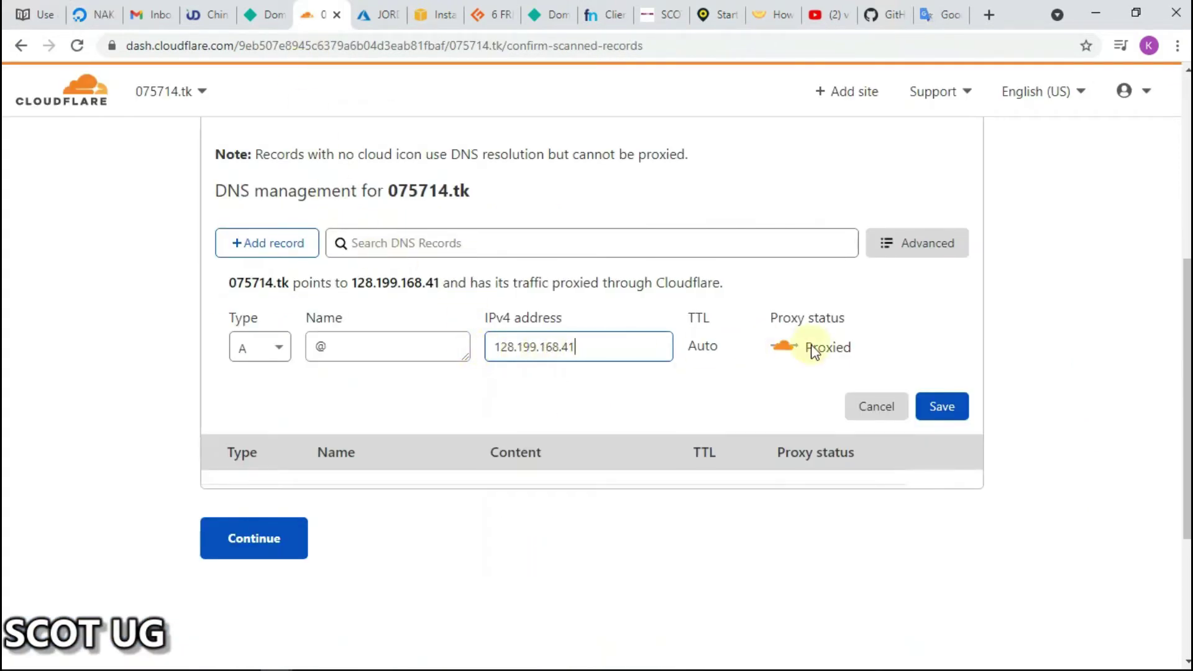
{"action": "left_click", "coordinate": [791, 347]}
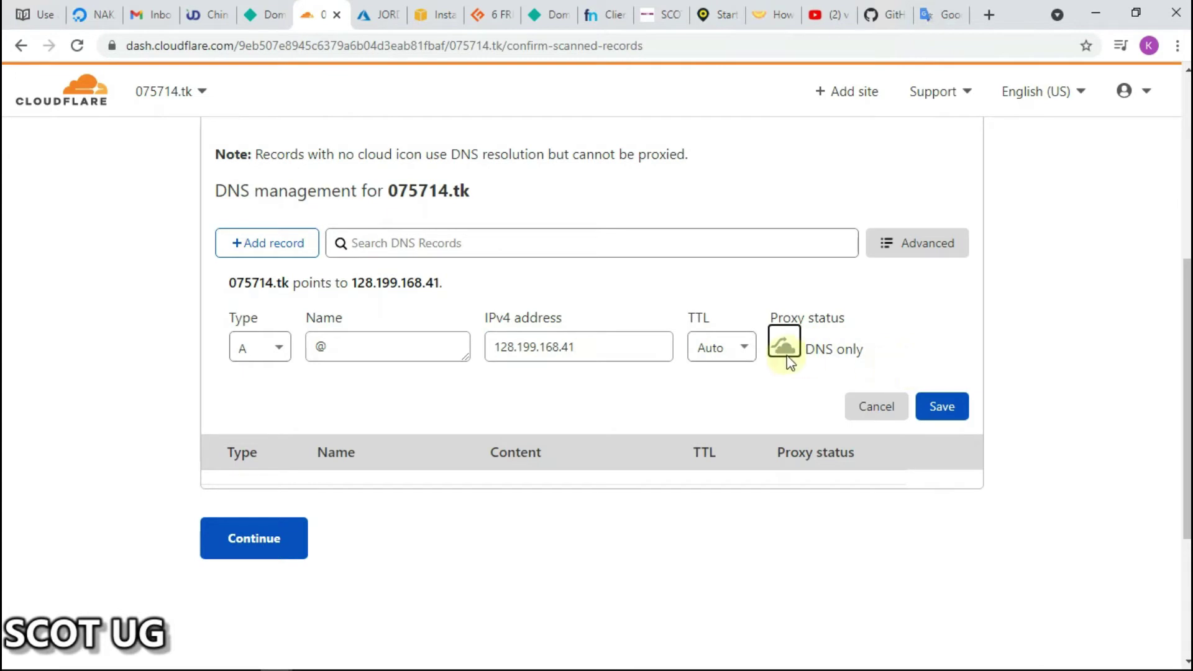
{"action": "left_click", "coordinate": [941, 414]}
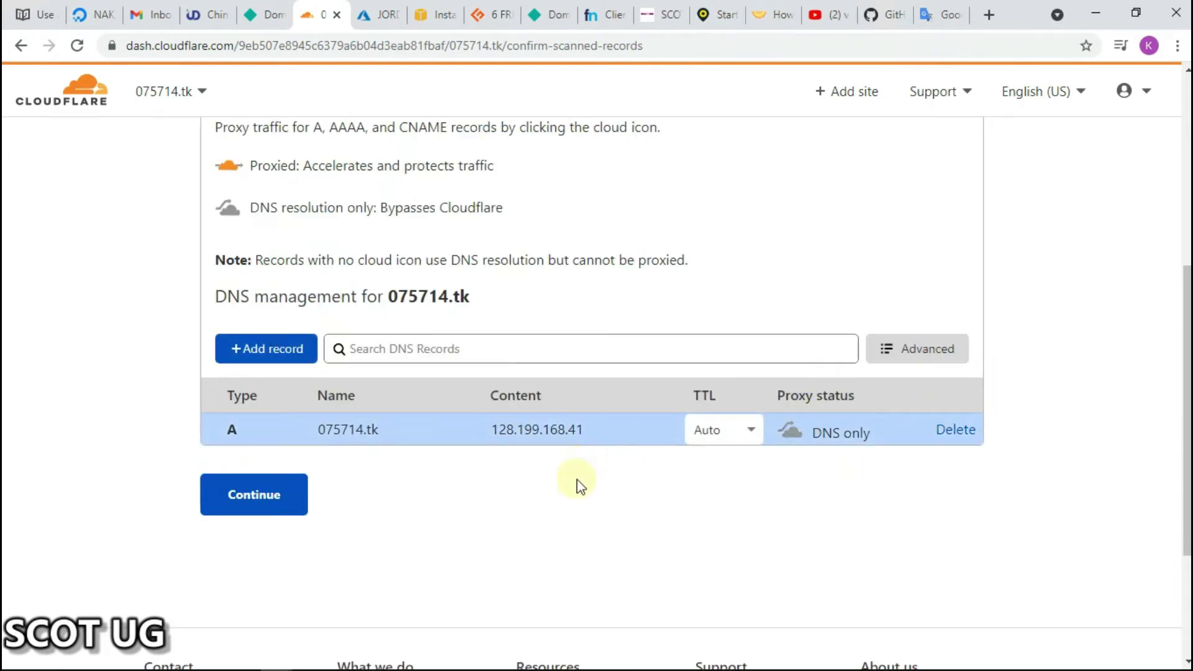
Continue to the nameserver page listing addilyn.ns.cloudflare.com and jeremy.ns.cloudflare.com
{"action": "left_click", "coordinate": [266, 498]}
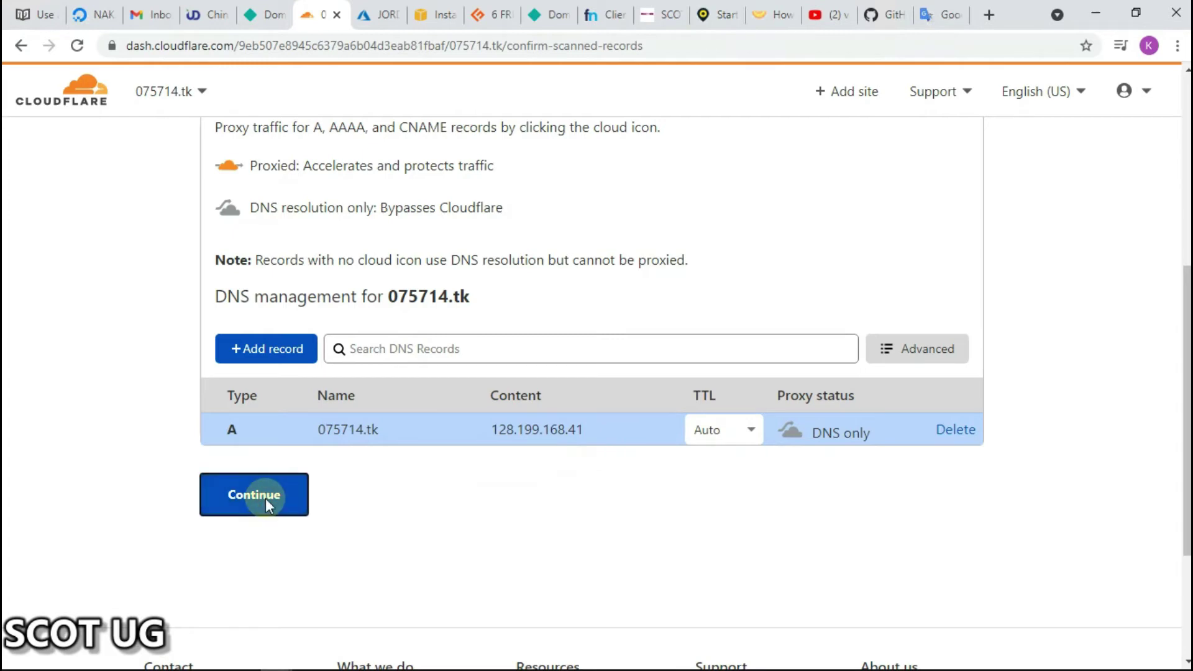
{"action": "scroll", "coordinate": [386, 376], "scroll_direction": "down", "scroll_amount": 8}
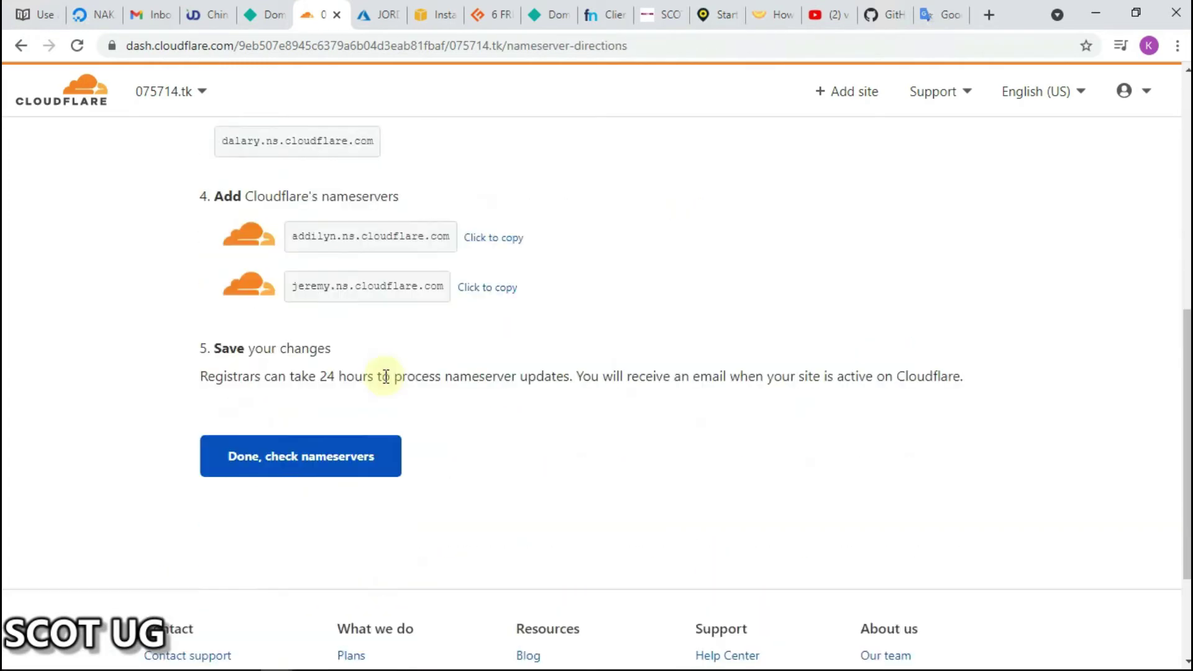
{"action": "scroll", "coordinate": [385, 377], "scroll_direction": "up", "scroll_amount": 1}
{"action": "scroll", "coordinate": [386, 376], "scroll_direction": "up", "scroll_amount": 1}
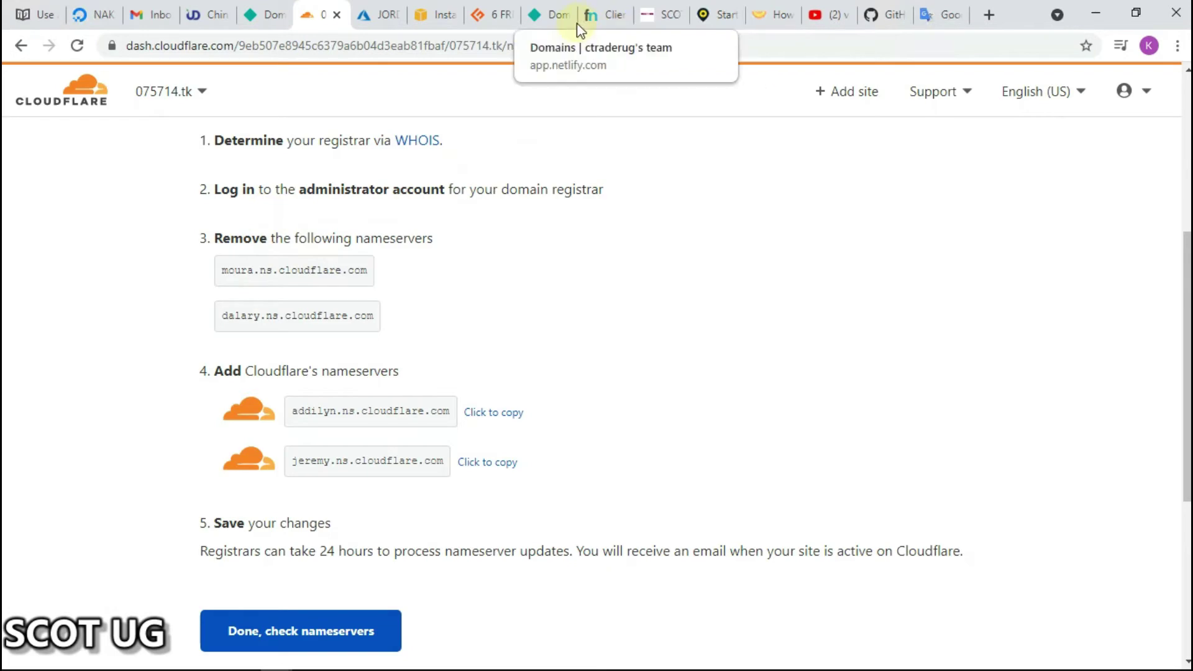
Open the nameserver settings for 075714.tk in Freenom's Management Tools
{"action": "left_click", "coordinate": [600, 19]}
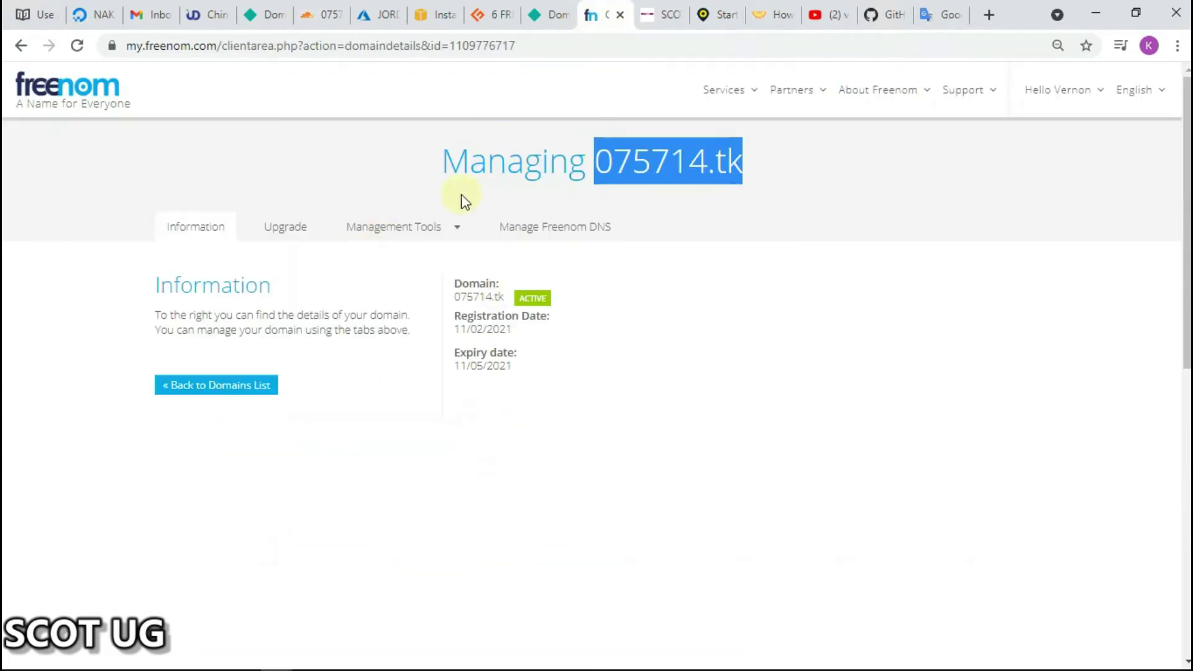
{"action": "left_click", "coordinate": [461, 230]}
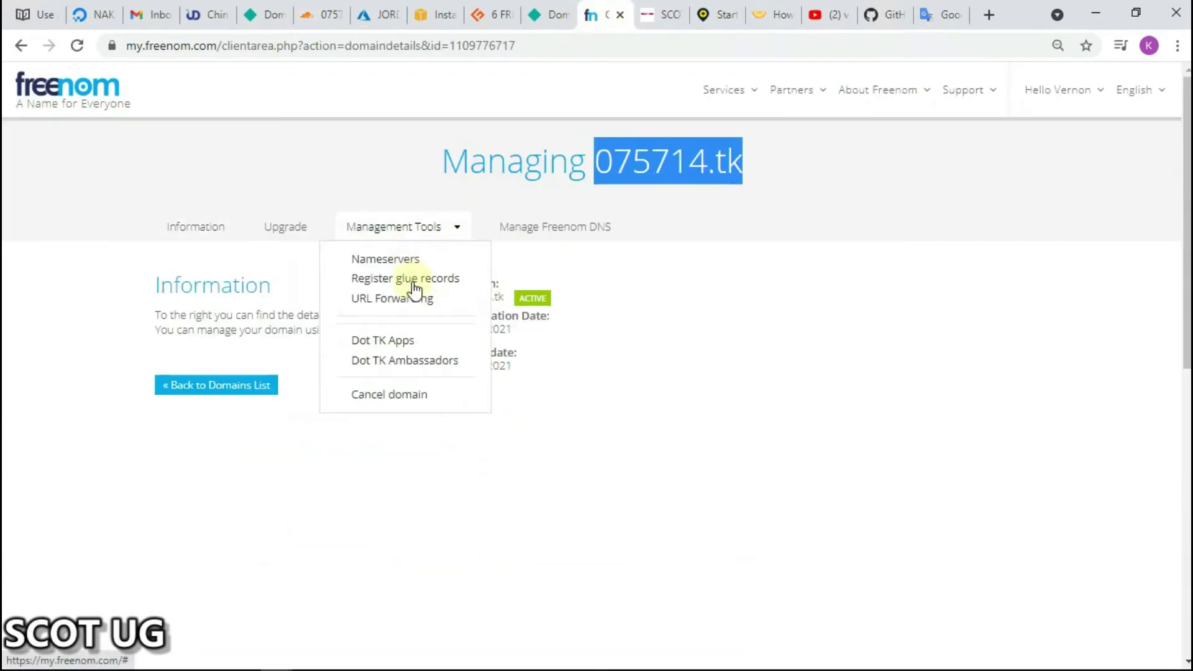
{"action": "left_click", "coordinate": [396, 261]}
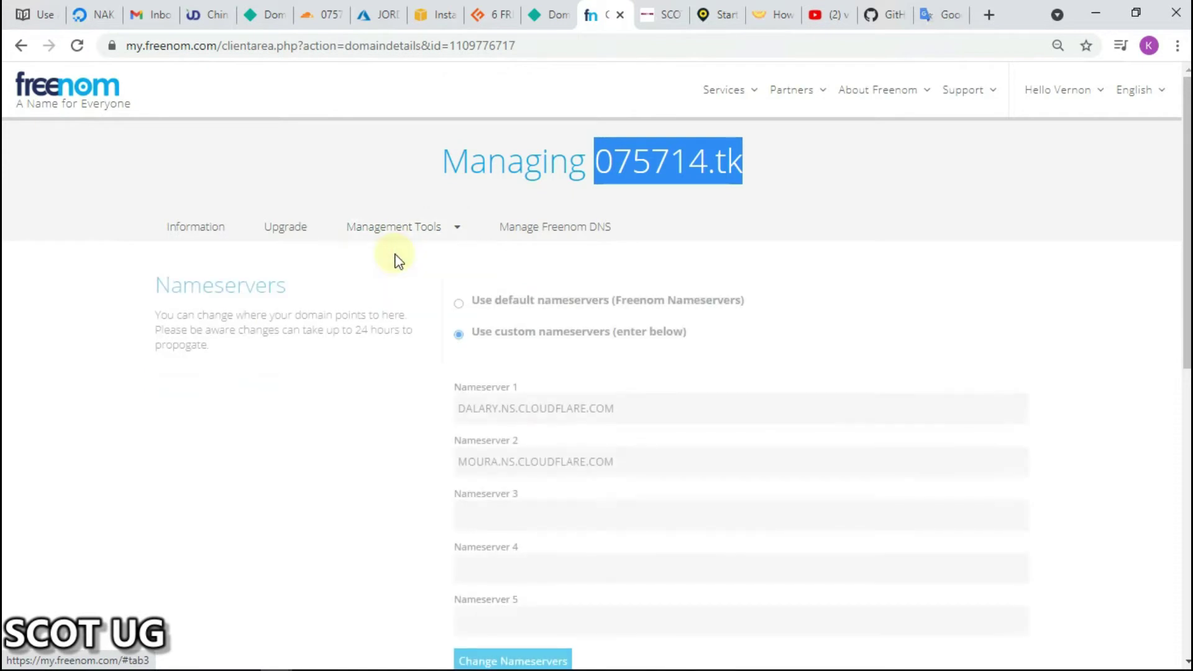
{"action": "scroll", "coordinate": [526, 395], "scroll_direction": "down", "scroll_amount": 1}
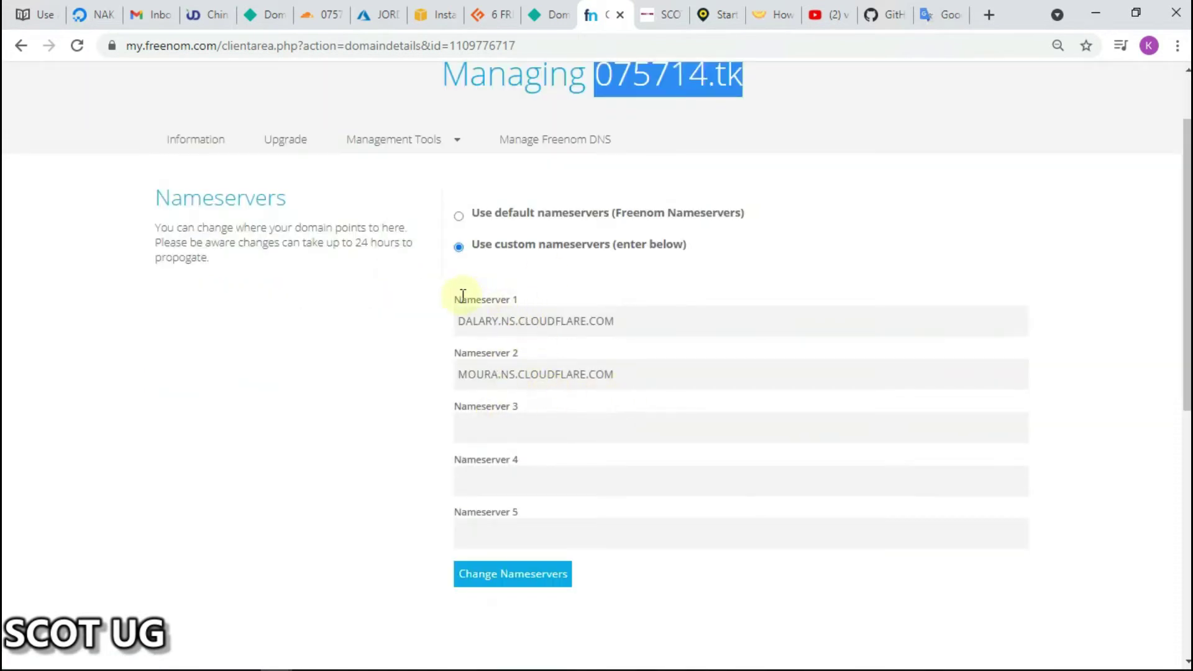
Replace the first nameserver with addilyn.ns.cloudflare.com and save the nameserver change
{"action": "triple_click", "coordinate": [530, 313]}
{"action": "left_click", "coordinate": [324, 14]}
{"action": "left_click", "coordinate": [606, 14]}
{"action": "key", "text": "ctrl+v"}
{"action": "left_click", "coordinate": [612, 374]}
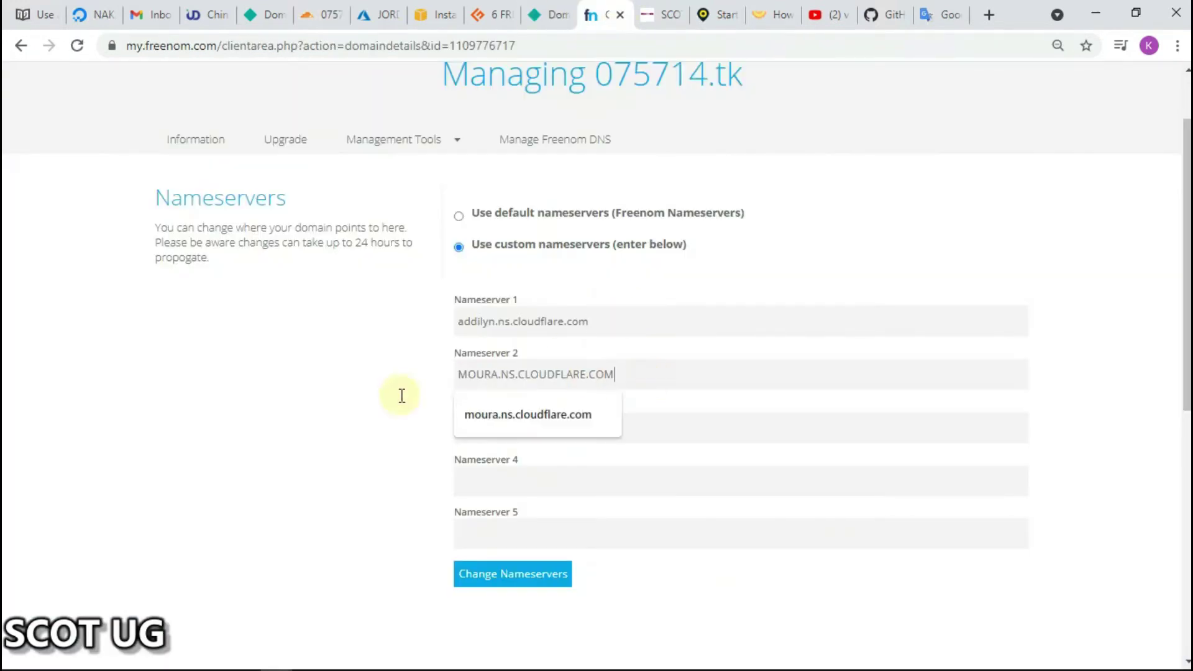
{"action": "left_click", "coordinate": [521, 573]}
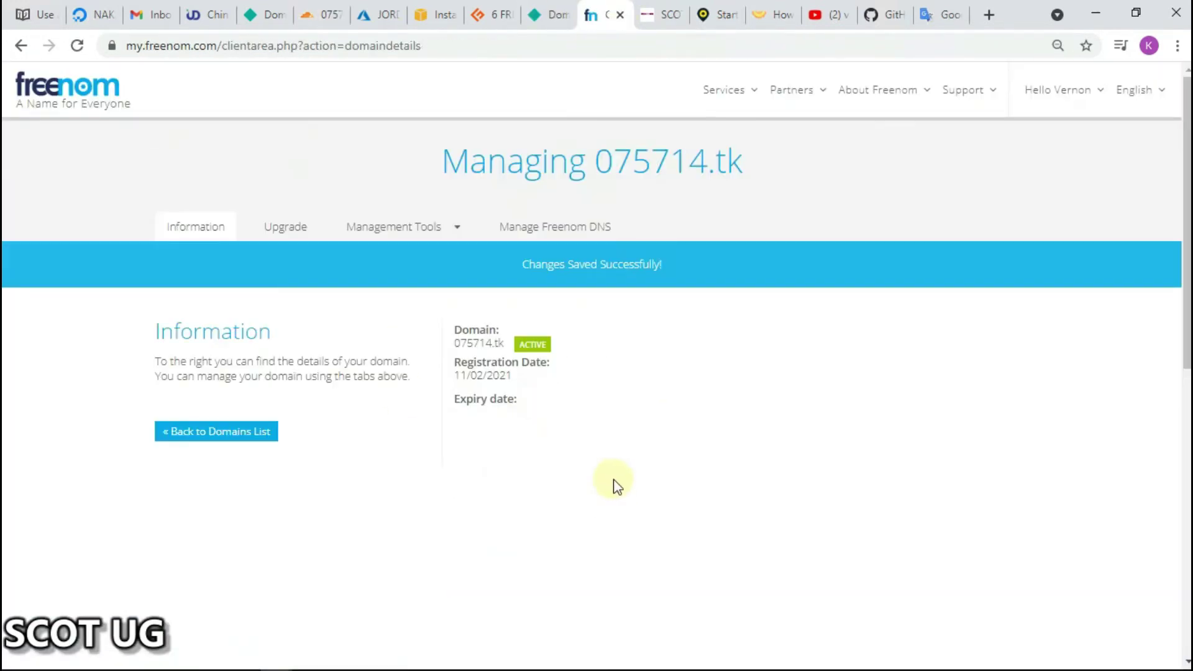
{"action": "left_click", "coordinate": [313, 14]}
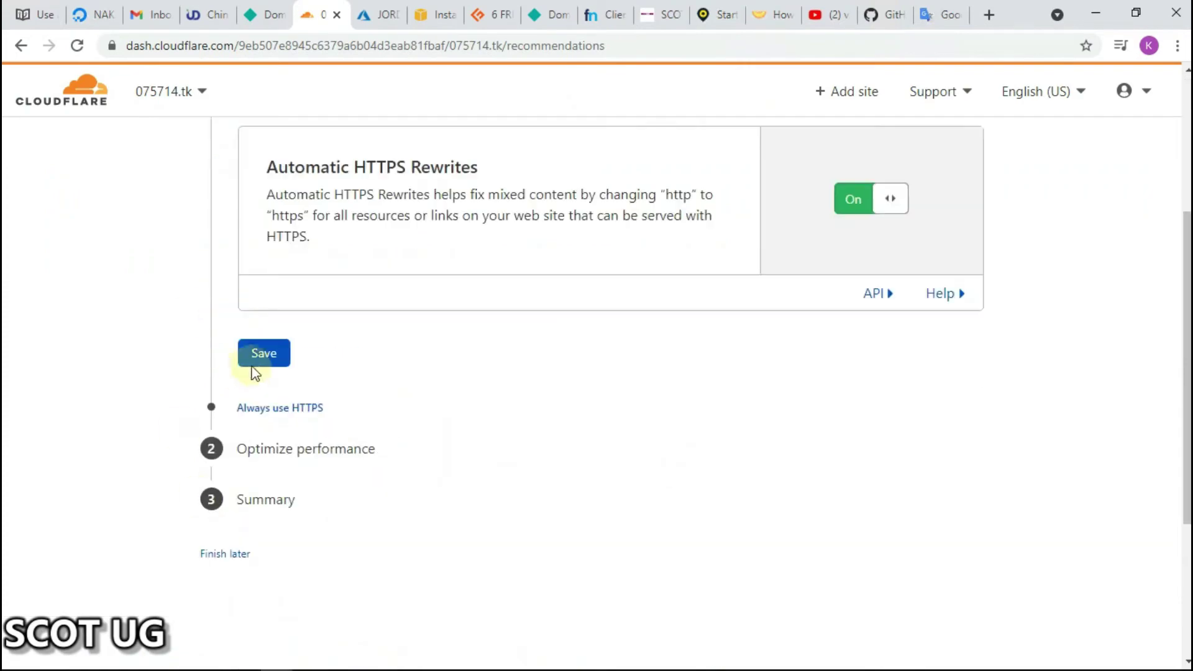
Save Automatic HTTPS Rewrites, finish the quick start, and request a nameserver check
{"action": "left_click", "coordinate": [254, 363]}
{"action": "left_click", "coordinate": [345, 401]}
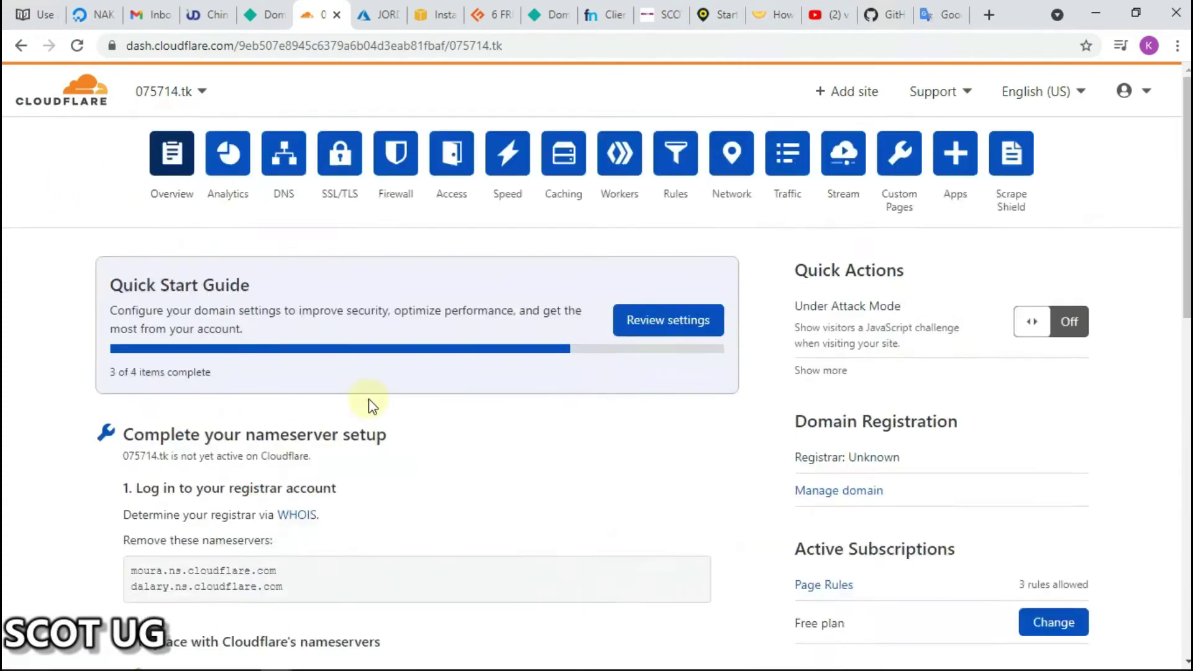
{"action": "scroll", "coordinate": [368, 399], "scroll_direction": "down", "scroll_amount": 10}
{"action": "left_click", "coordinate": [647, 288]}
{"action": "left_click", "coordinate": [93, 14]}
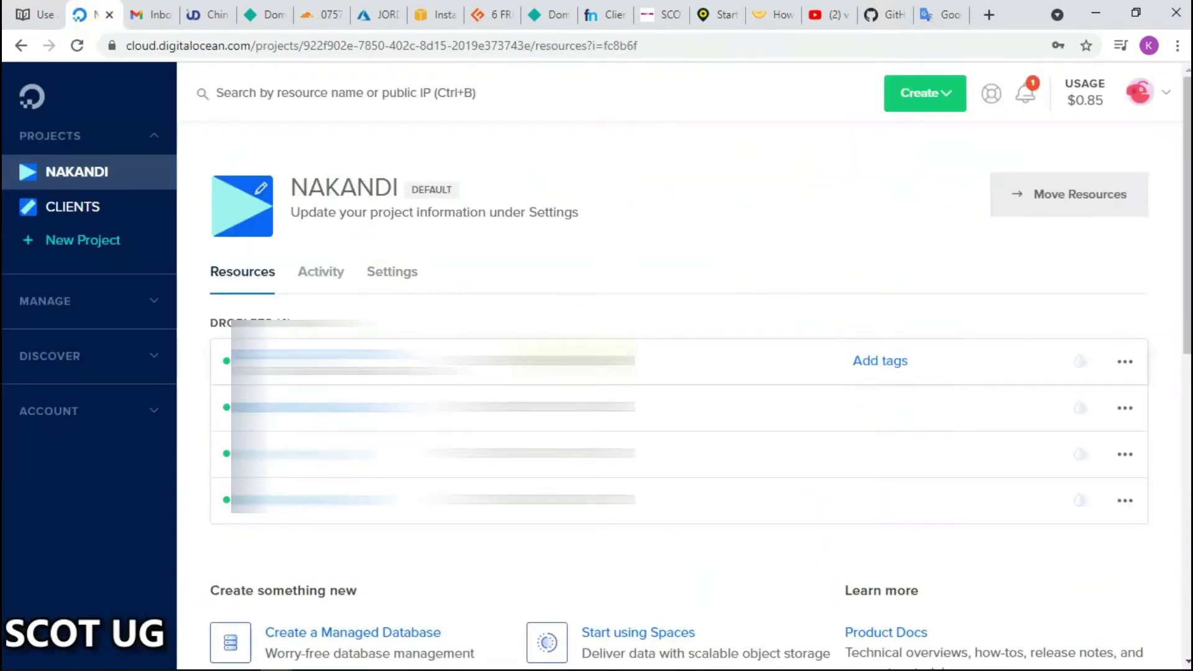
Launch MobaXterm from the Windows start menu by searching 'moba'
{"action": "mouse_move", "coordinate": [435, 666]}
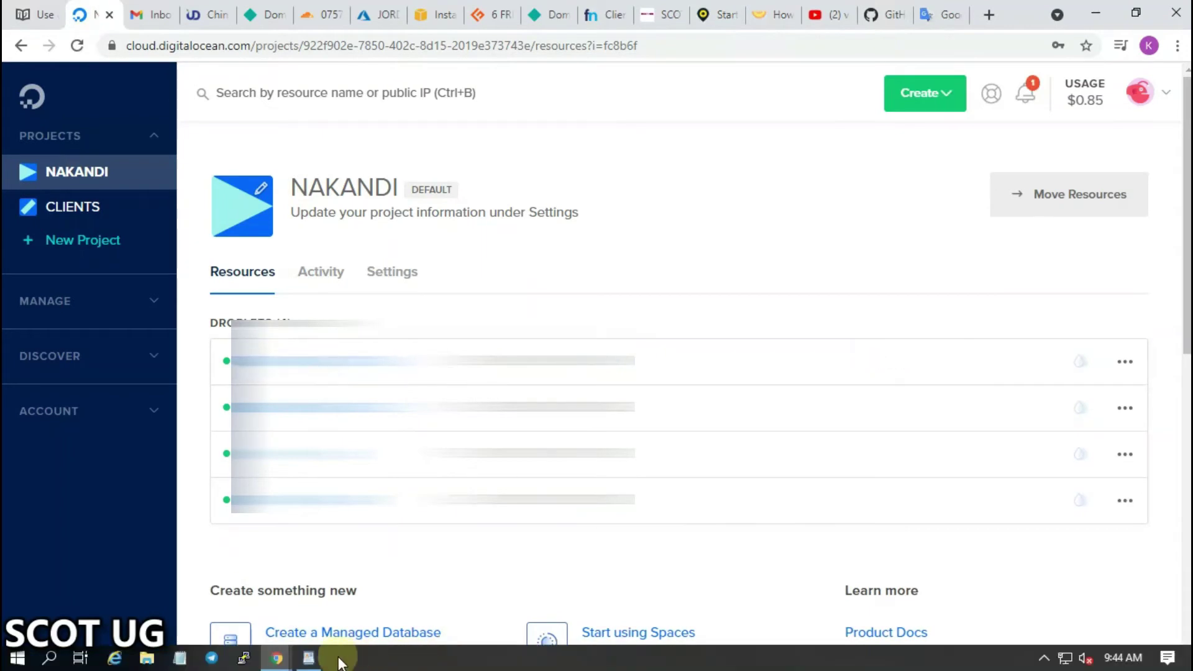
{"action": "left_click", "coordinate": [16, 660]}
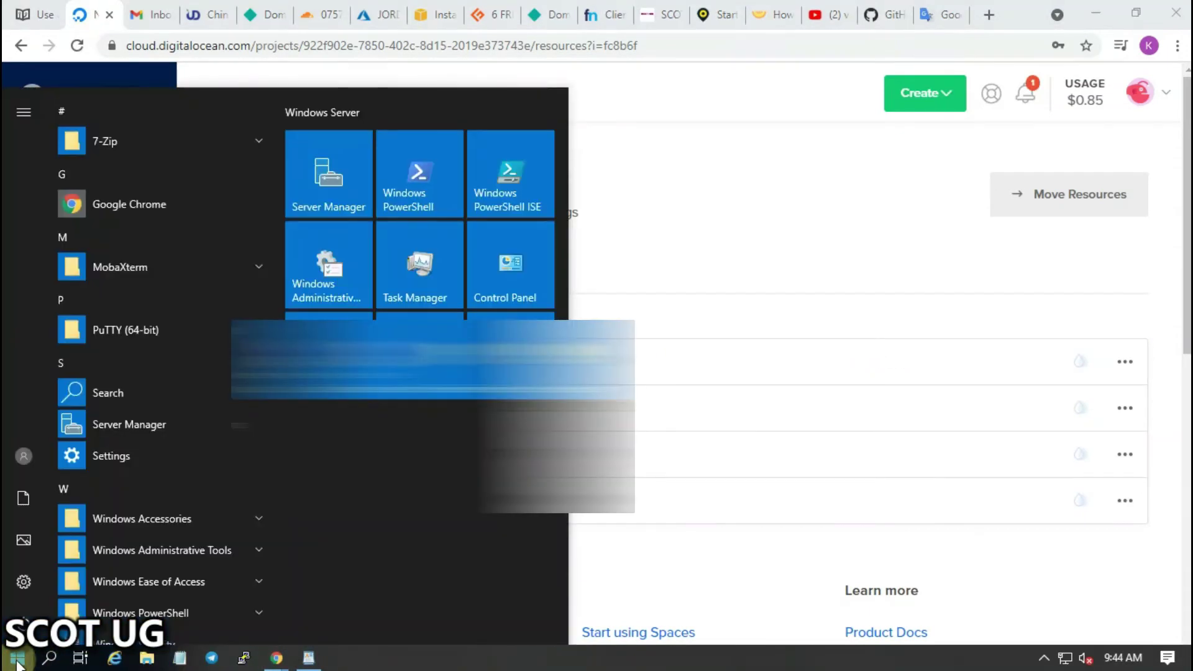
{"action": "type", "text": "moba"}
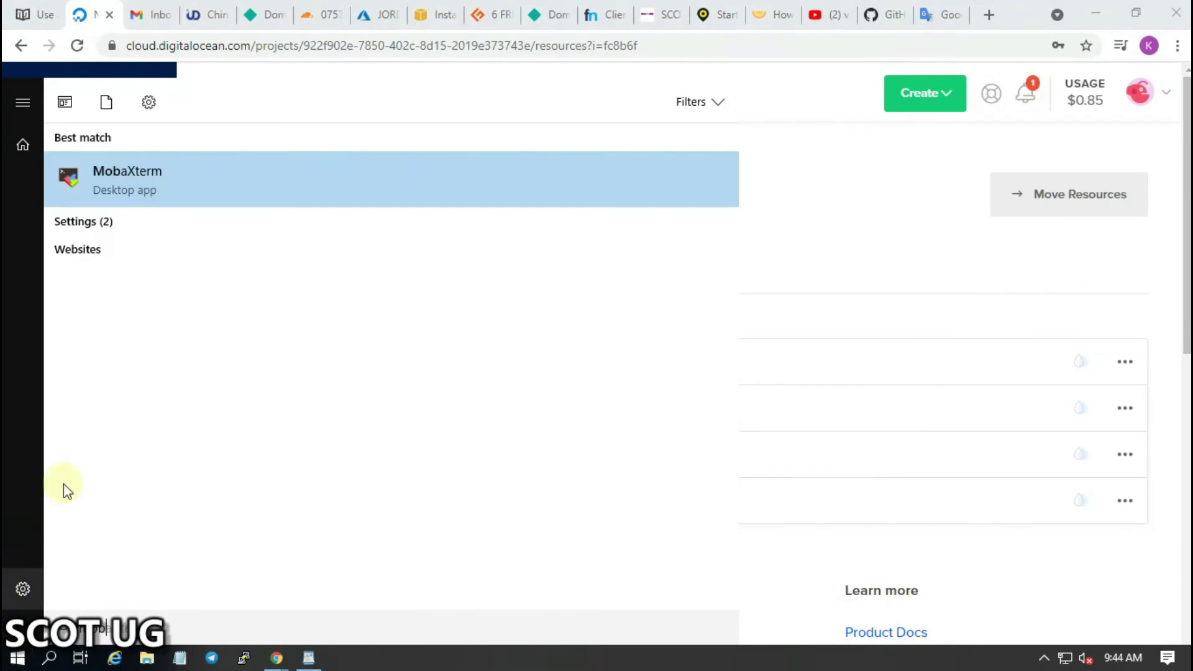
{"action": "key", "text": "Return"}
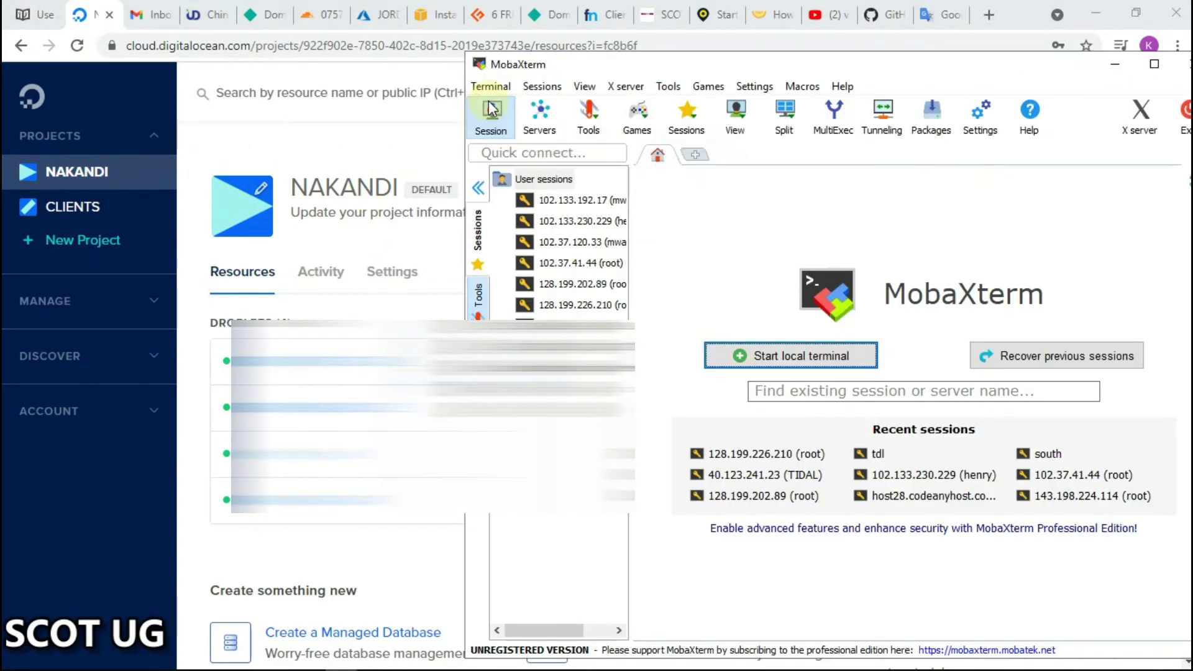
Create an SSH session to 128.199.168.41 with username root
{"action": "left_click", "coordinate": [491, 109]}
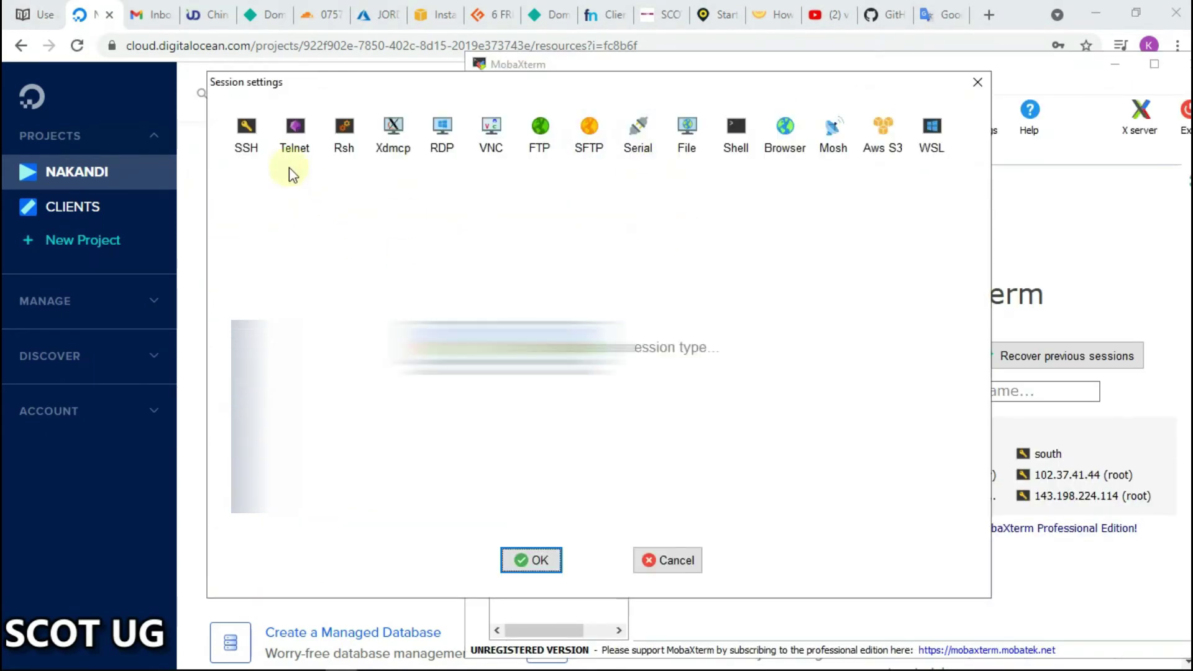
{"action": "left_click", "coordinate": [247, 134]}
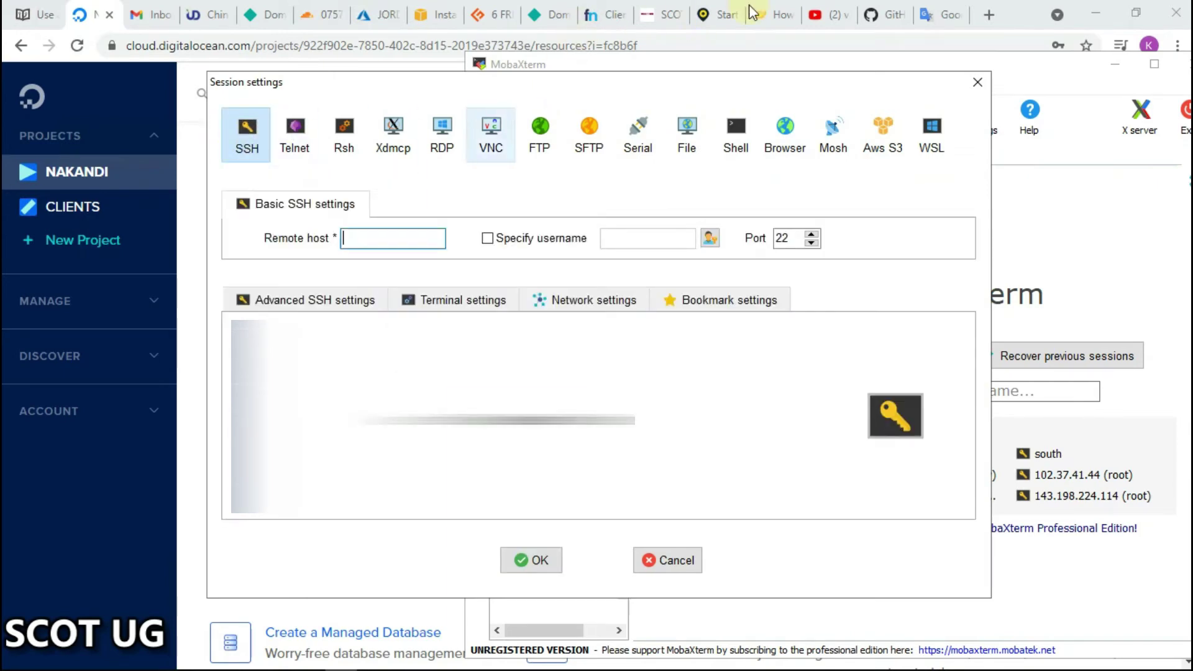
{"action": "type", "text": "128.199.168.41"}
{"action": "left_click", "coordinate": [487, 238]}
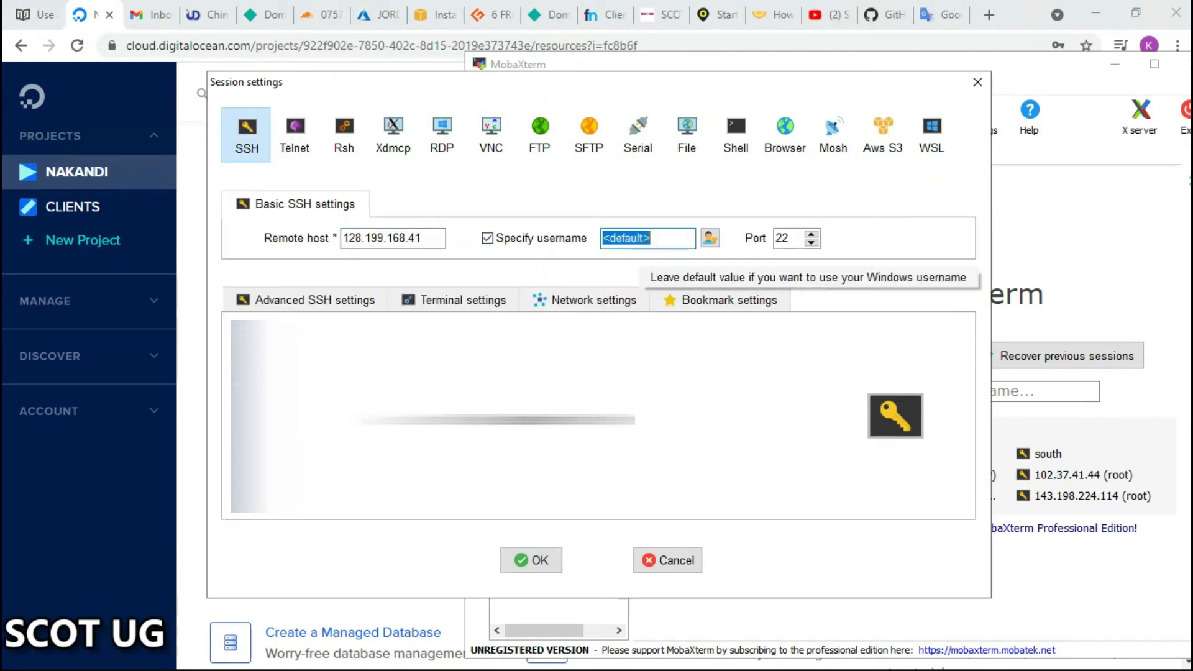
{"action": "type", "text": "root"}
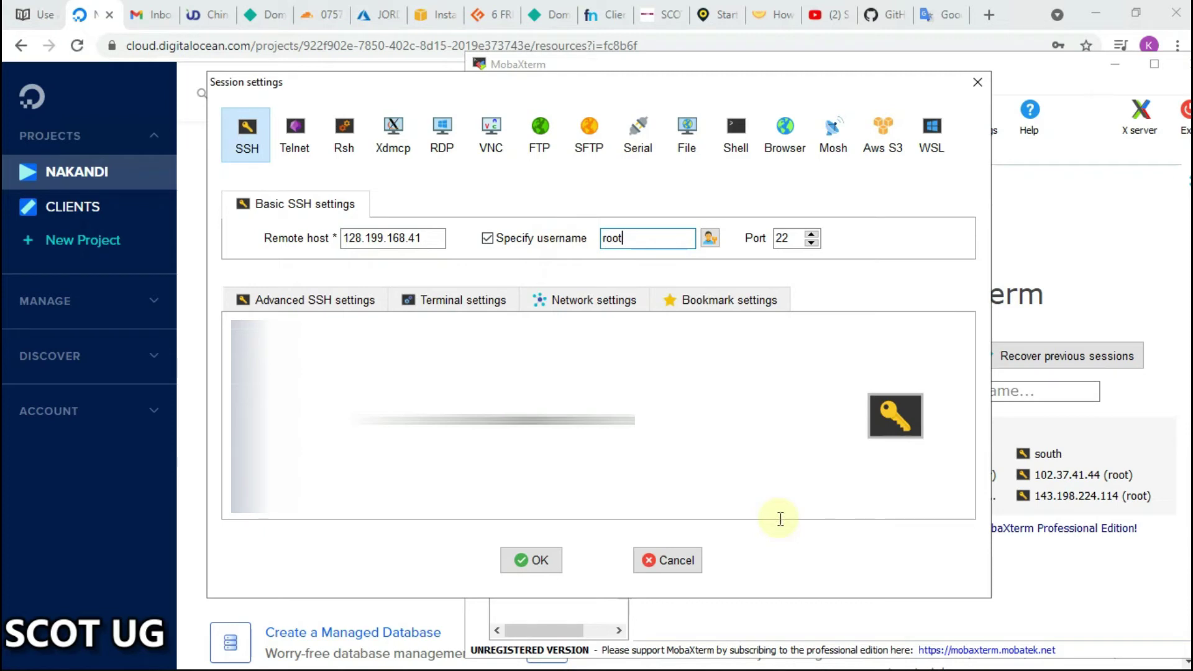
{"action": "left_click", "coordinate": [518, 560]}
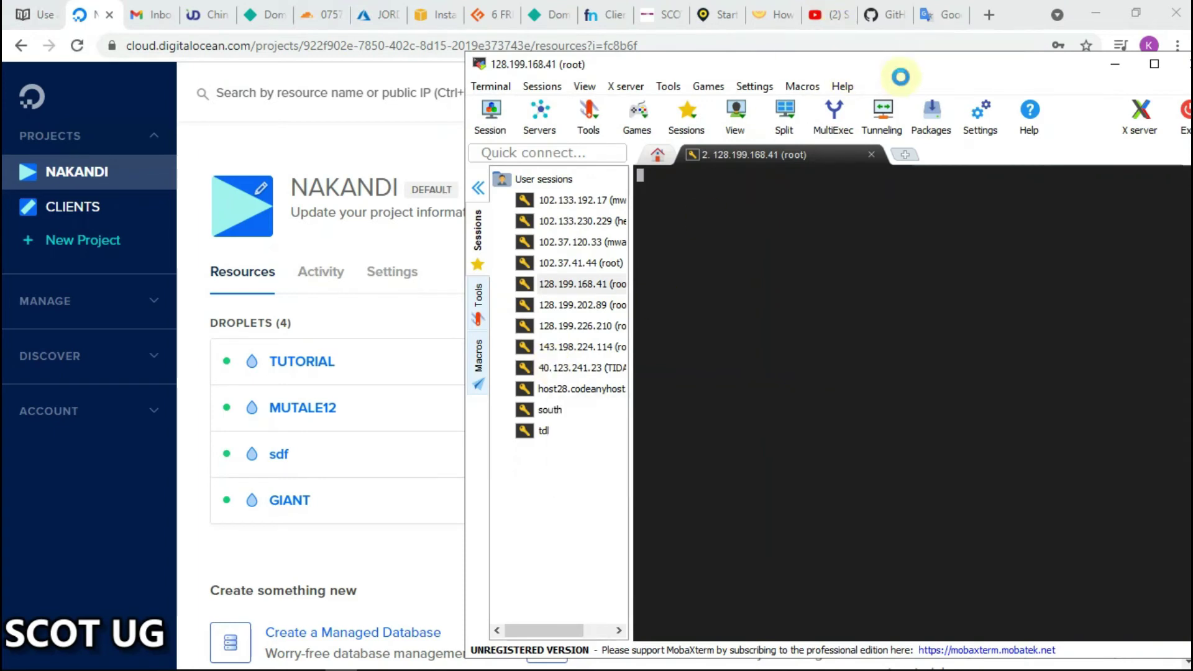
Log in to the droplet as root with its password and arrange the MobaXterm window
{"action": "left_click_drag", "start_coordinate": [495, 70], "coordinate": [92, 63]}
{"action": "left_click_drag", "start_coordinate": [620, 210], "coordinate": [620, 210]}
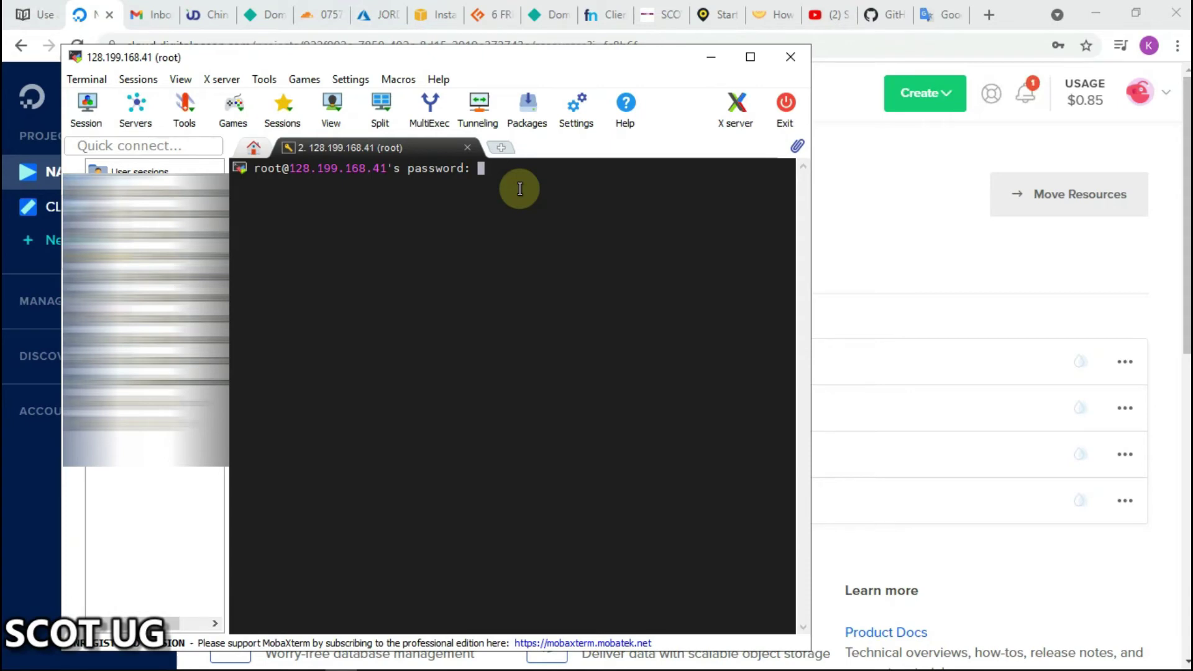
{"action": "key", "text": "Return"}
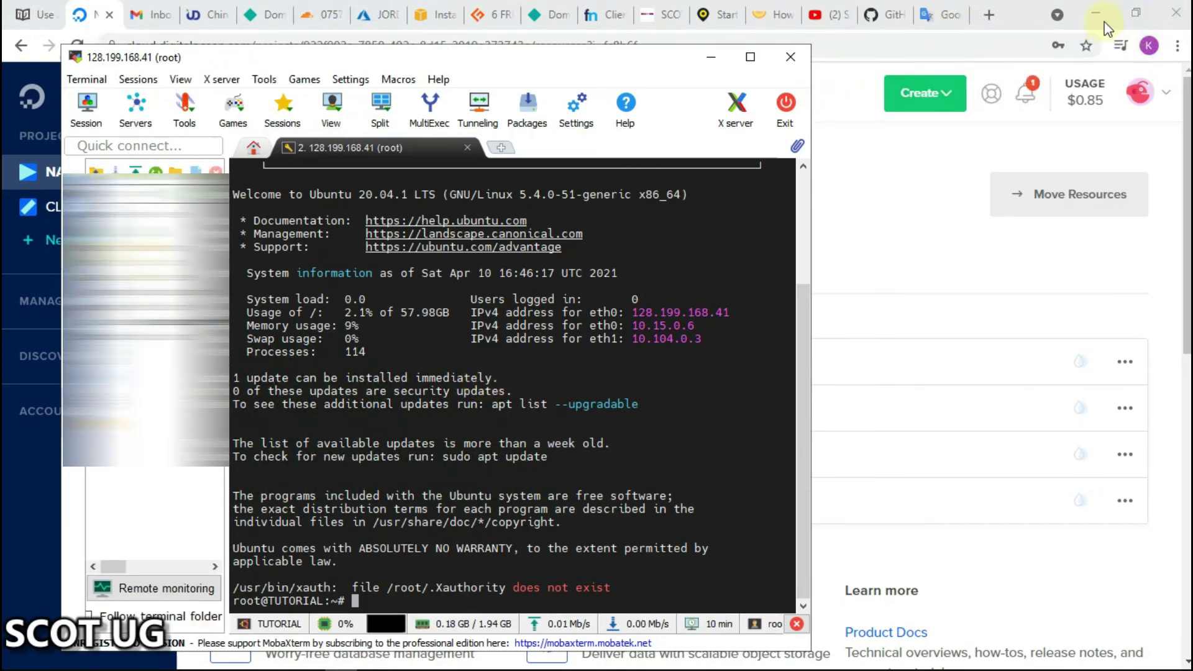
{"action": "left_click", "coordinate": [1093, 10]}
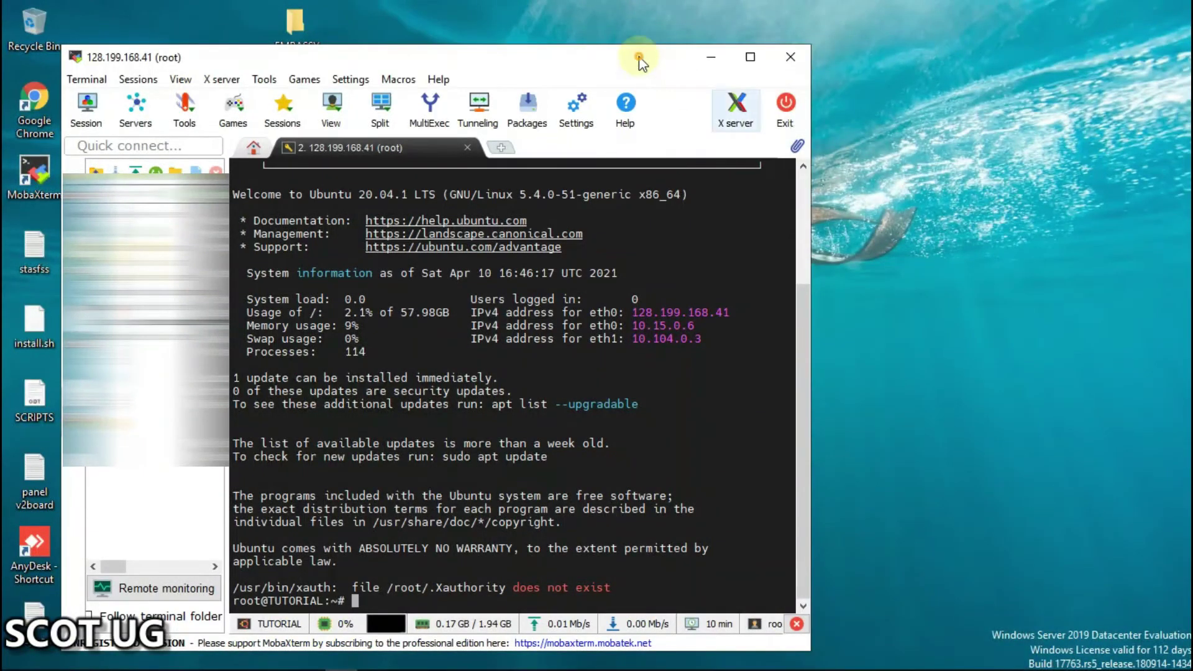
{"action": "left_click_drag", "start_coordinate": [696, 56], "coordinate": [815, 35]}
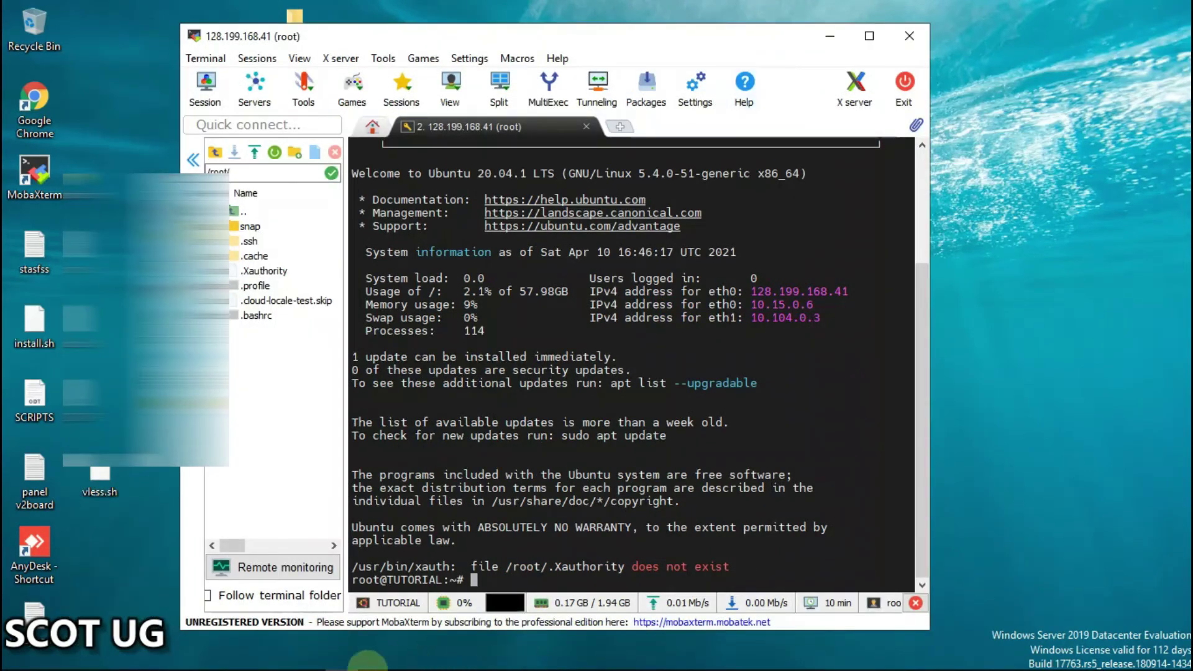
Open the v2raypanel notes in WordPad and look over the requirements list
{"action": "left_click", "coordinate": [304, 660]}
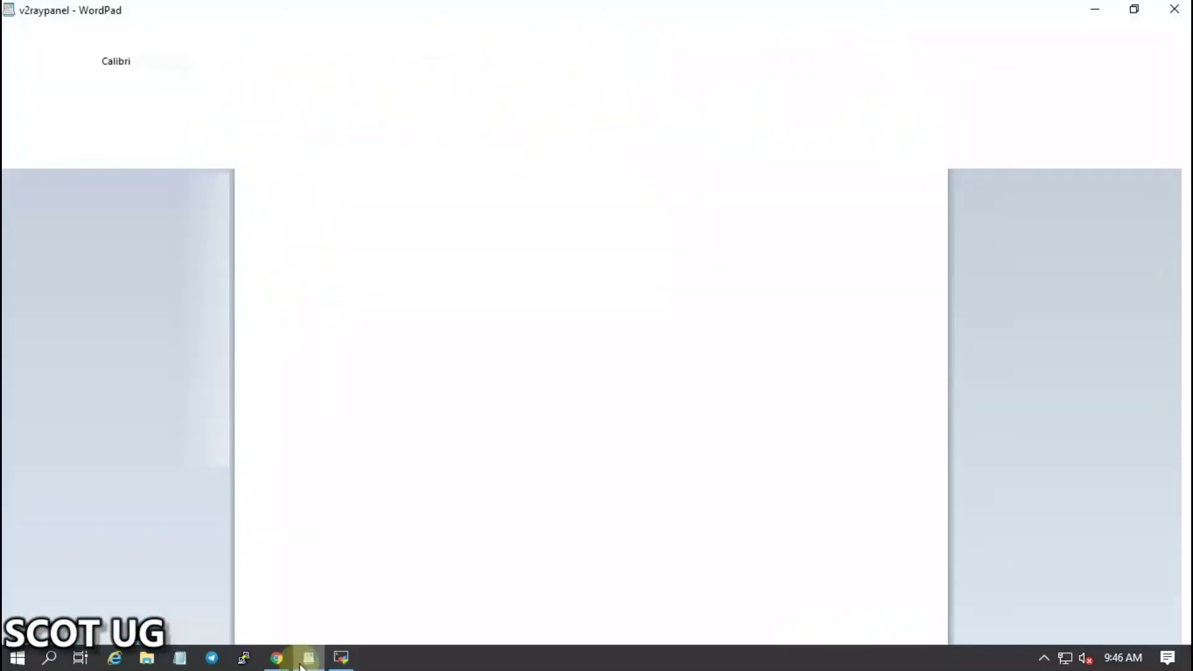
{"action": "scroll", "coordinate": [458, 342], "scroll_direction": "down", "scroll_amount": 8}
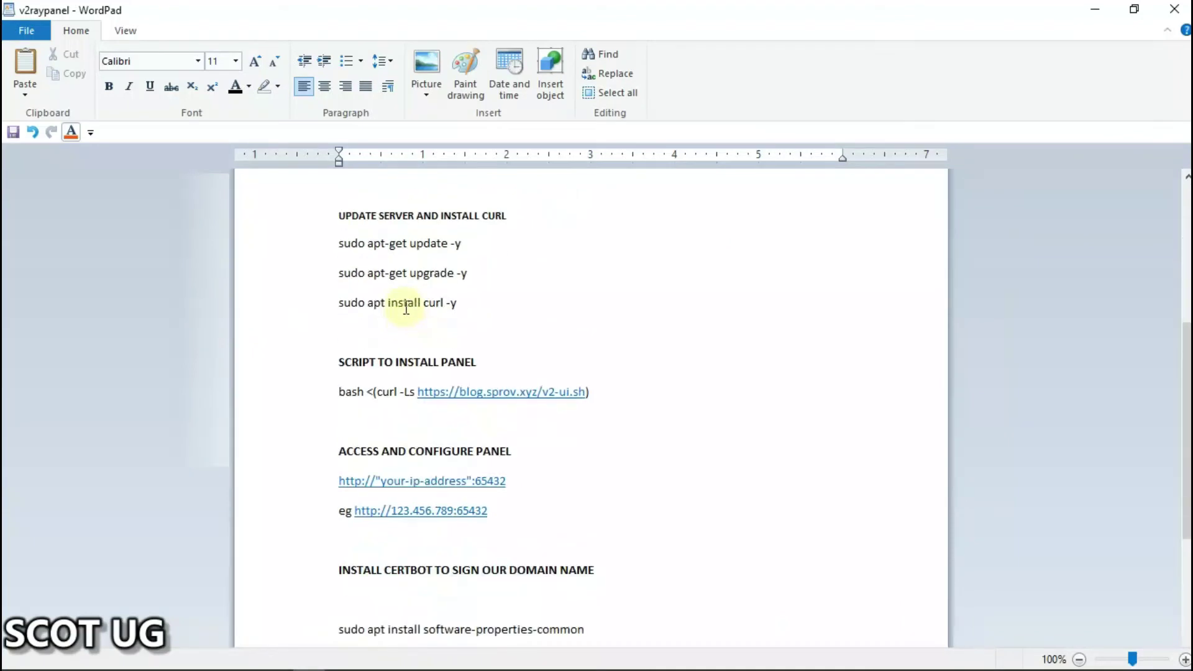
{"action": "scroll", "coordinate": [406, 309], "scroll_direction": "up", "scroll_amount": 8}
{"action": "left_click", "coordinate": [438, 430]}
{"action": "left_click_drag", "start_coordinate": [405, 463], "coordinate": [348, 242]}
{"action": "left_click", "coordinate": [539, 466]}
Copy the 'sudo apt-get update -y' line from the notes and minimize WordPad
{"action": "scroll", "coordinate": [538, 465], "scroll_direction": "down", "scroll_amount": 1}
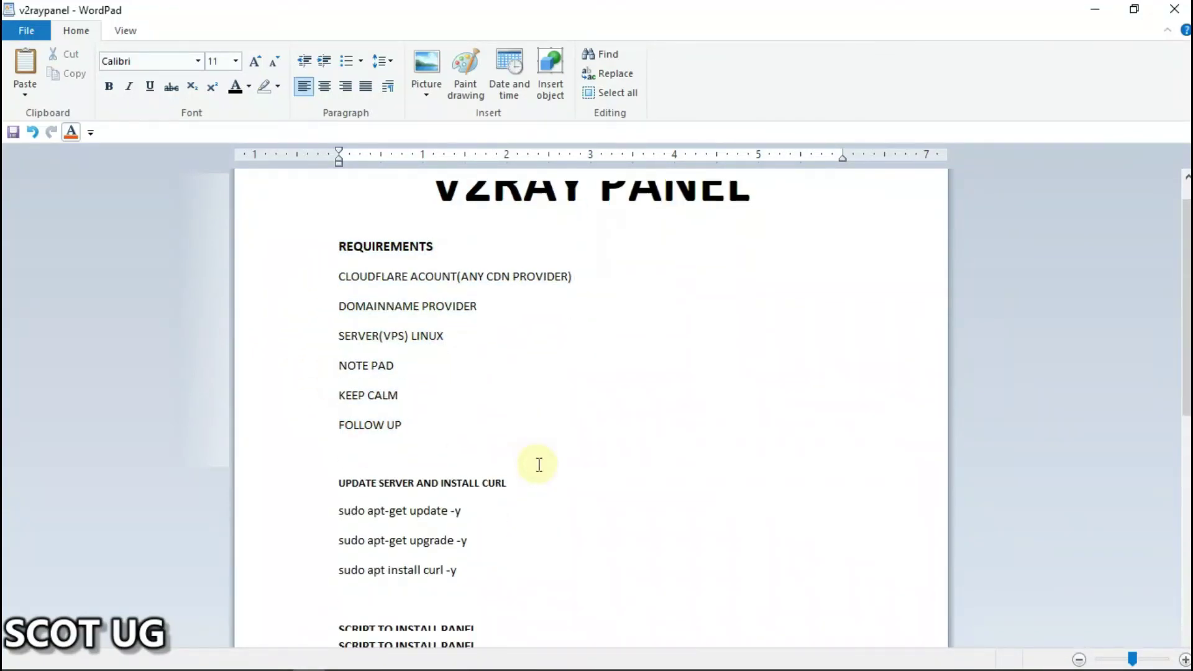
{"action": "scroll", "coordinate": [536, 461], "scroll_direction": "down", "scroll_amount": 10}
{"action": "scroll", "coordinate": [484, 372], "scroll_direction": "up", "scroll_amount": 6}
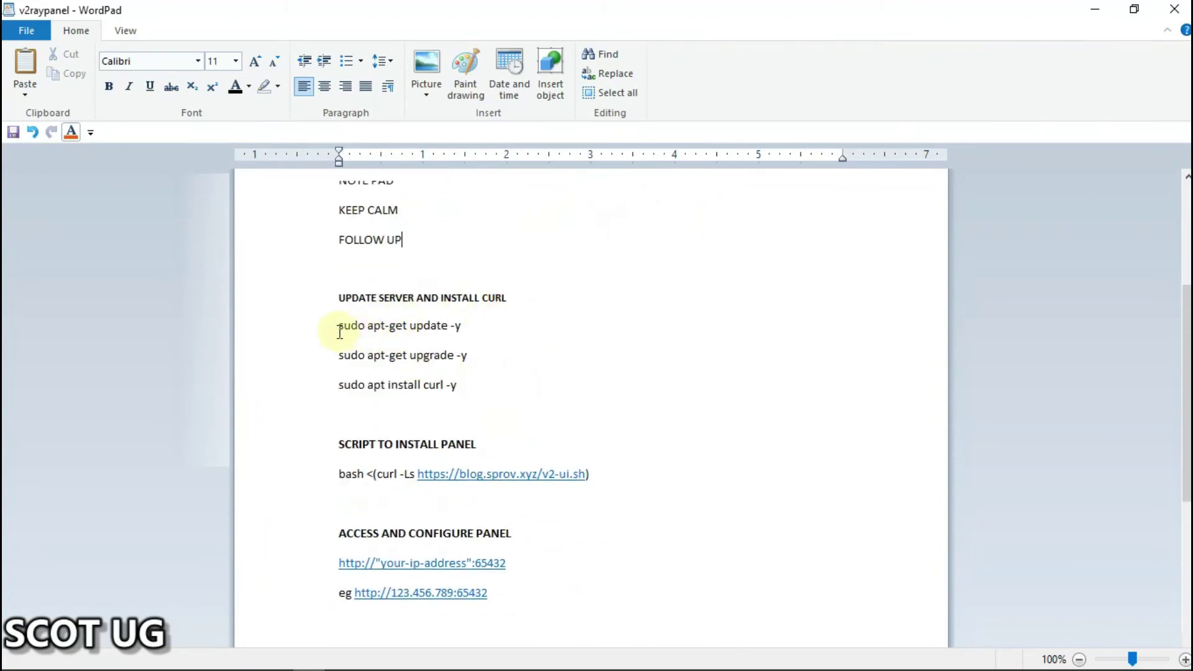
{"action": "left_click_drag", "start_coordinate": [420, 321], "coordinate": [333, 321]}
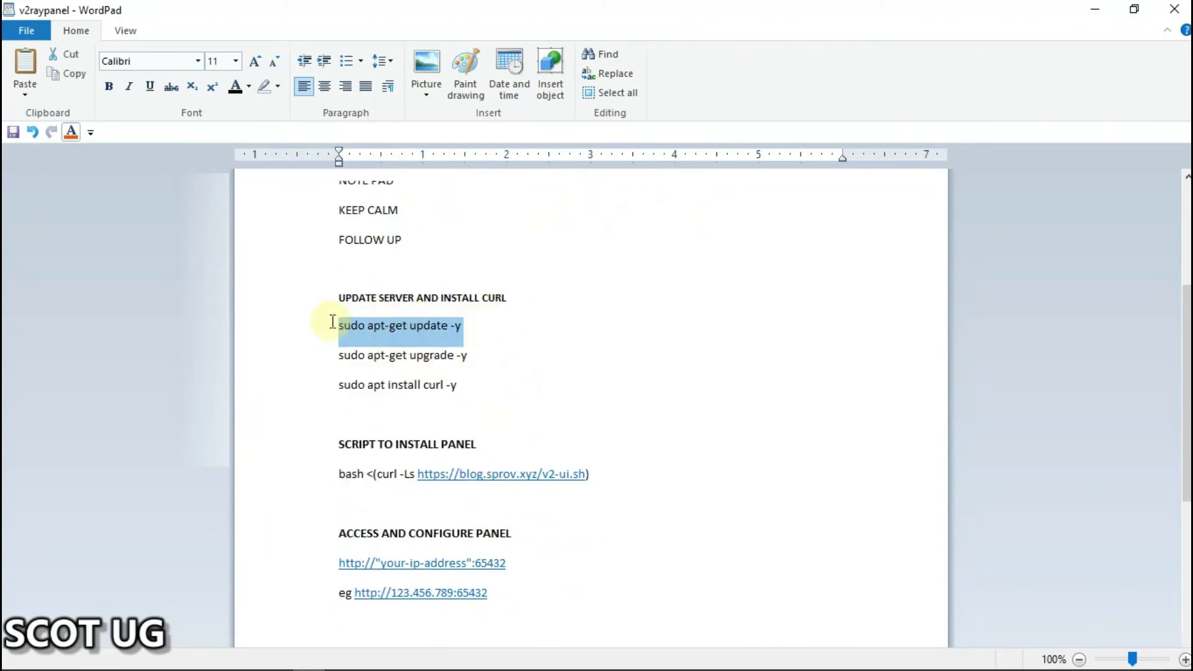
{"action": "right_click", "coordinate": [345, 322]}
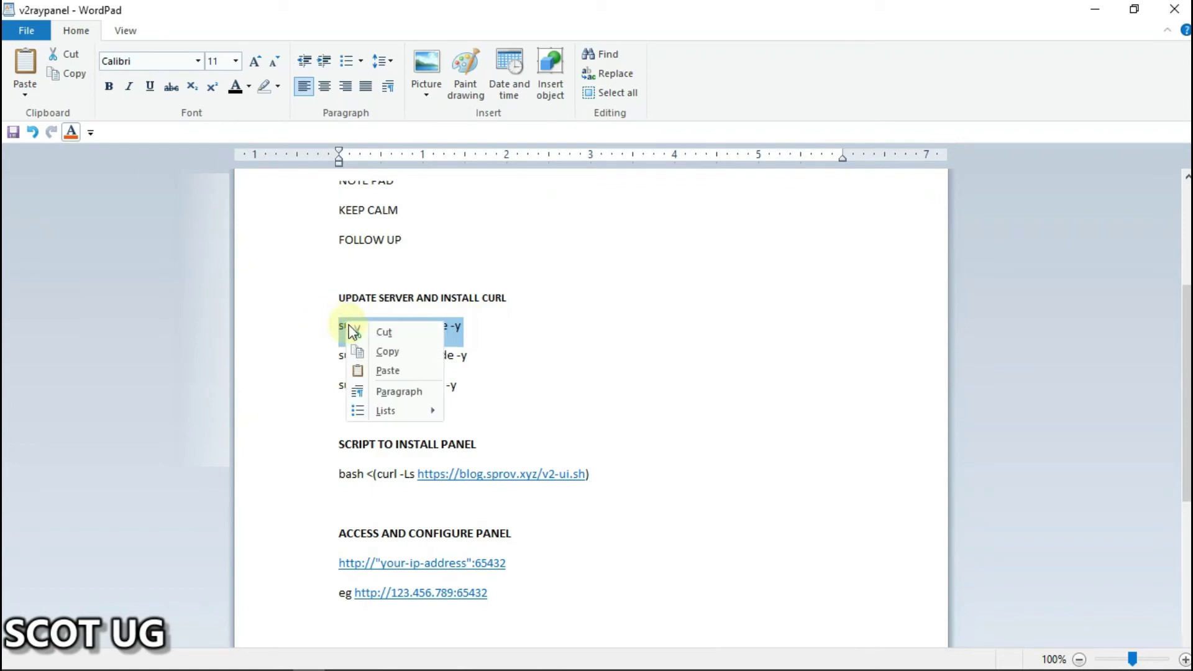
{"action": "left_click", "coordinate": [379, 351]}
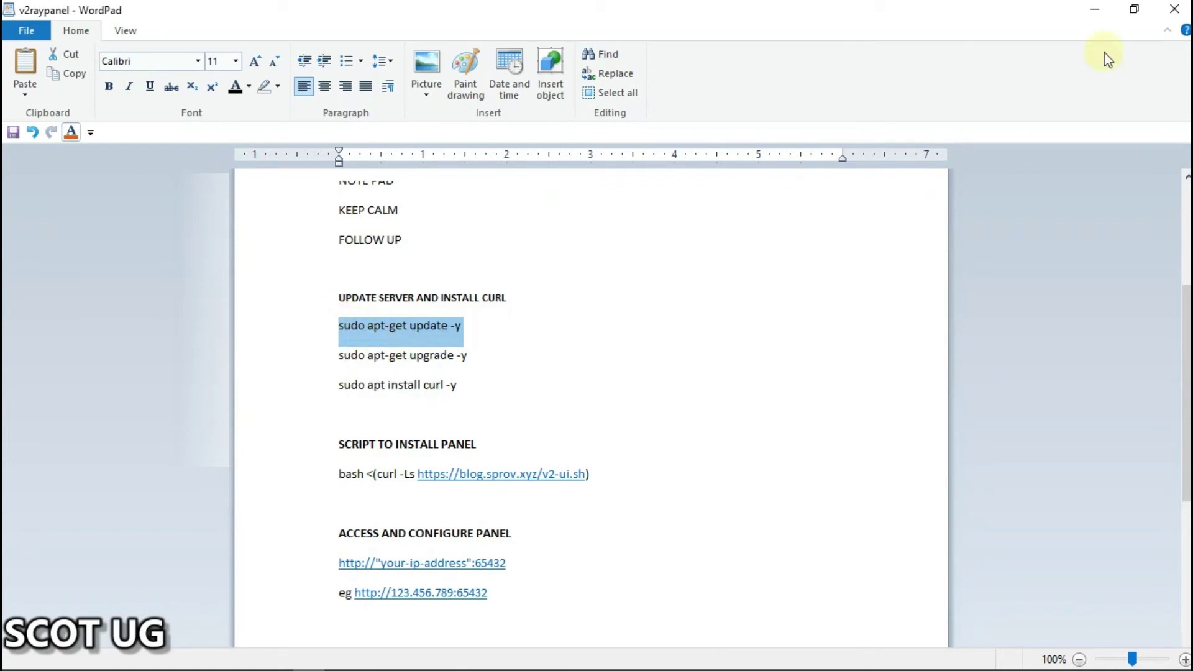
{"action": "left_click", "coordinate": [1095, 9]}
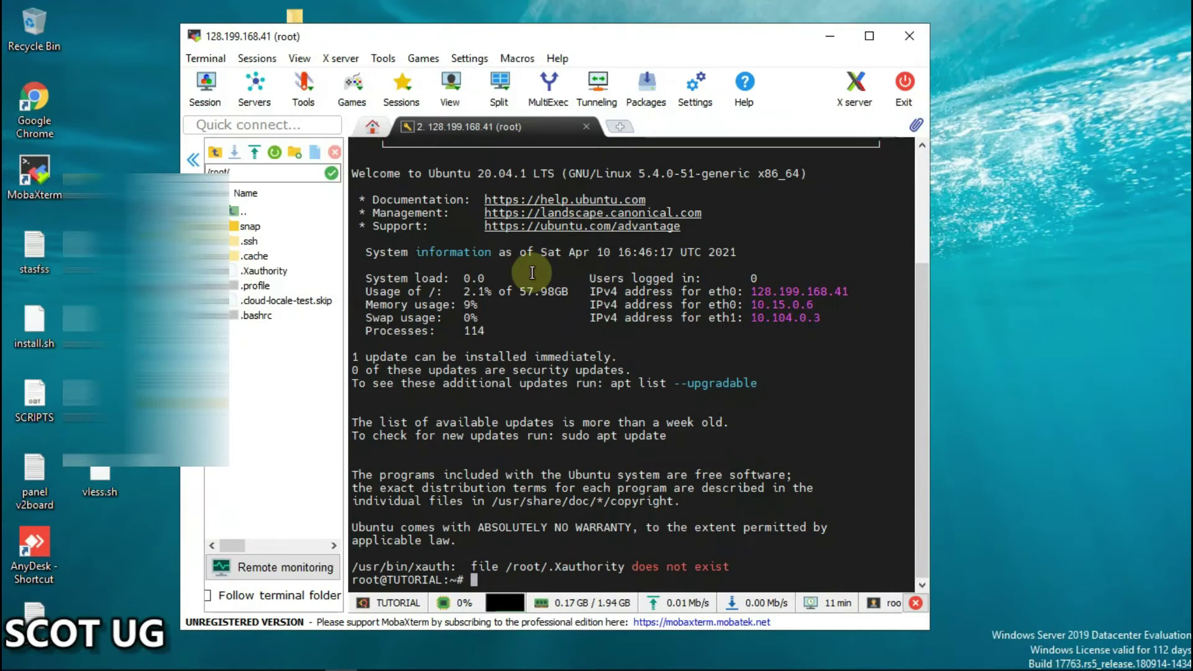
Run 'sudo apt-get update -y', then copy and run 'sudo apt-get upgrade -y' on the droplet
{"action": "right_click", "coordinate": [635, 543]}
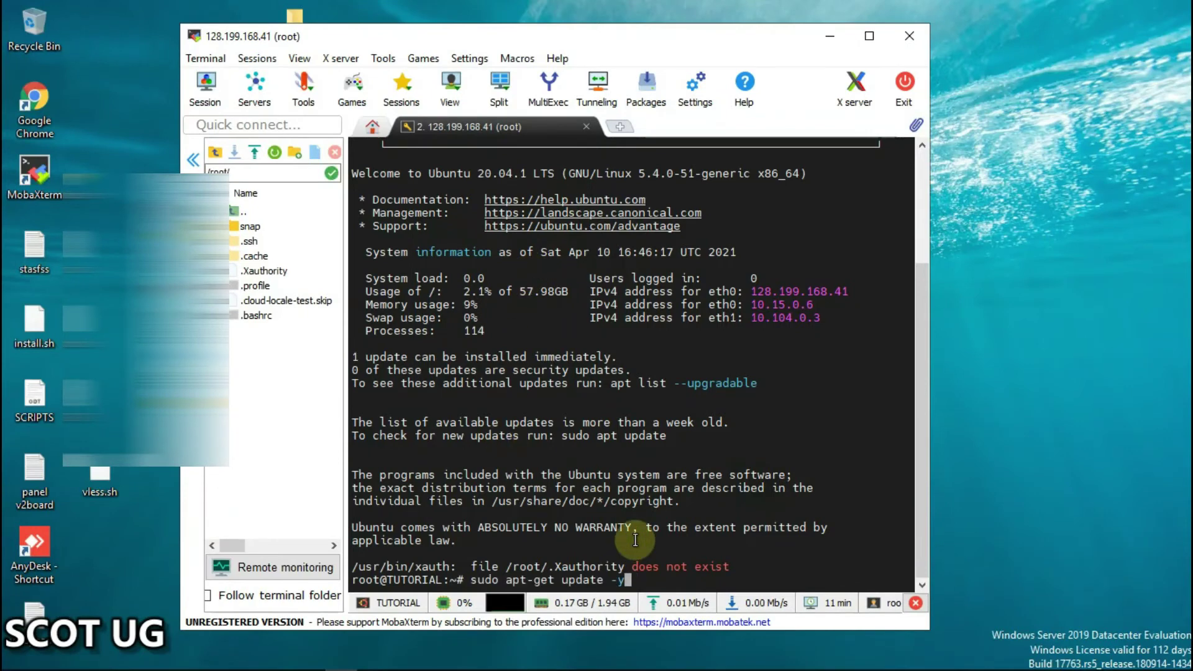
{"action": "key", "text": "Return"}
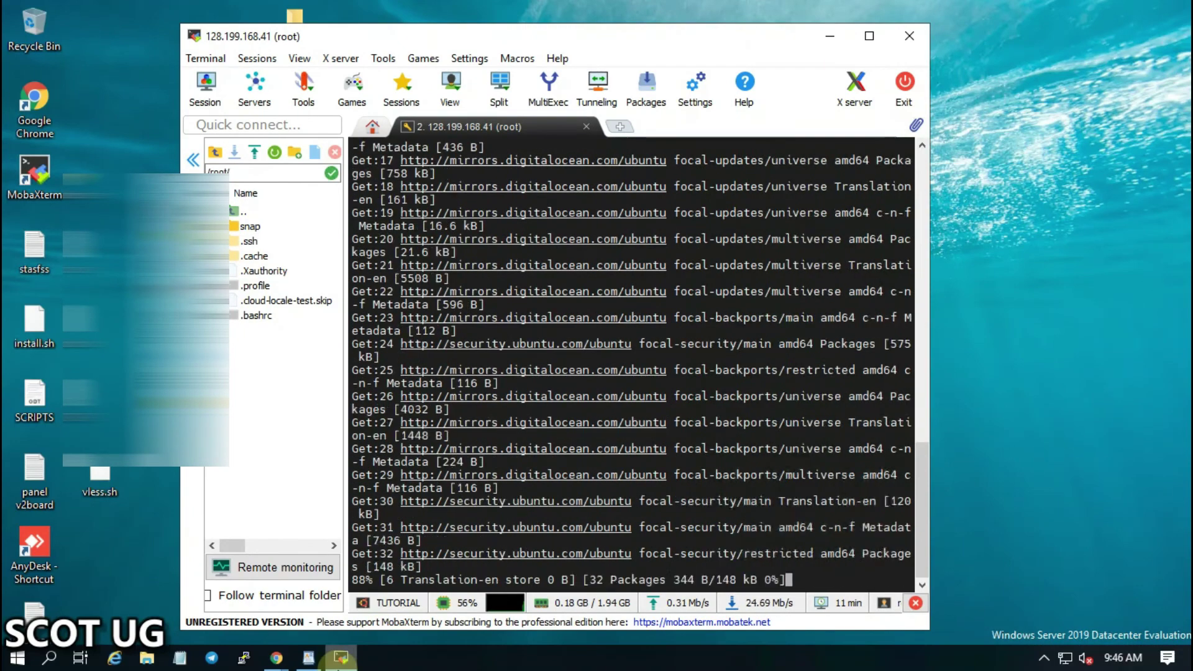
{"action": "left_click", "coordinate": [309, 658]}
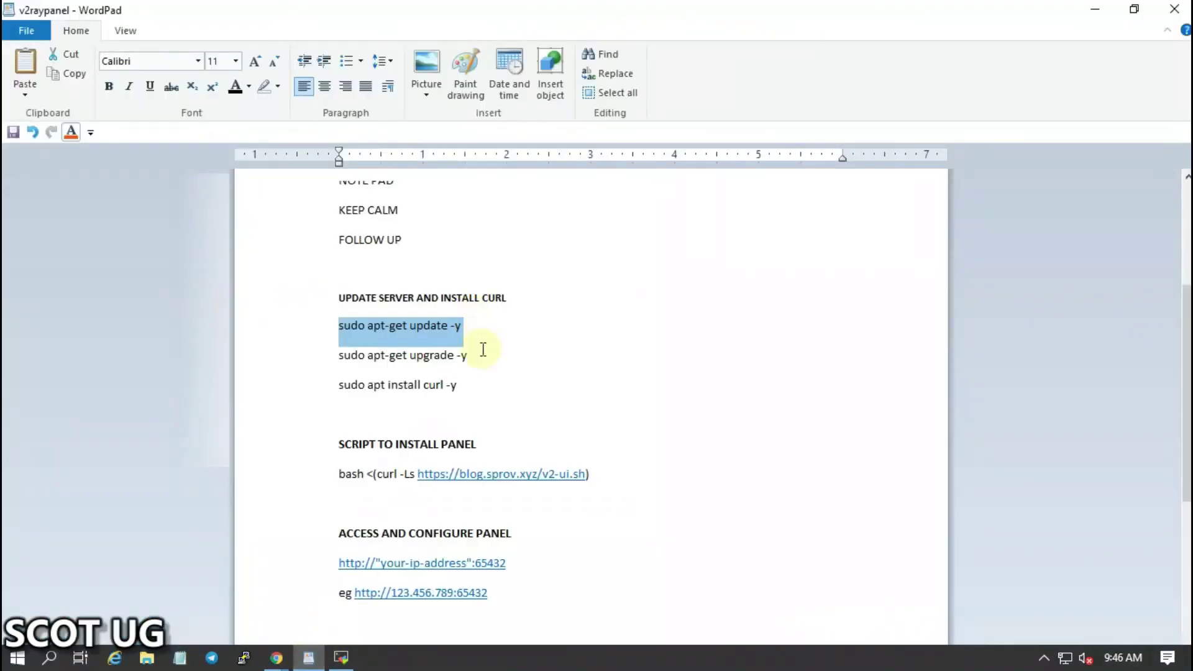
{"action": "left_click_drag", "start_coordinate": [393, 346], "coordinate": [353, 345]}
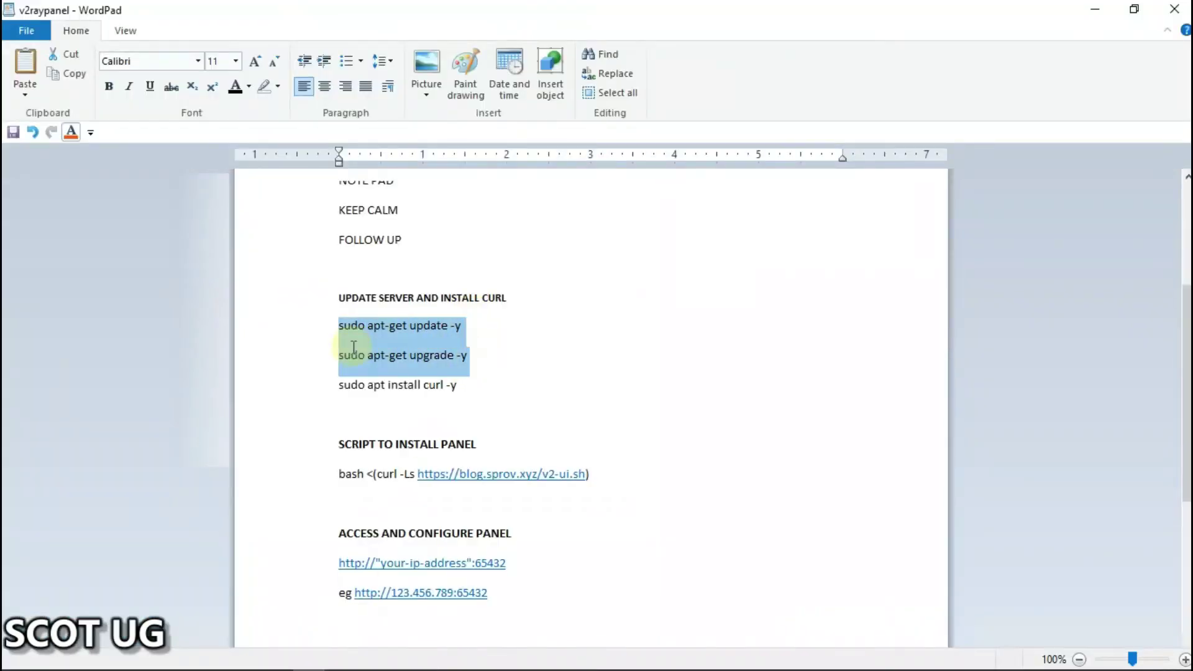
{"action": "left_click", "coordinate": [318, 356]}
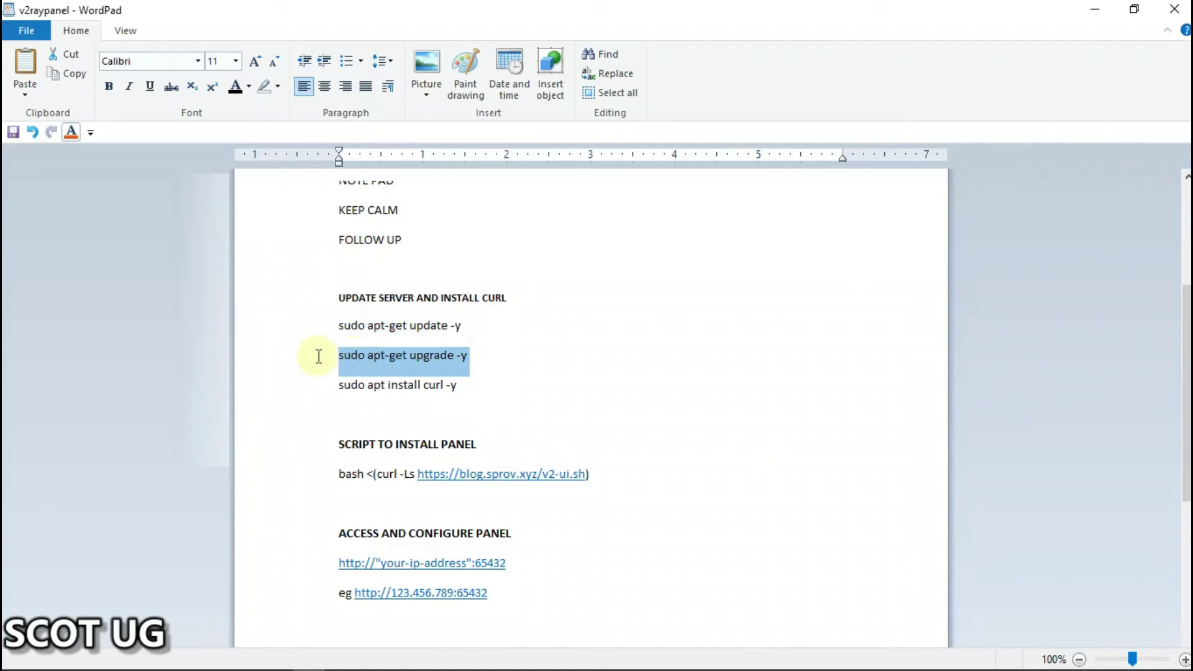
{"action": "right_click", "coordinate": [407, 366]}
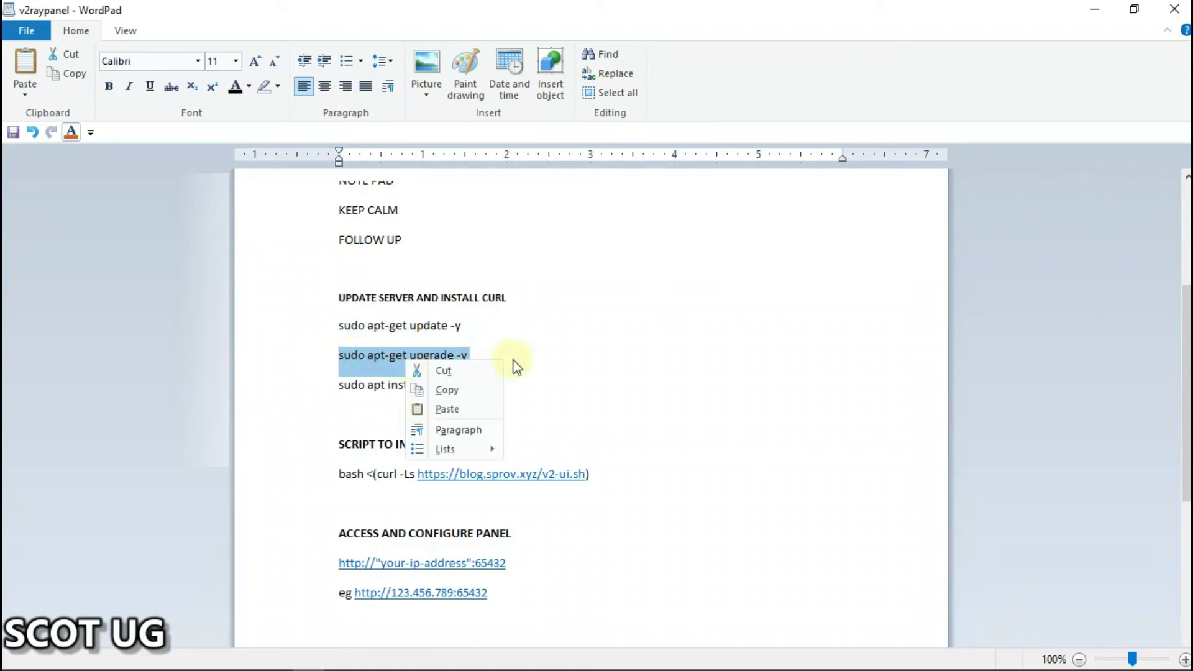
{"action": "left_click", "coordinate": [420, 392]}
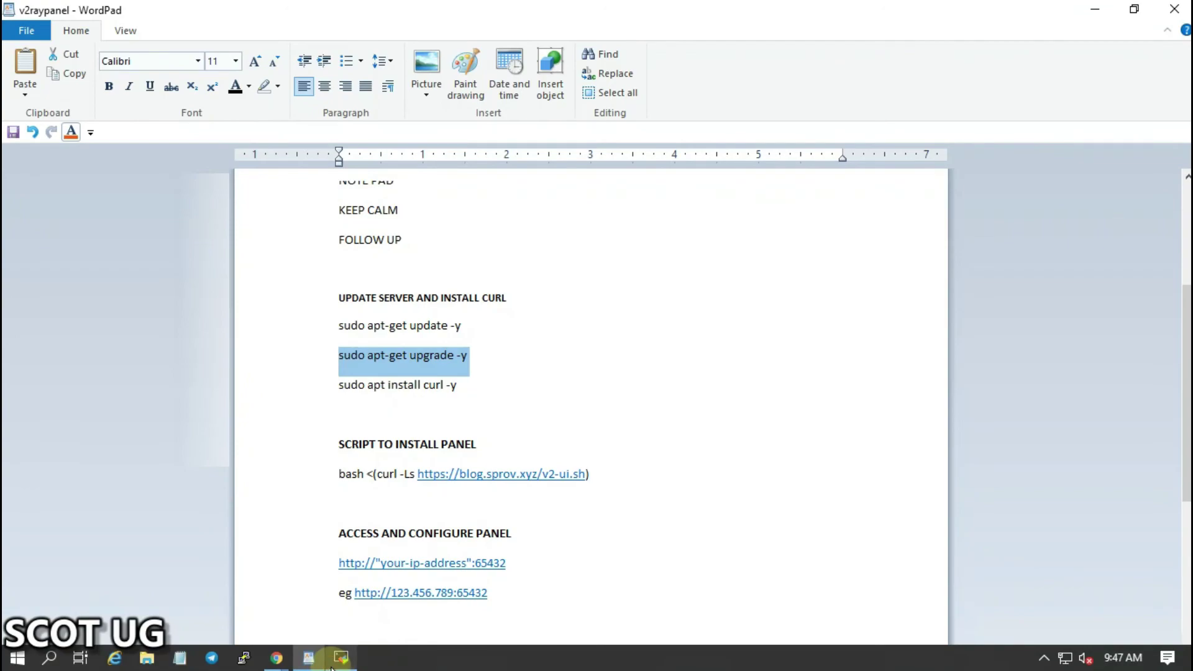
{"action": "left_click", "coordinate": [333, 665]}
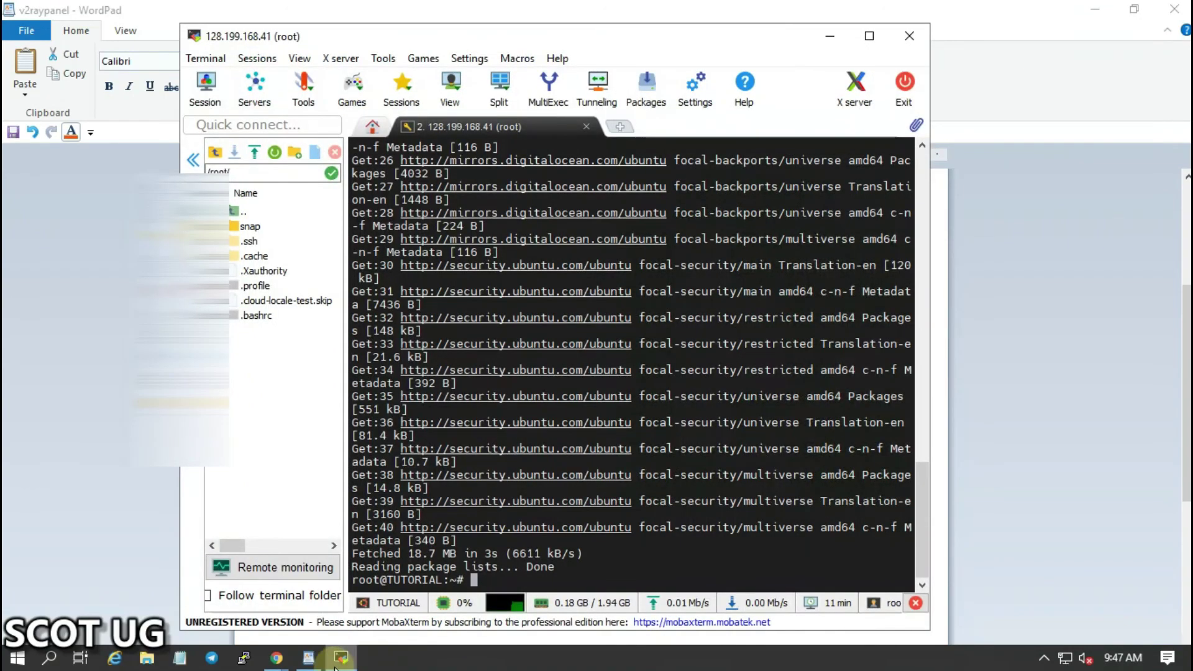
{"action": "right_click", "coordinate": [663, 535]}
{"action": "key", "text": "Return"}
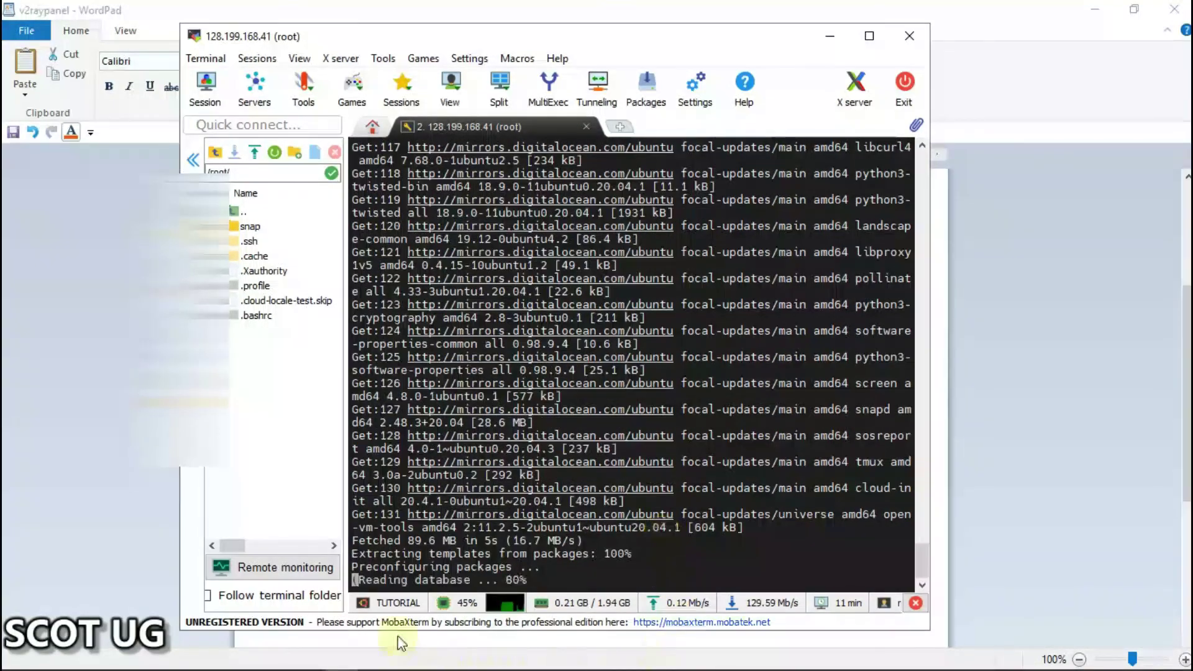
{"action": "mouse_move", "coordinate": [309, 658]}
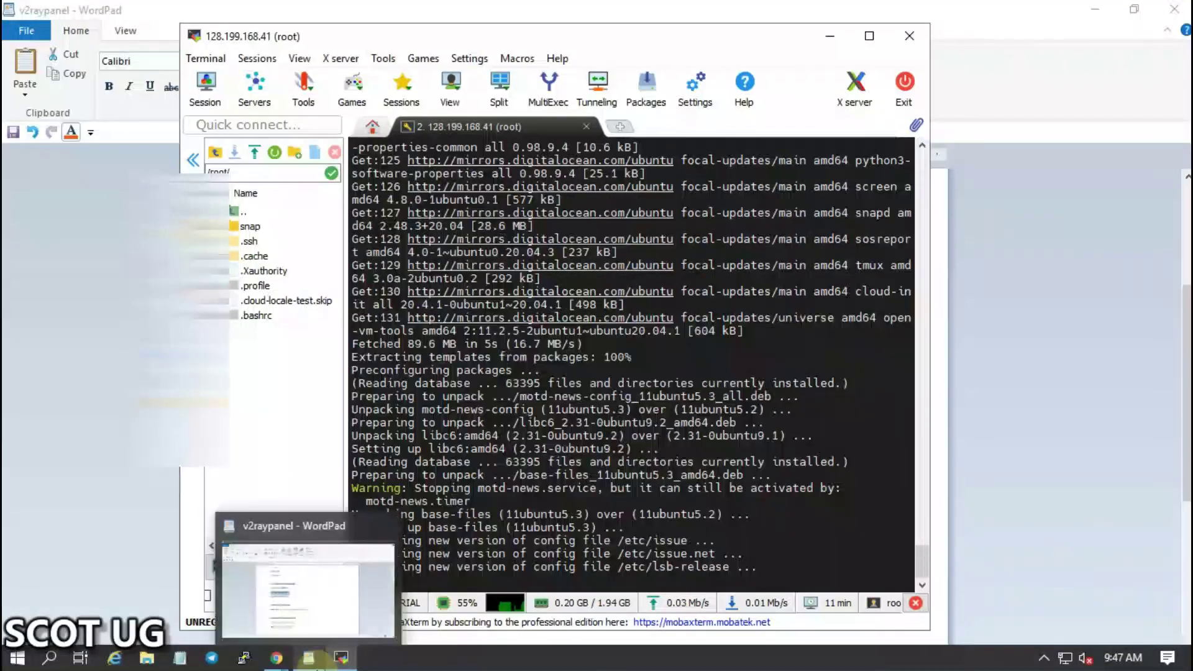